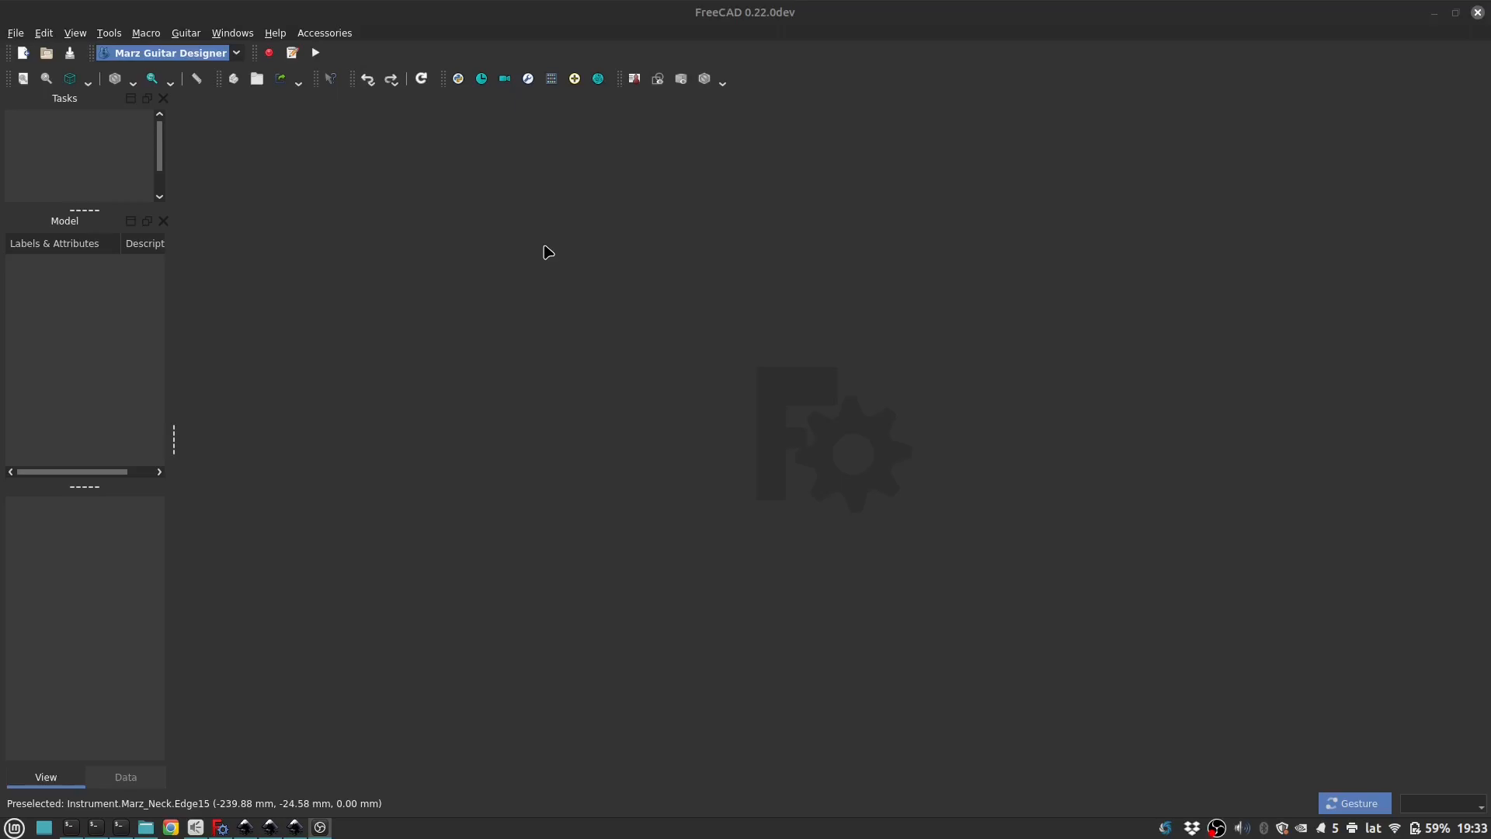
Step: Switch to the Marz Guitar Designer workbench and look up its addon by searching the Addon Manager for "marz"
click(164, 56)
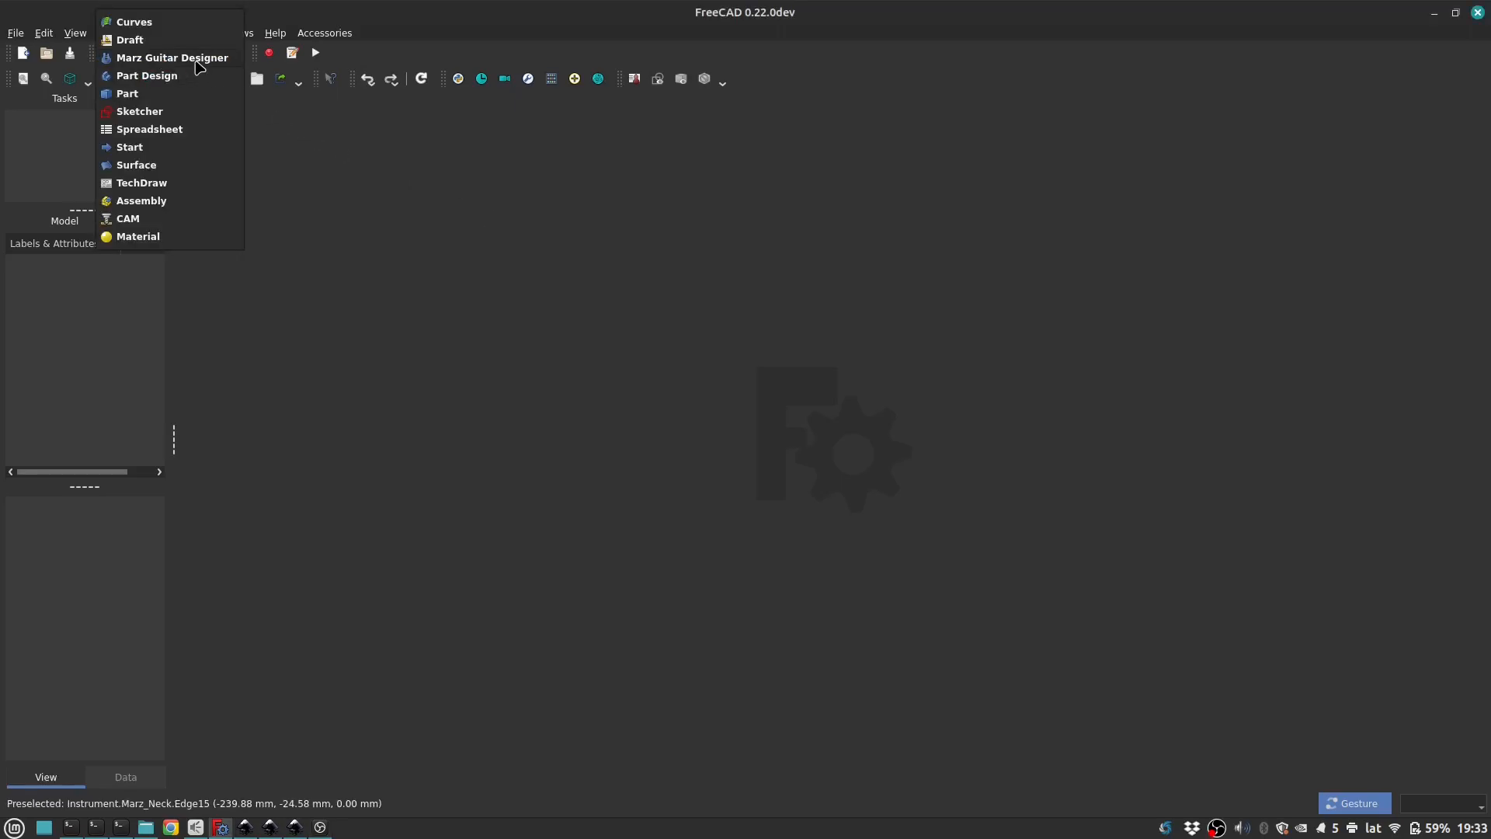
click(199, 62)
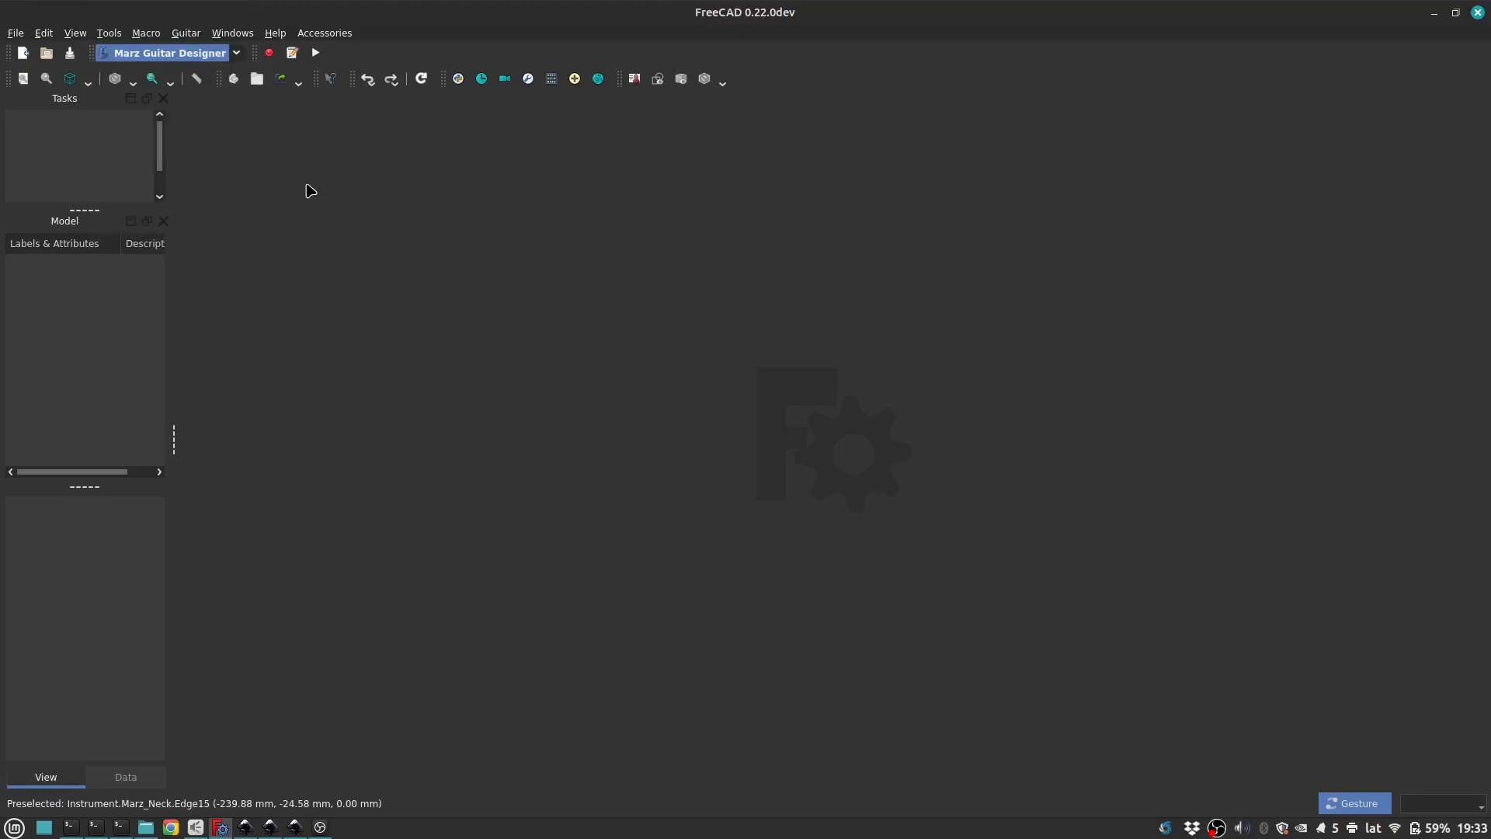
click(109, 35)
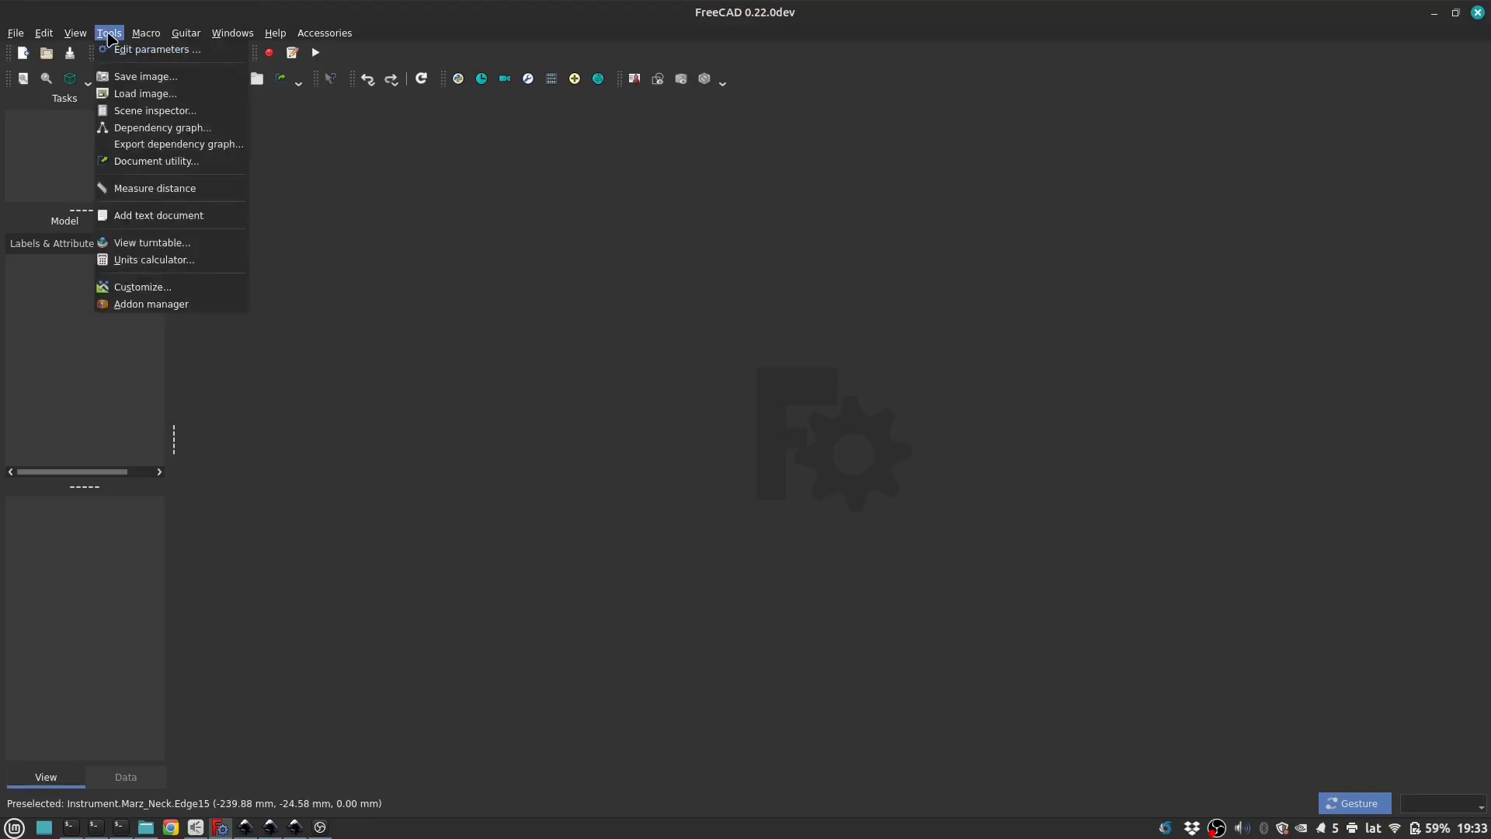
click(132, 303)
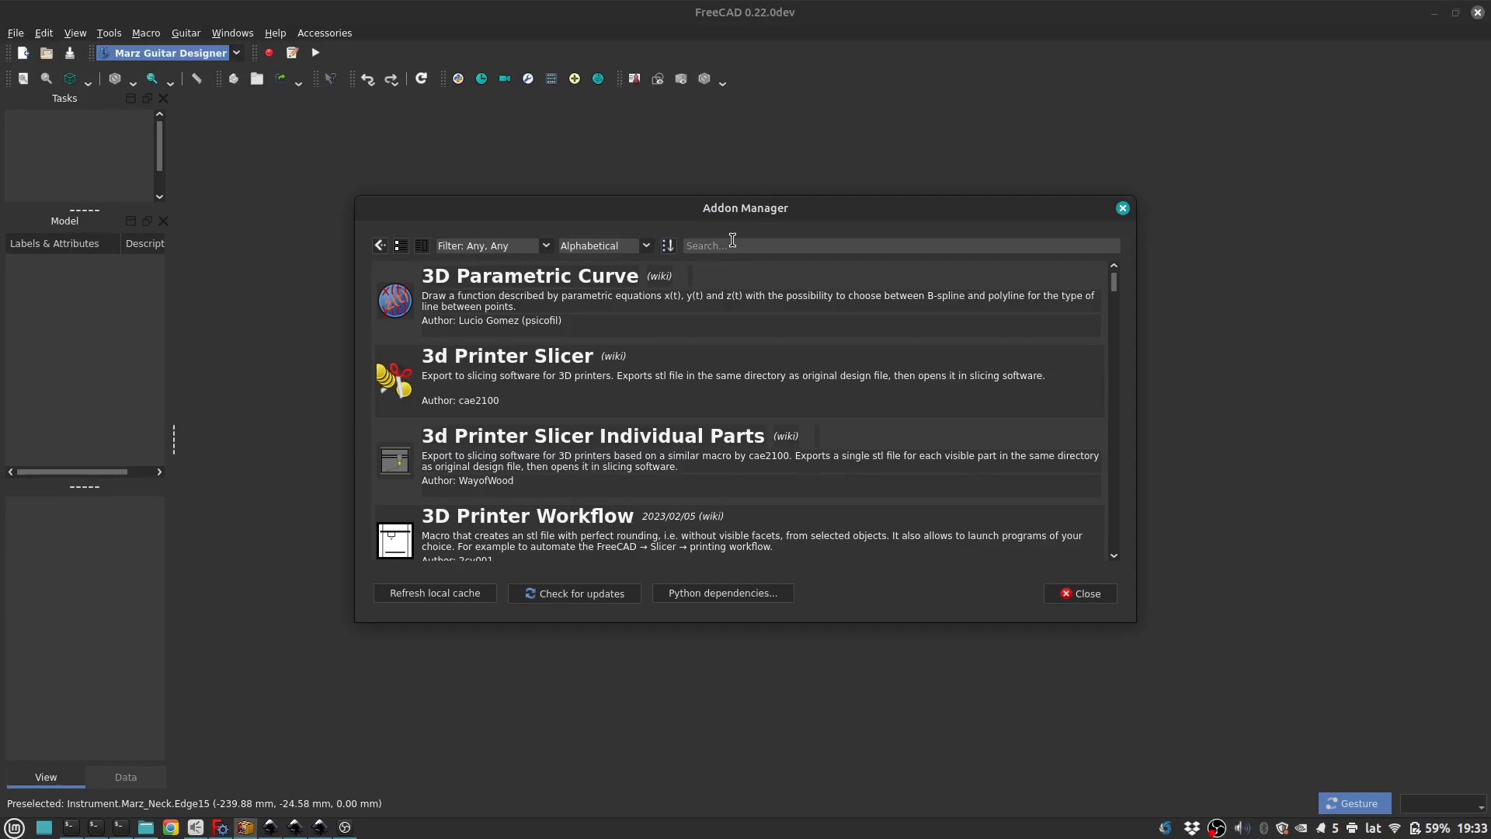
text(marz)
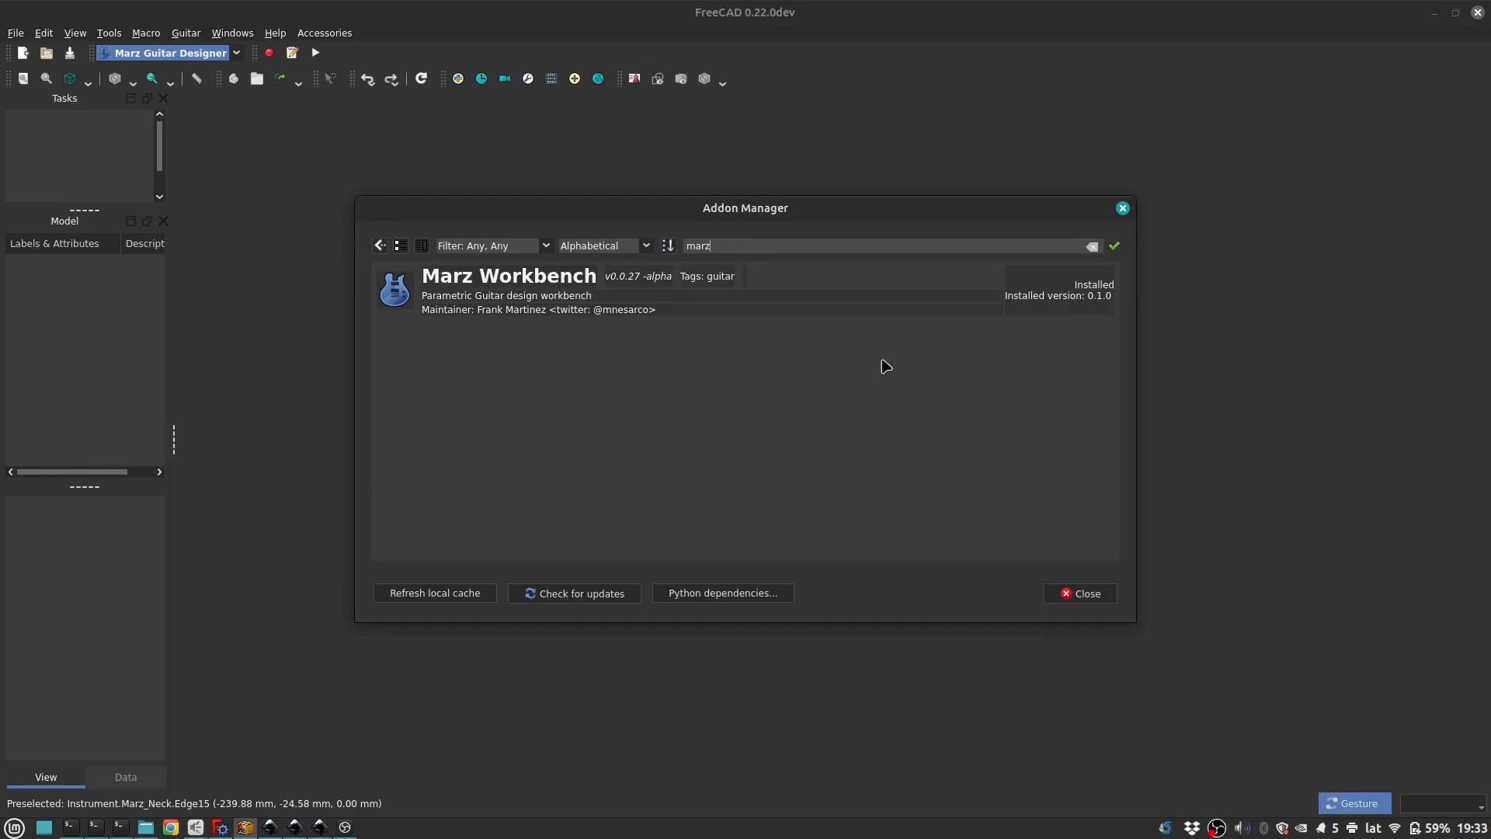
click(1080, 593)
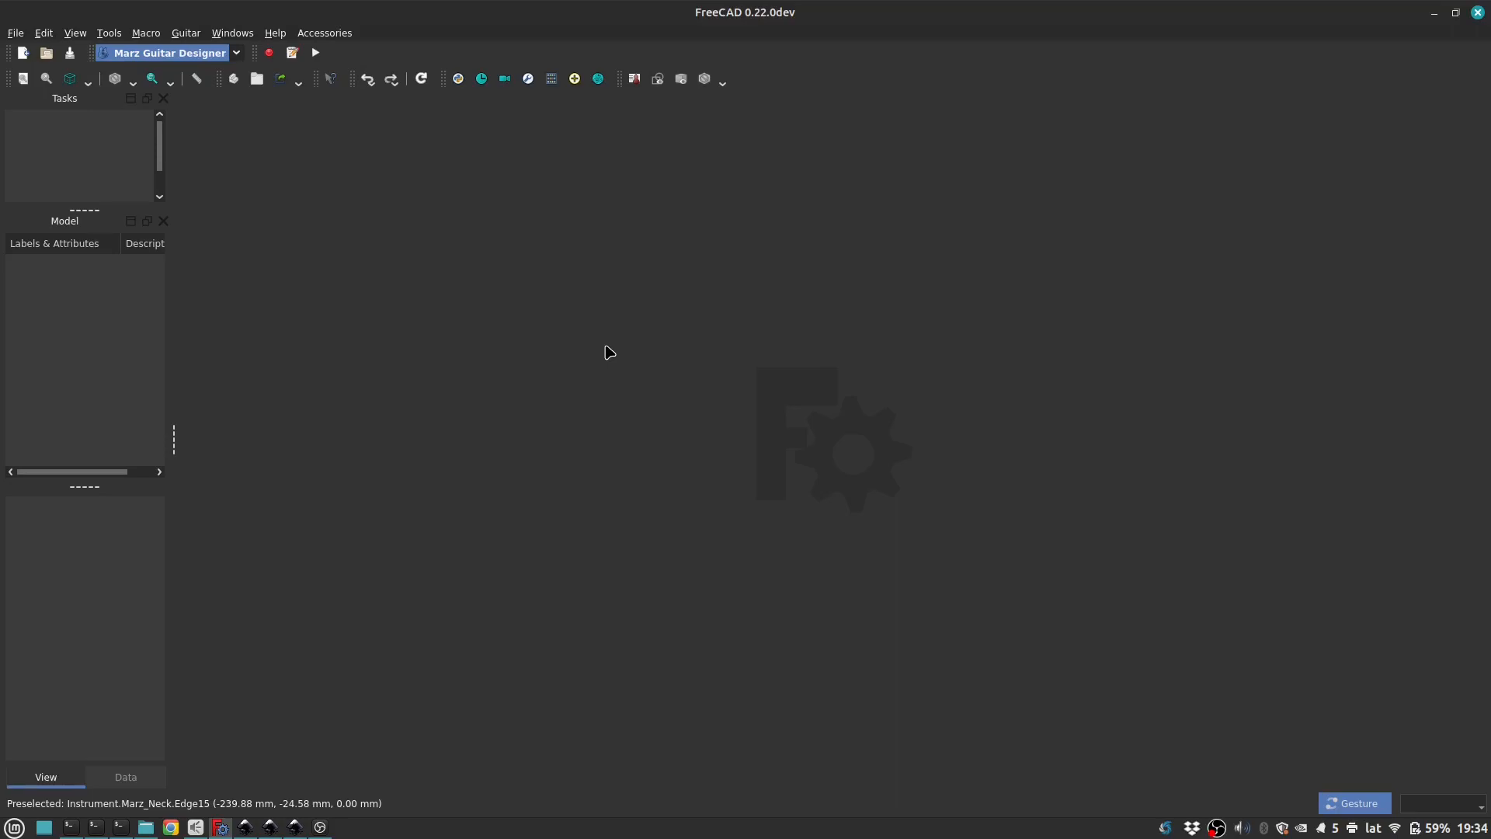
Step: Create a new guitar instrument document and inspect the headstock and neck values in the instrument parameters' data properties
click(634, 79)
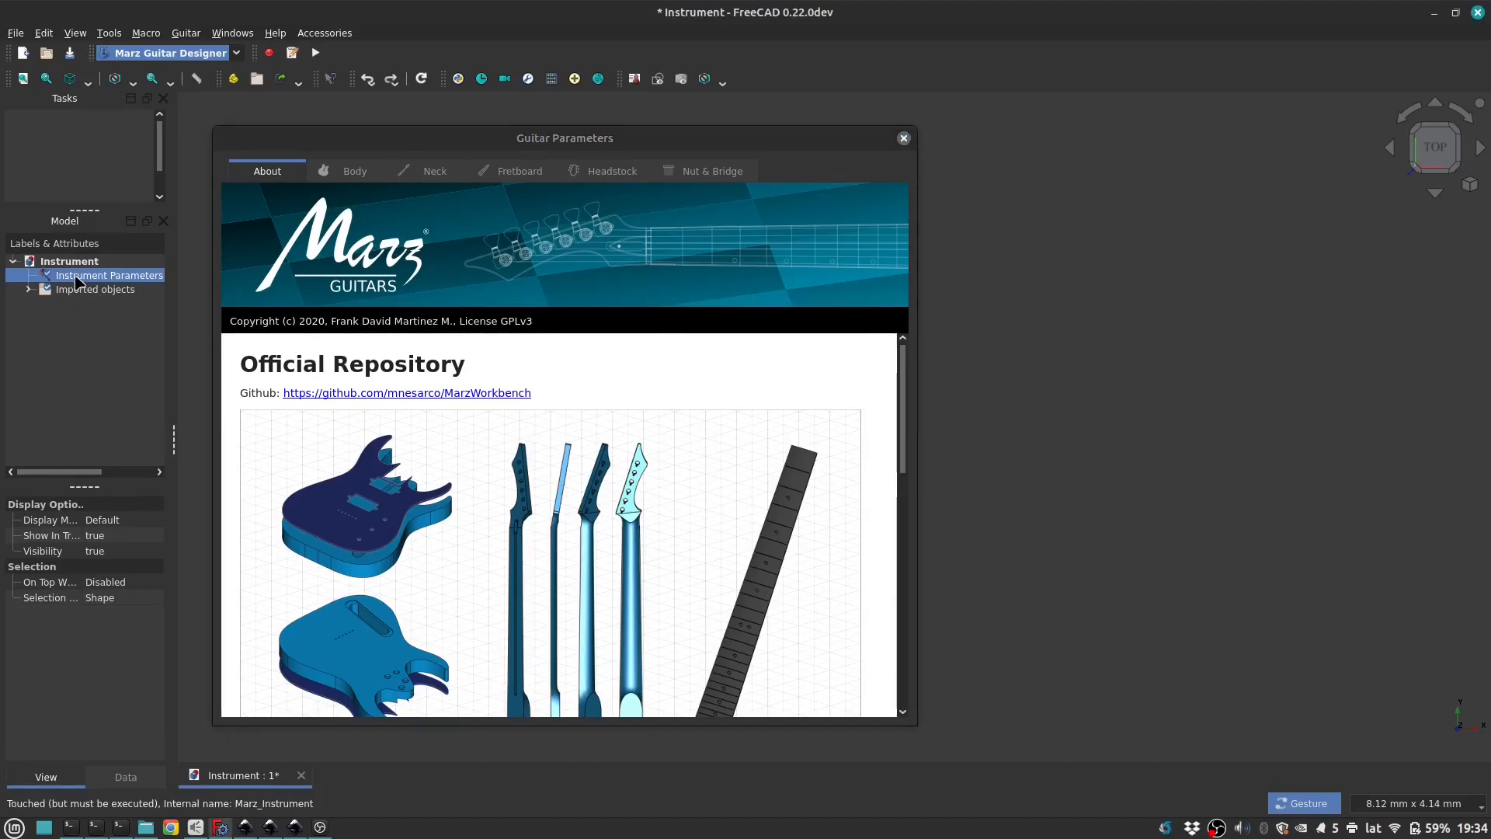
click(125, 777)
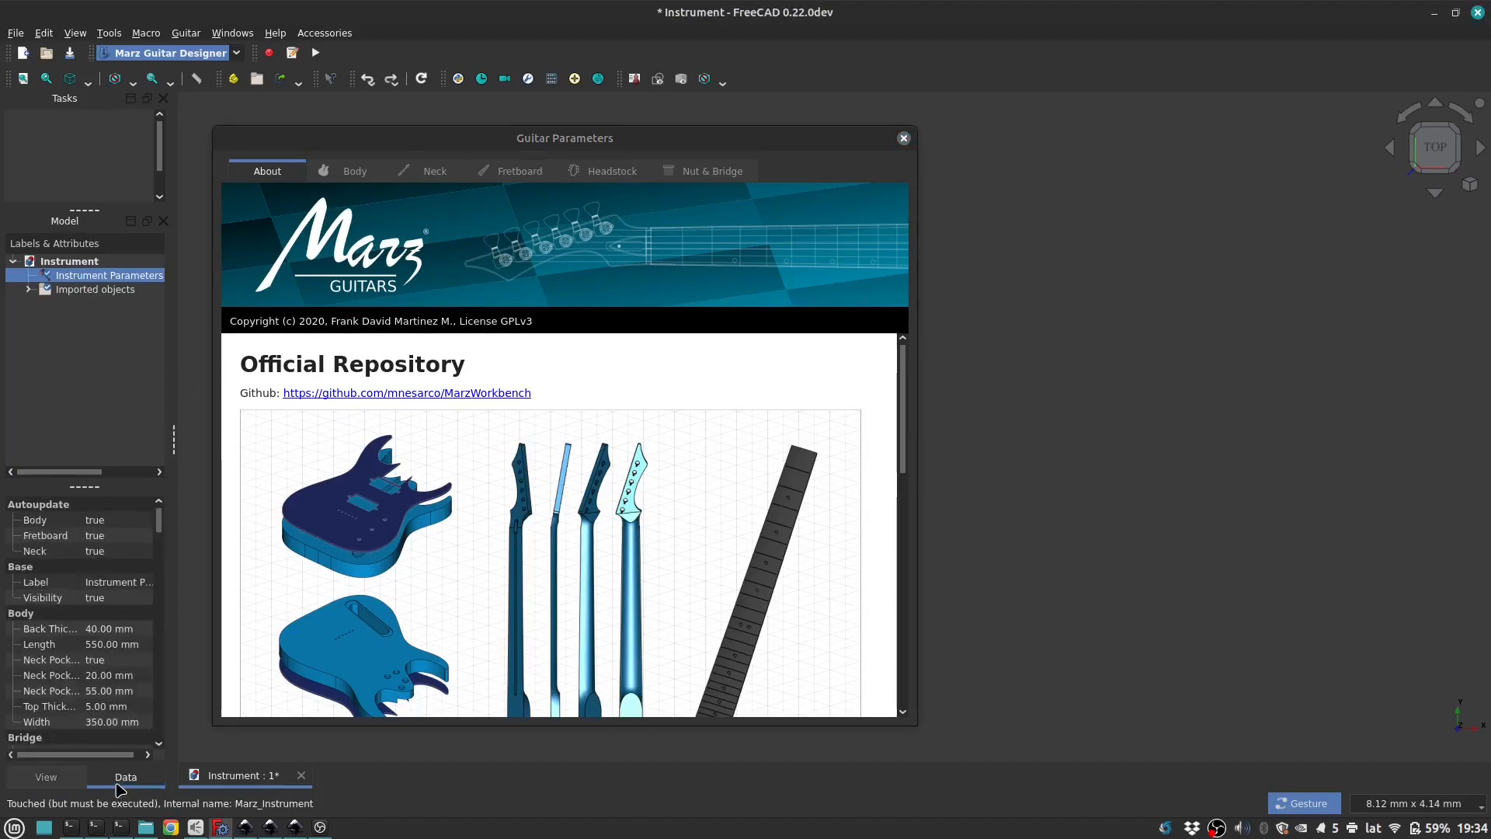
scroll(78, 627, down, 5)
scroll(78, 627, down, 7)
click(94, 553)
click(113, 534)
click(114, 521)
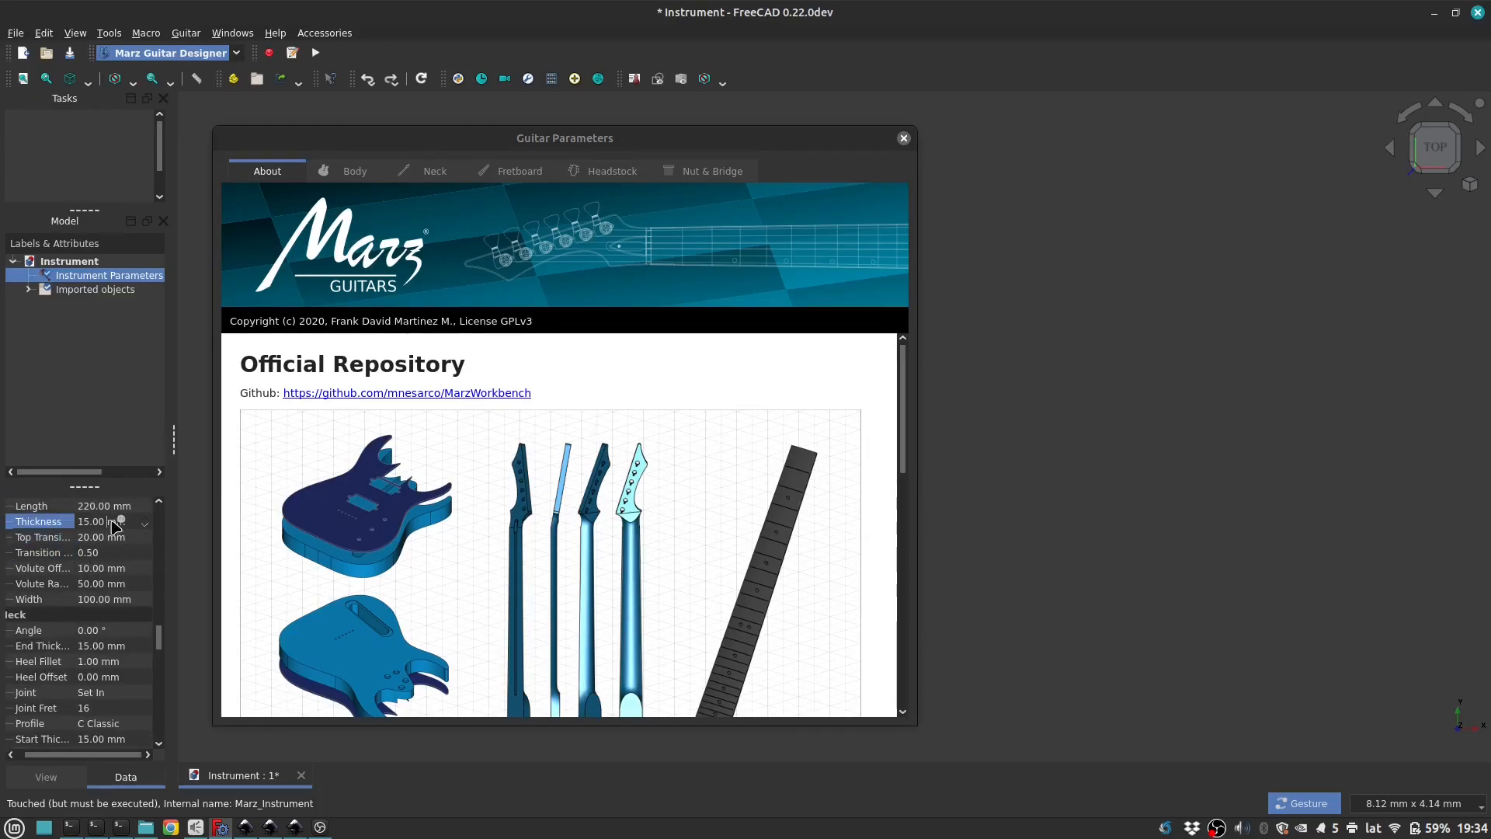
click(100, 678)
click(91, 725)
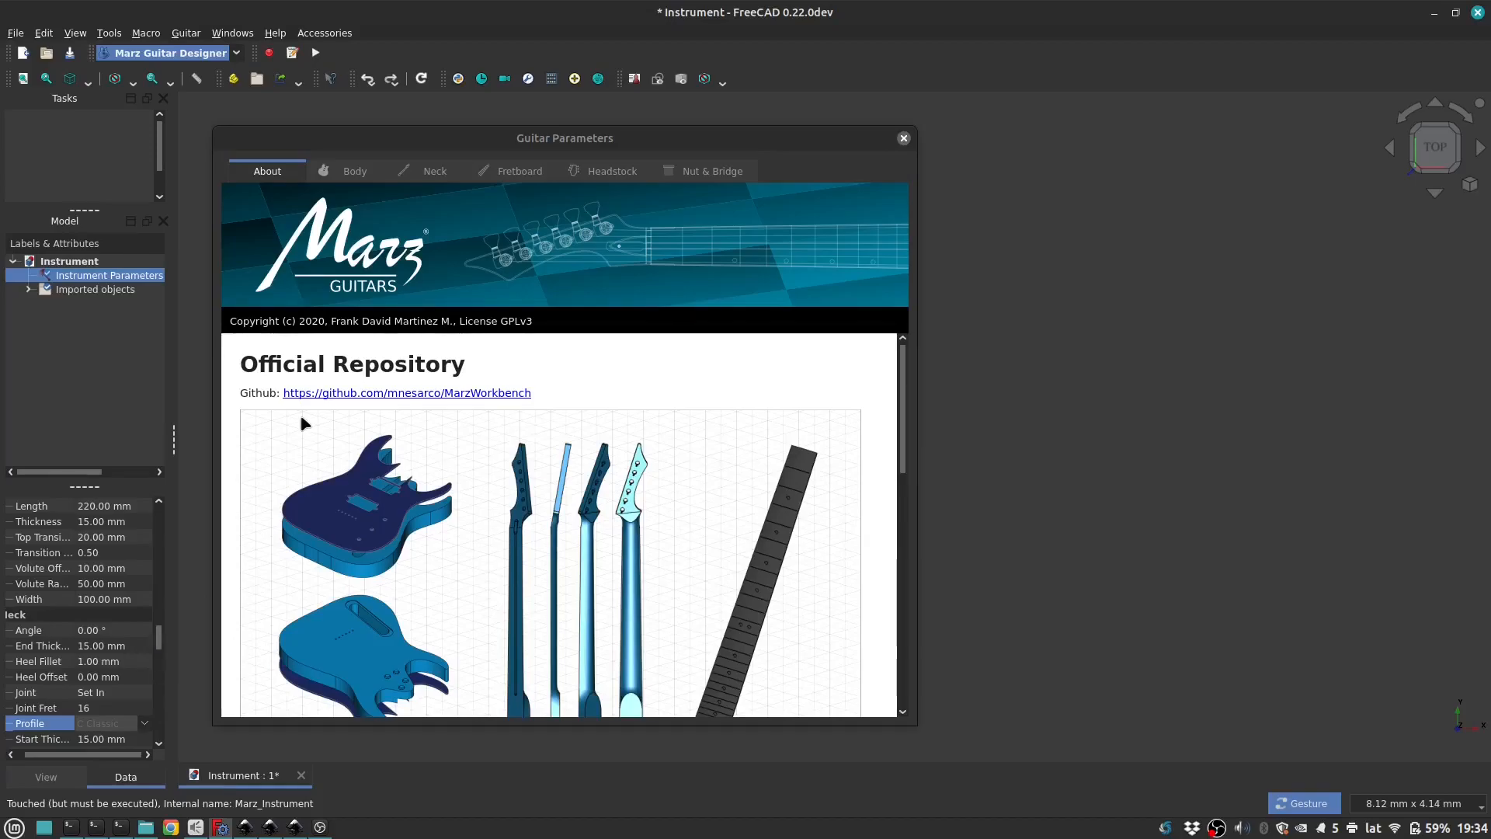
Step: Read through the About information in Guitar Parameters, covering the repository, local environment, help links and operating system support
scroll(681, 516, down, 1)
scroll(682, 516, up, 1)
mouse_move(704, 132)
mouse_down()
mouse_move(823, 133)
mouse_move(699, 120)
mouse_up()
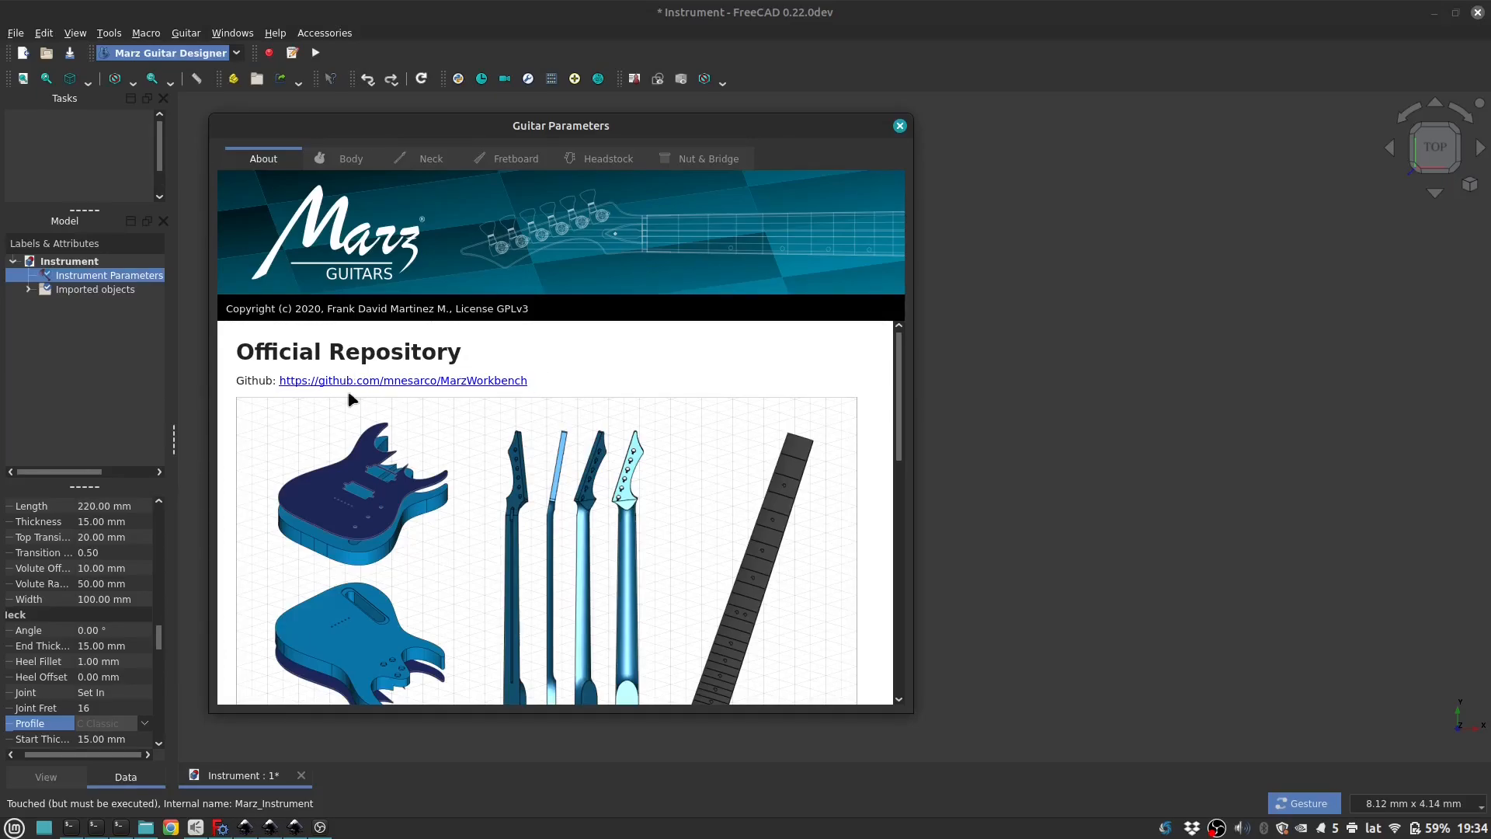
scroll(575, 394, down, 1)
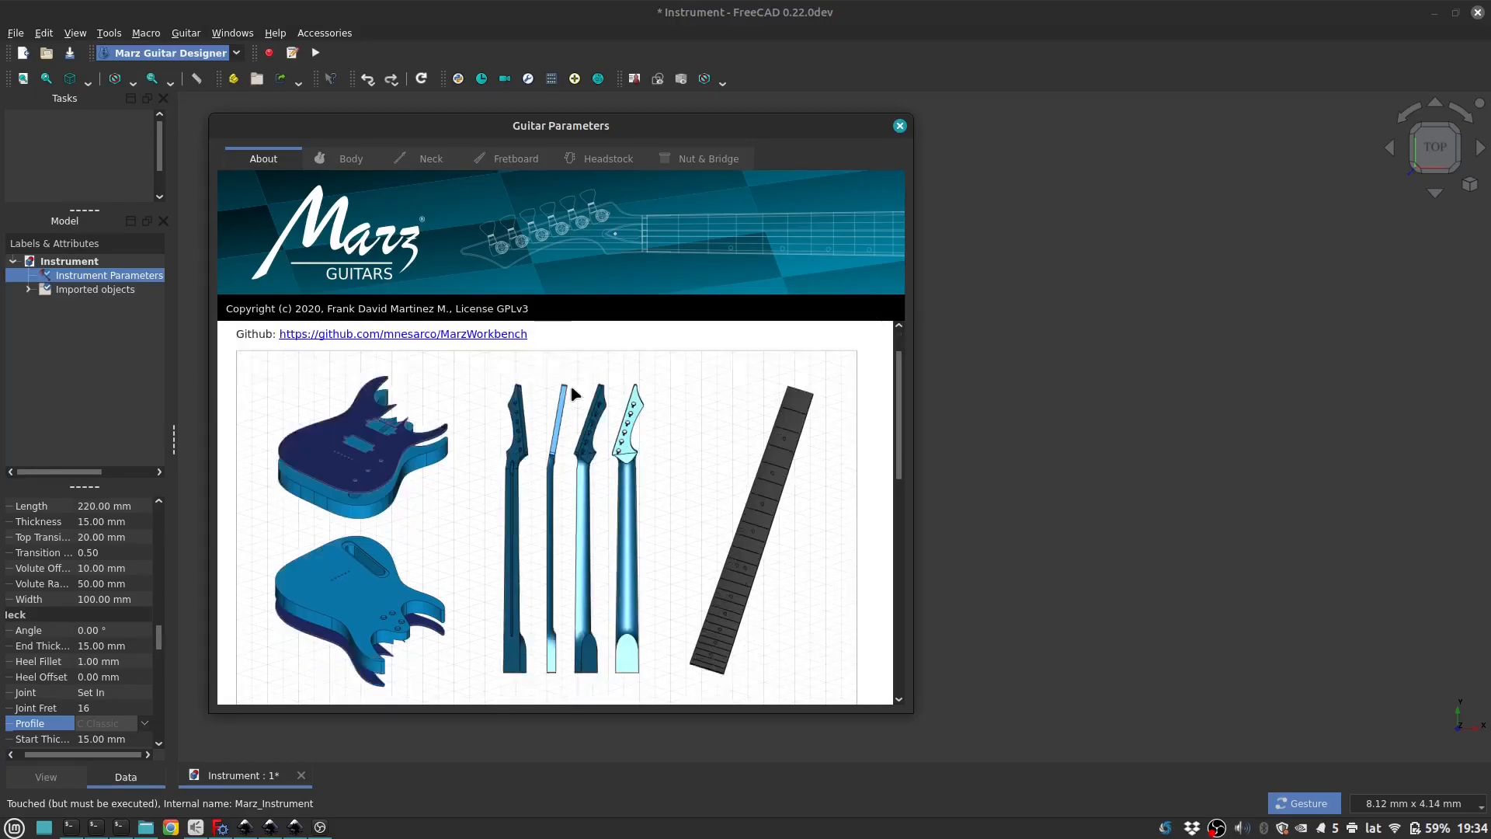
scroll(573, 393, down, 7)
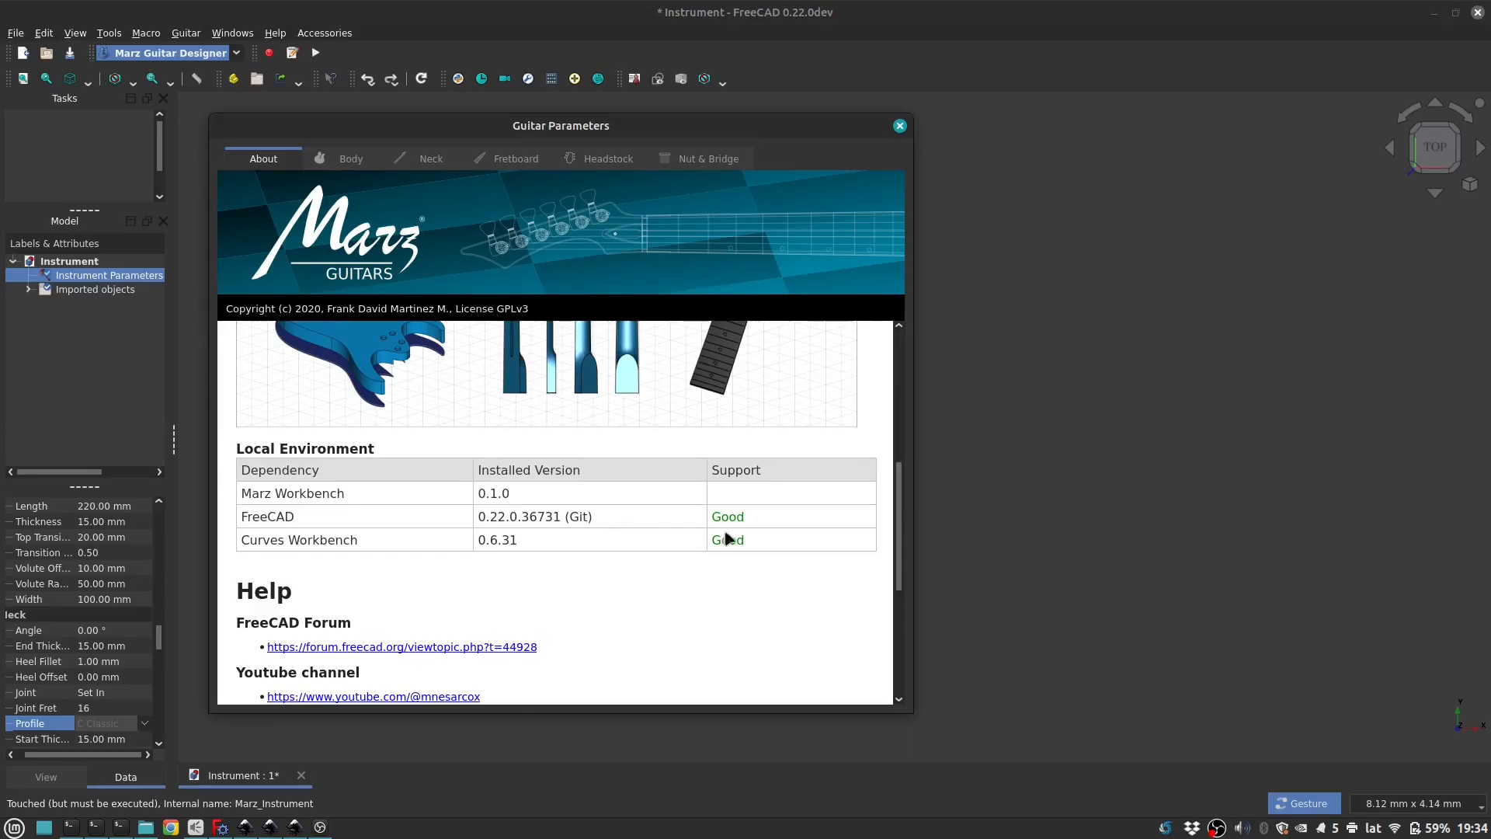
scroll(705, 540, down, 2)
scroll(706, 540, down, 1)
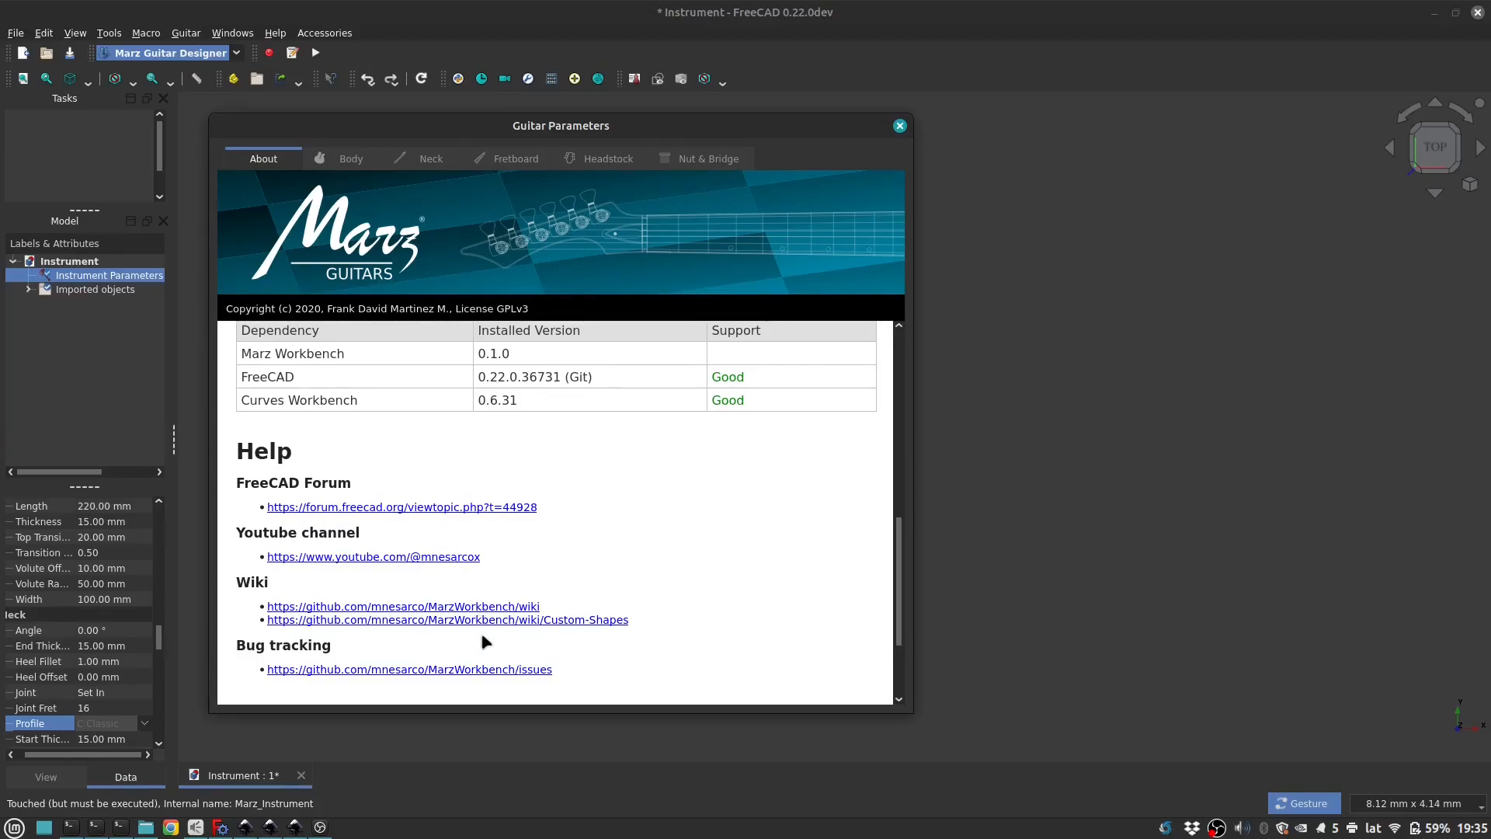
scroll(540, 635, down, 3)
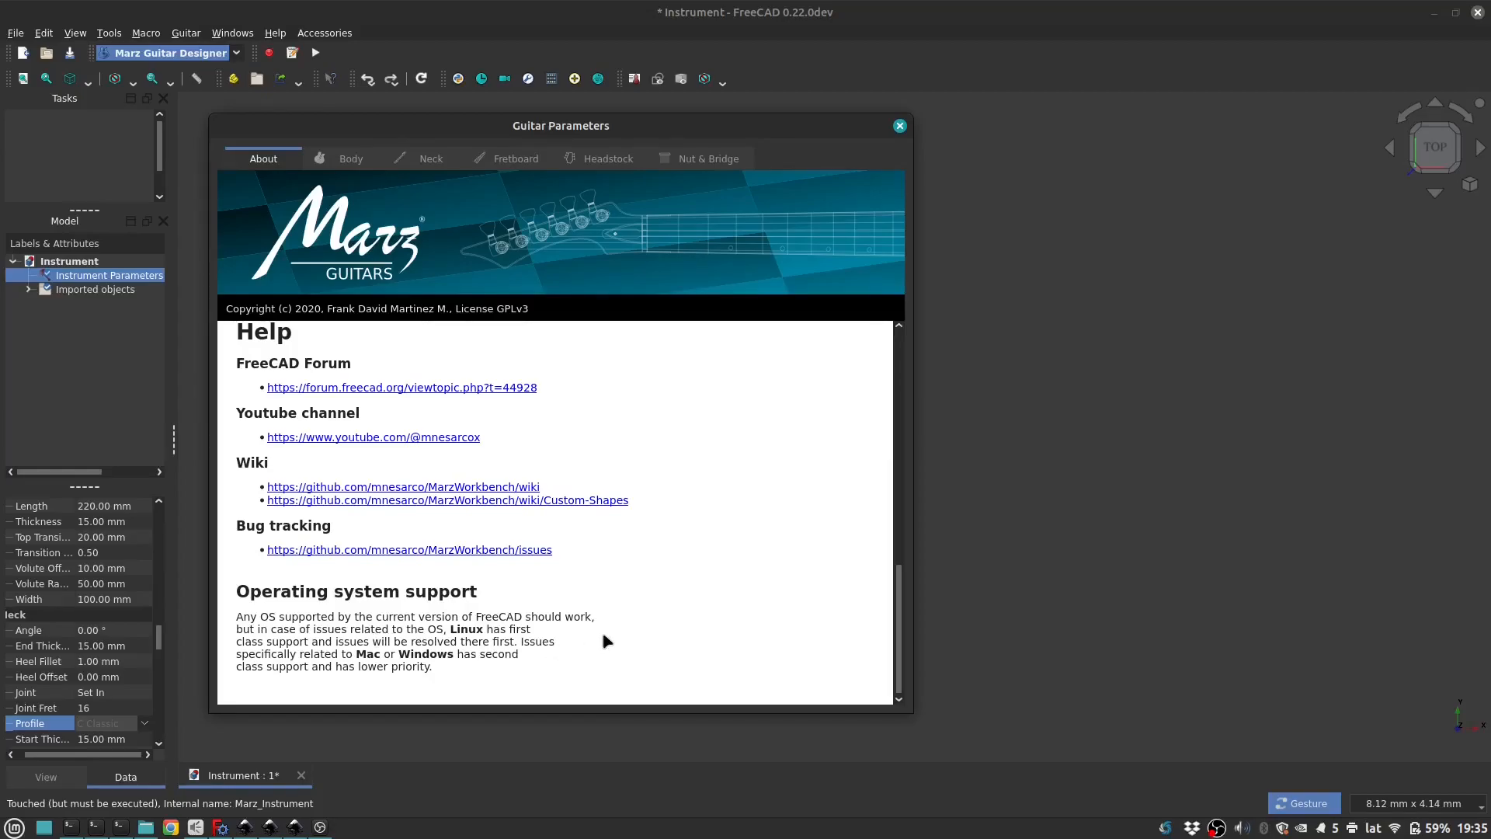
scroll(607, 640, up, 10)
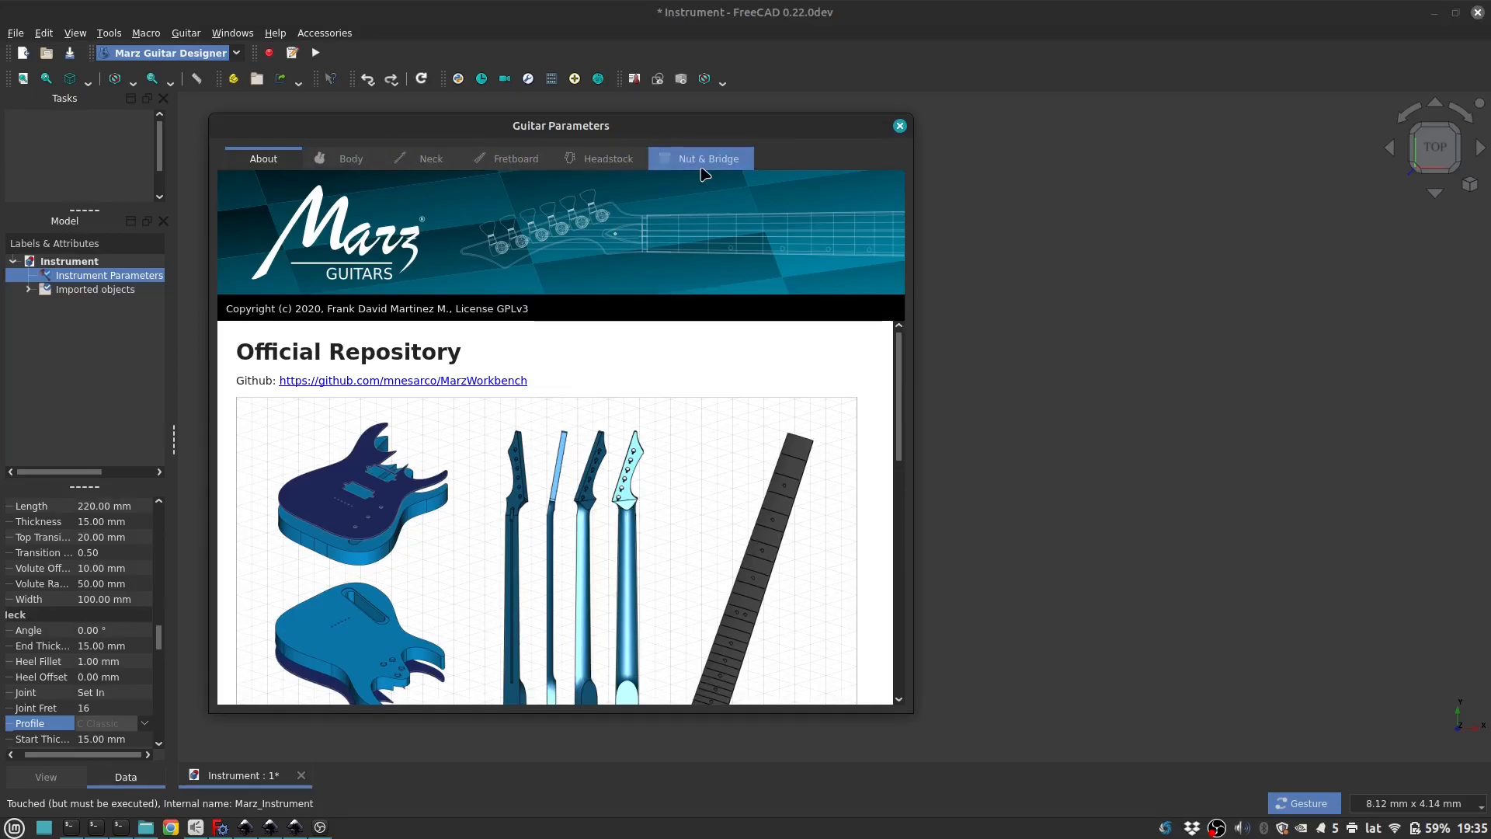
Step: Review the body and neck parameters and set the neck profile to D Classic
click(351, 171)
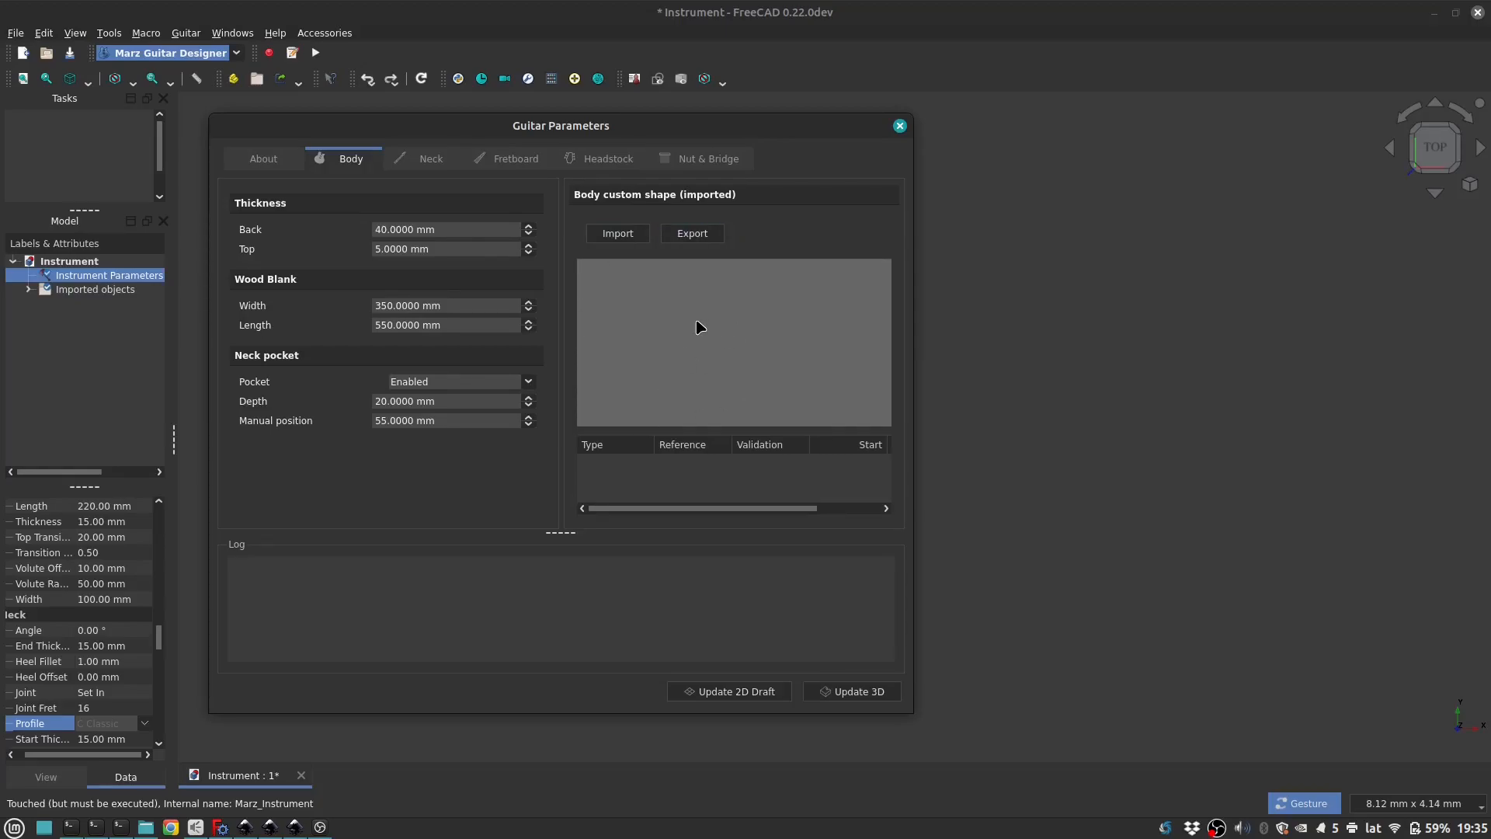
click(427, 158)
scroll(349, 316, down, 6)
scroll(349, 316, up, 7)
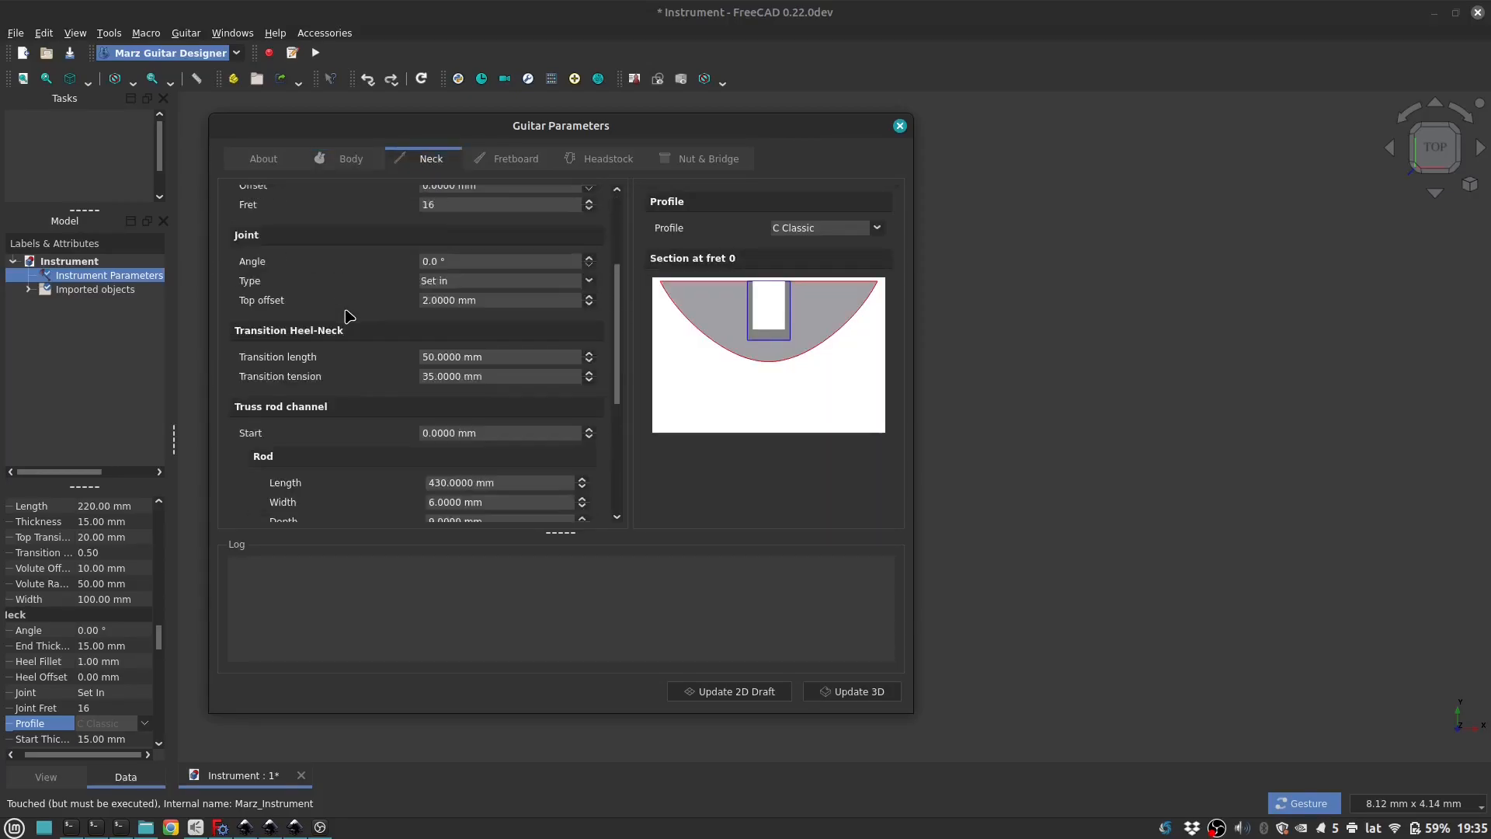
click(841, 232)
click(840, 251)
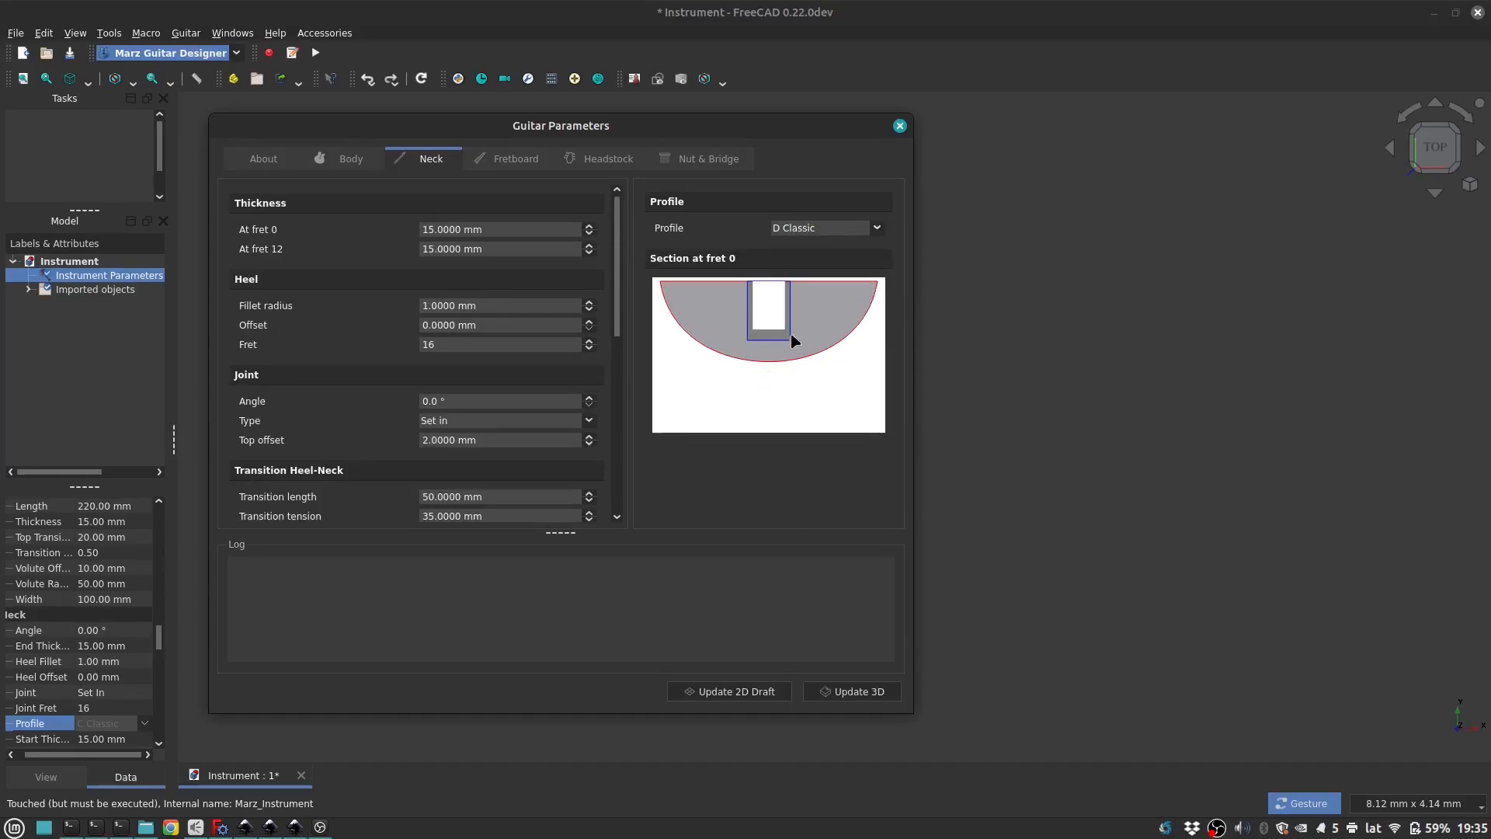
Step: Examine the fretboard, headstock, and nut and bridge parameters, enlarging the settings area to show all the string gauges
click(524, 163)
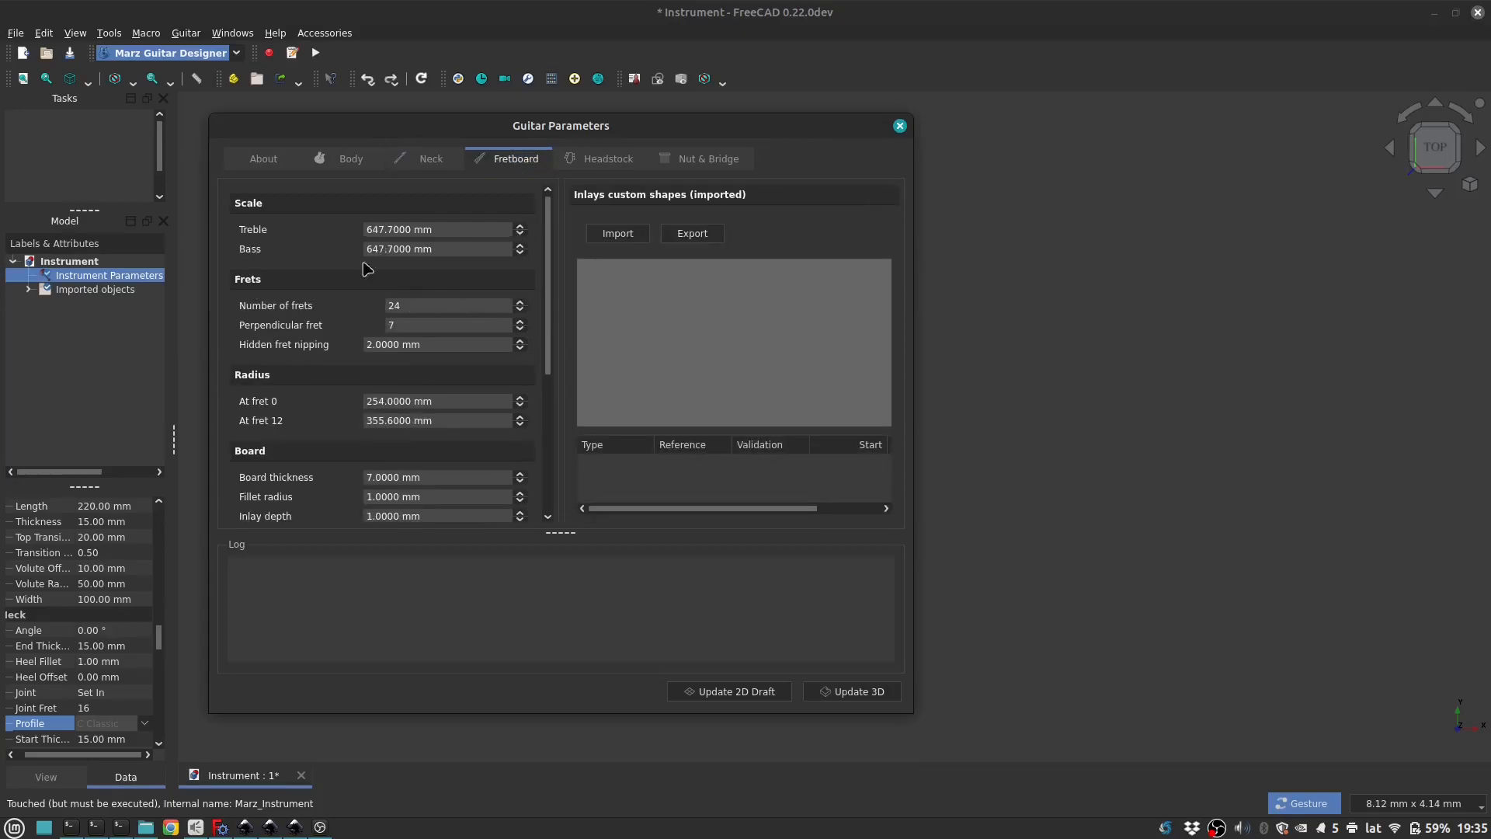
scroll(284, 319, down, 3)
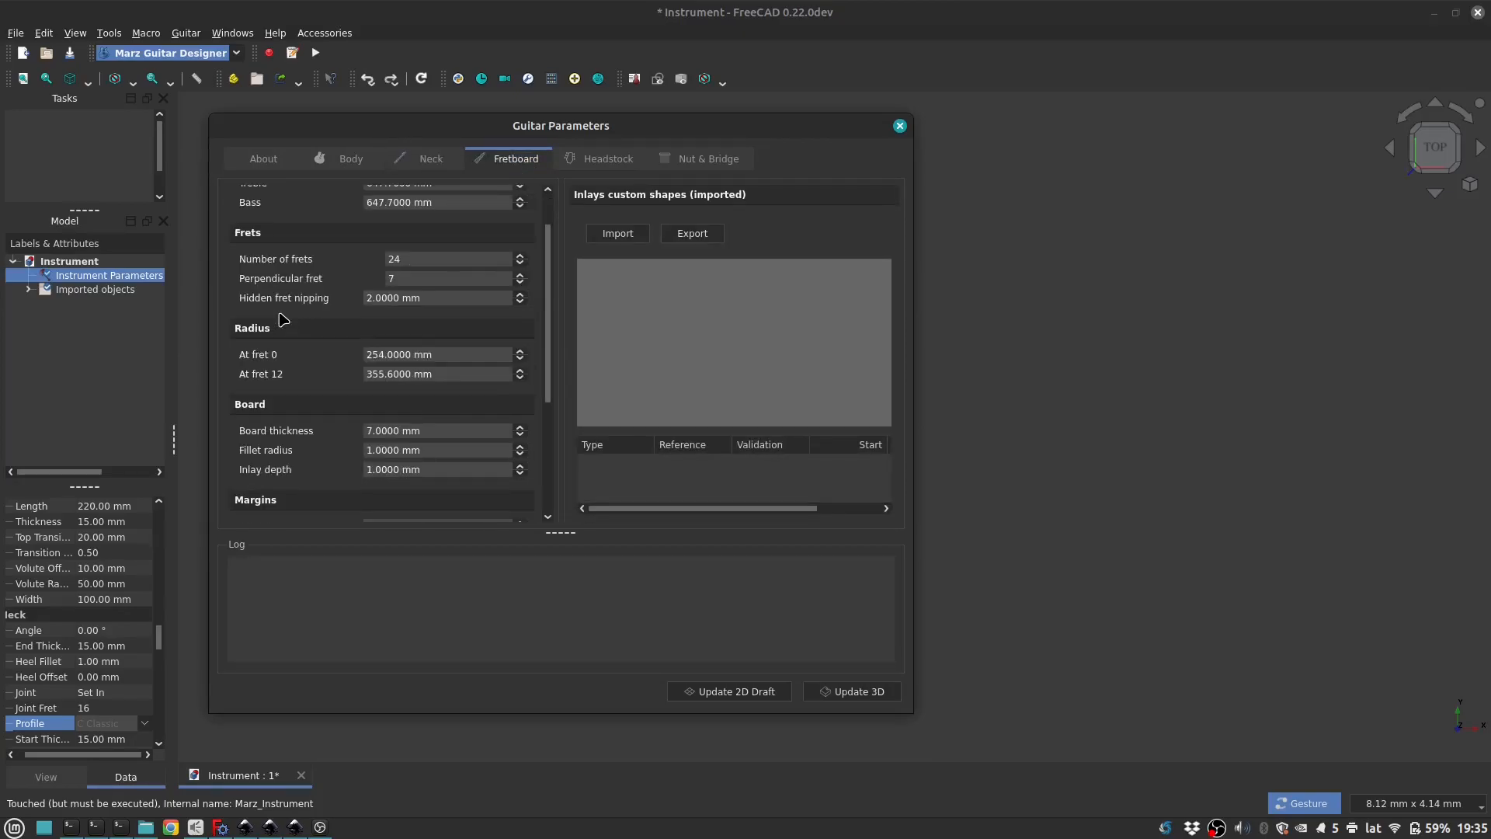
scroll(284, 318, up, 3)
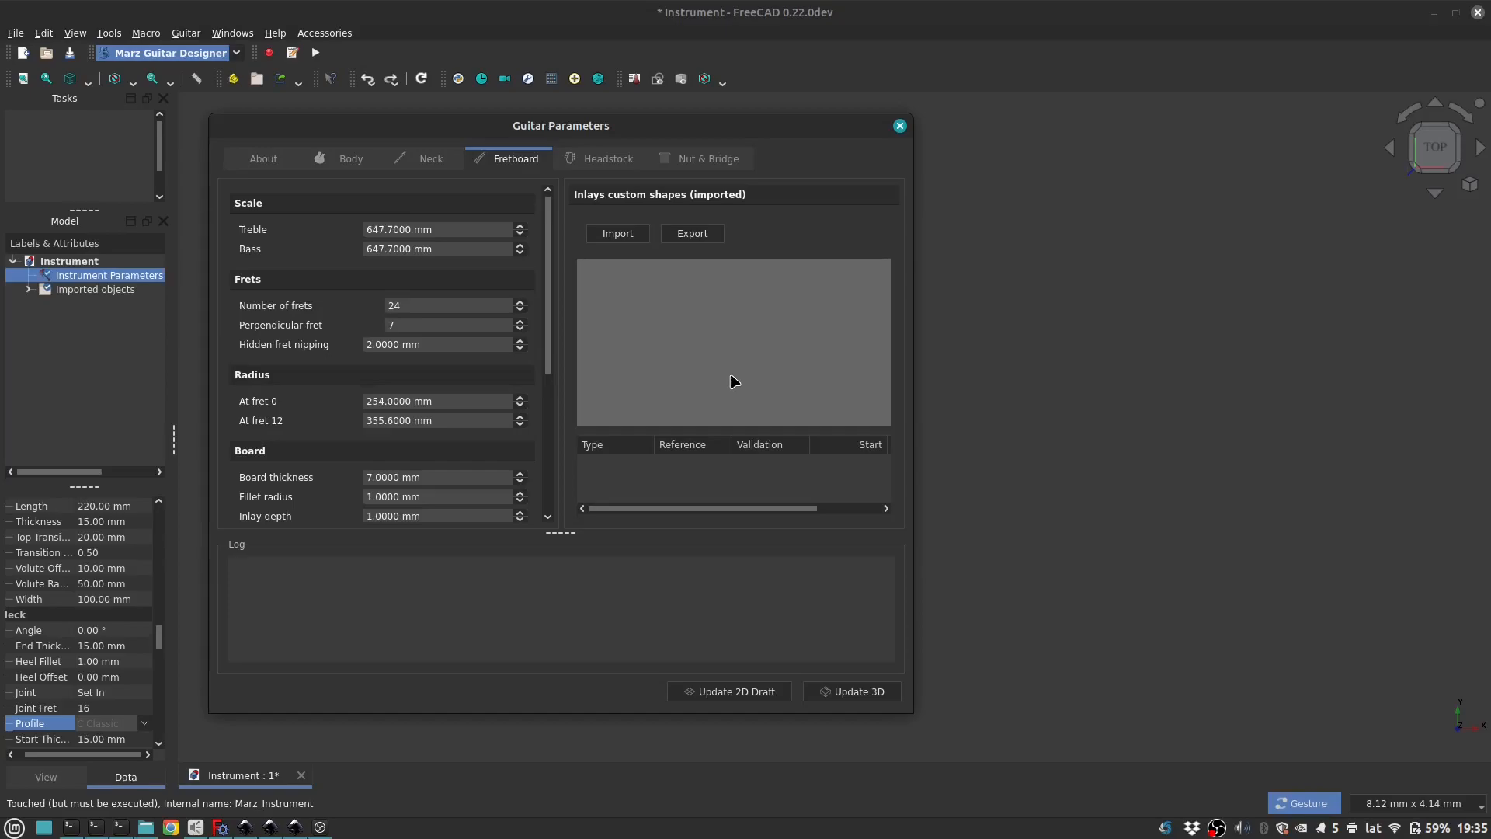
click(603, 163)
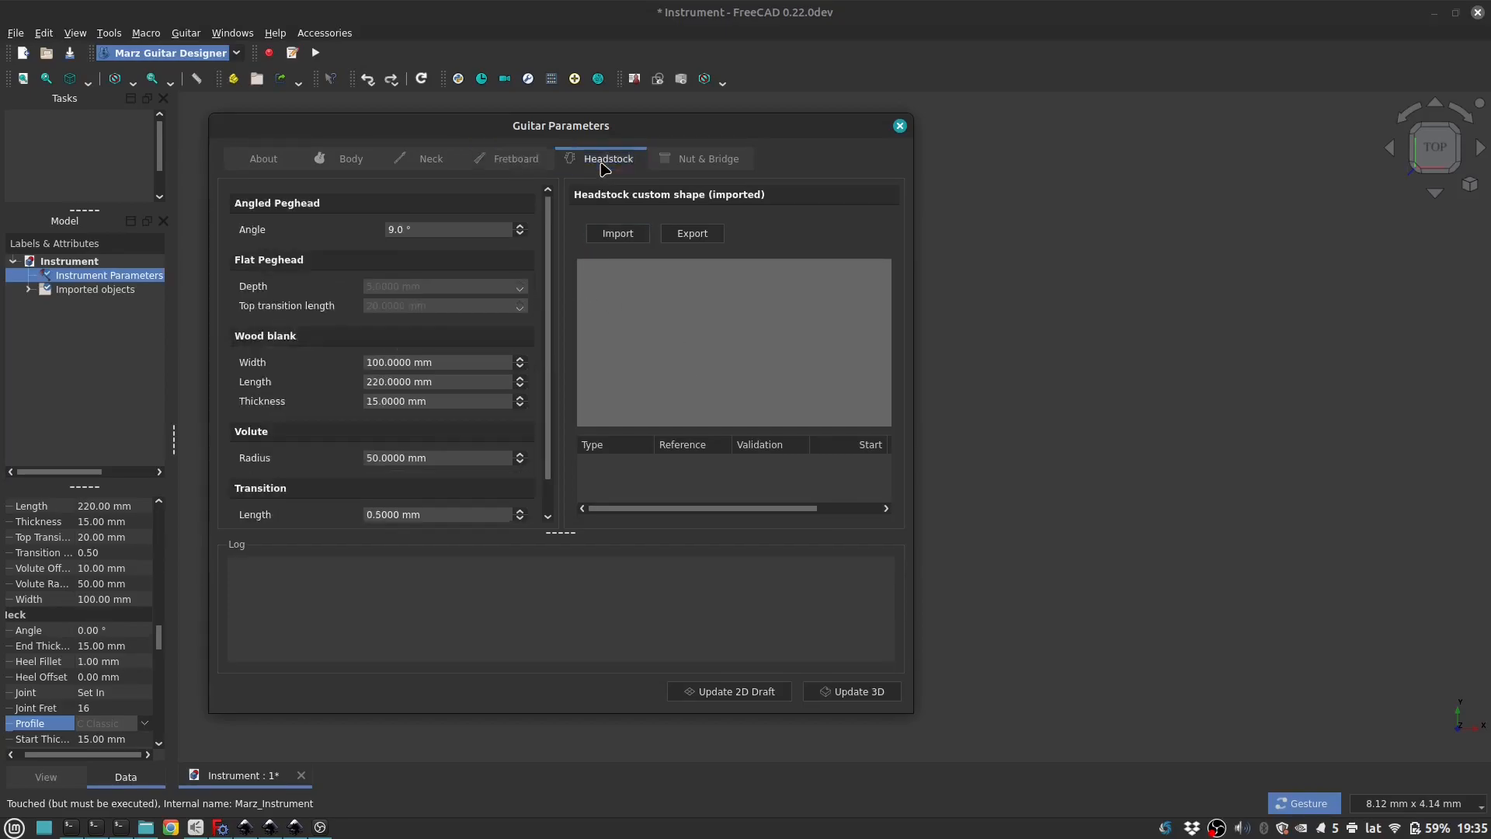
scroll(258, 325, down, 2)
scroll(299, 302, up, 2)
click(705, 160)
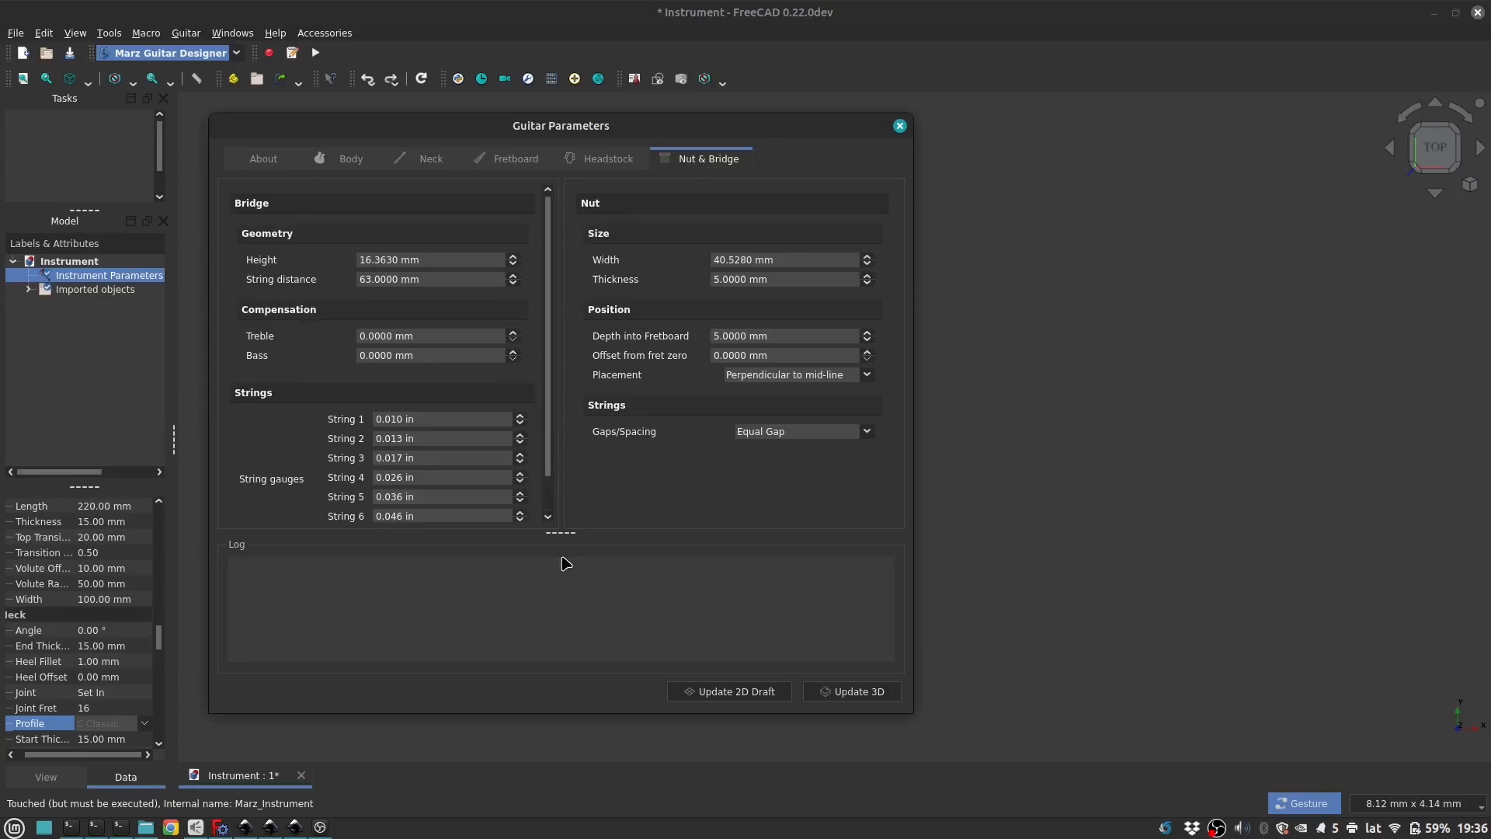
drag(566, 533, 559, 590)
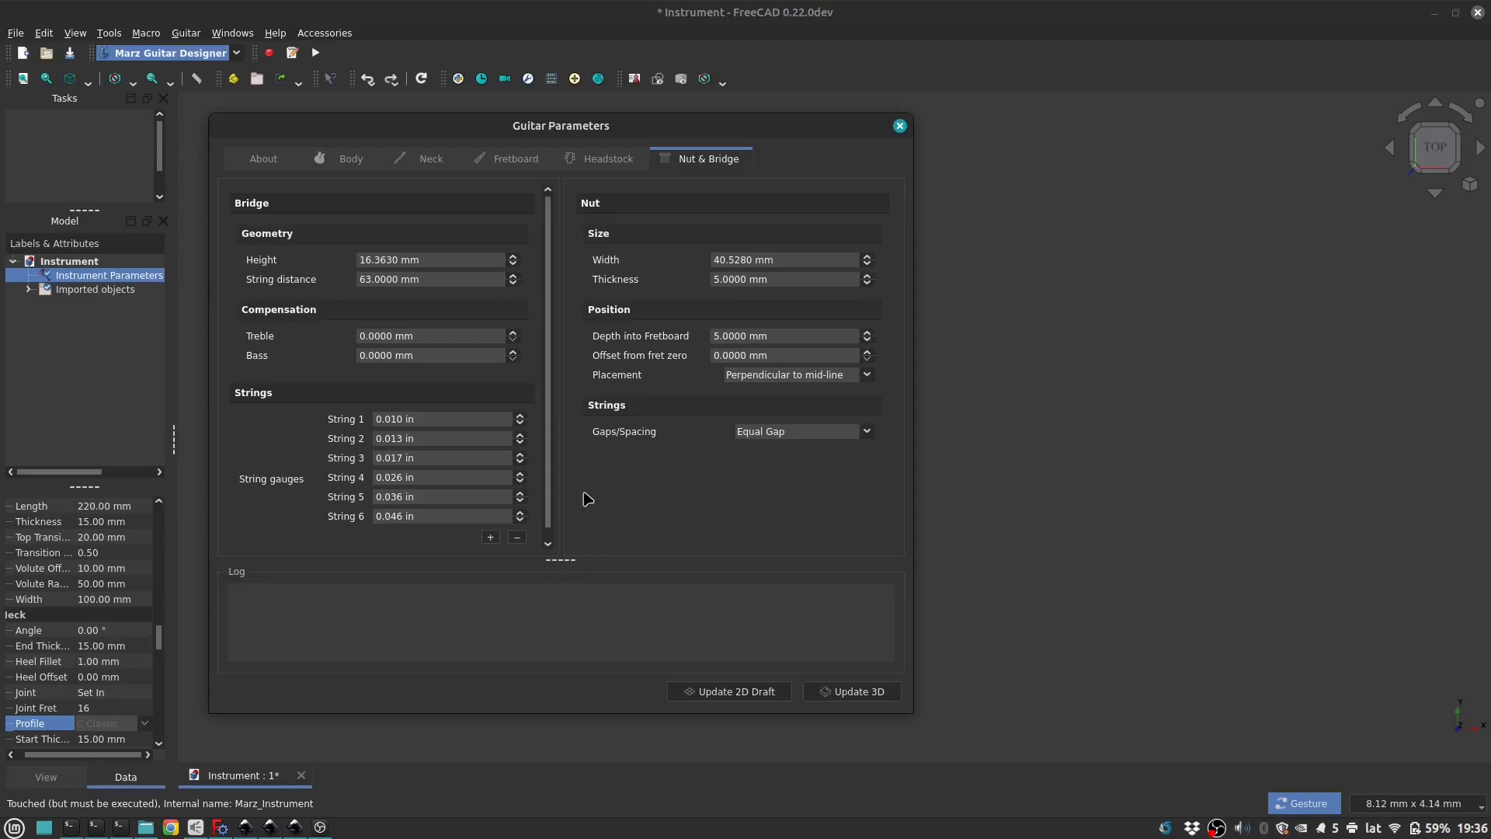
Step: Go through the guitar parameter sections again from body to nut and bridge, ending on the body parameters
click(351, 156)
click(417, 157)
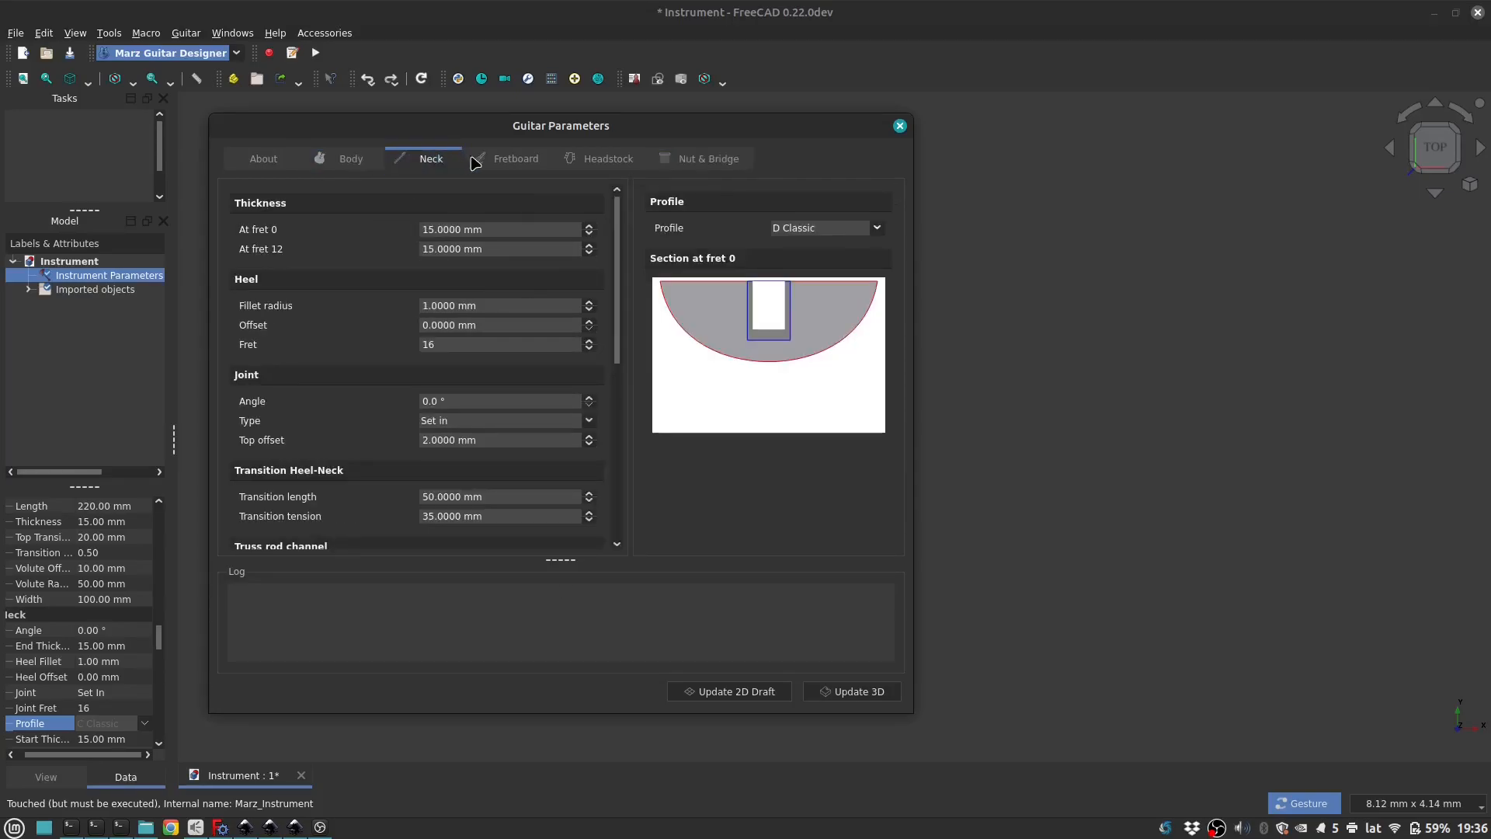
click(513, 159)
click(608, 159)
click(707, 159)
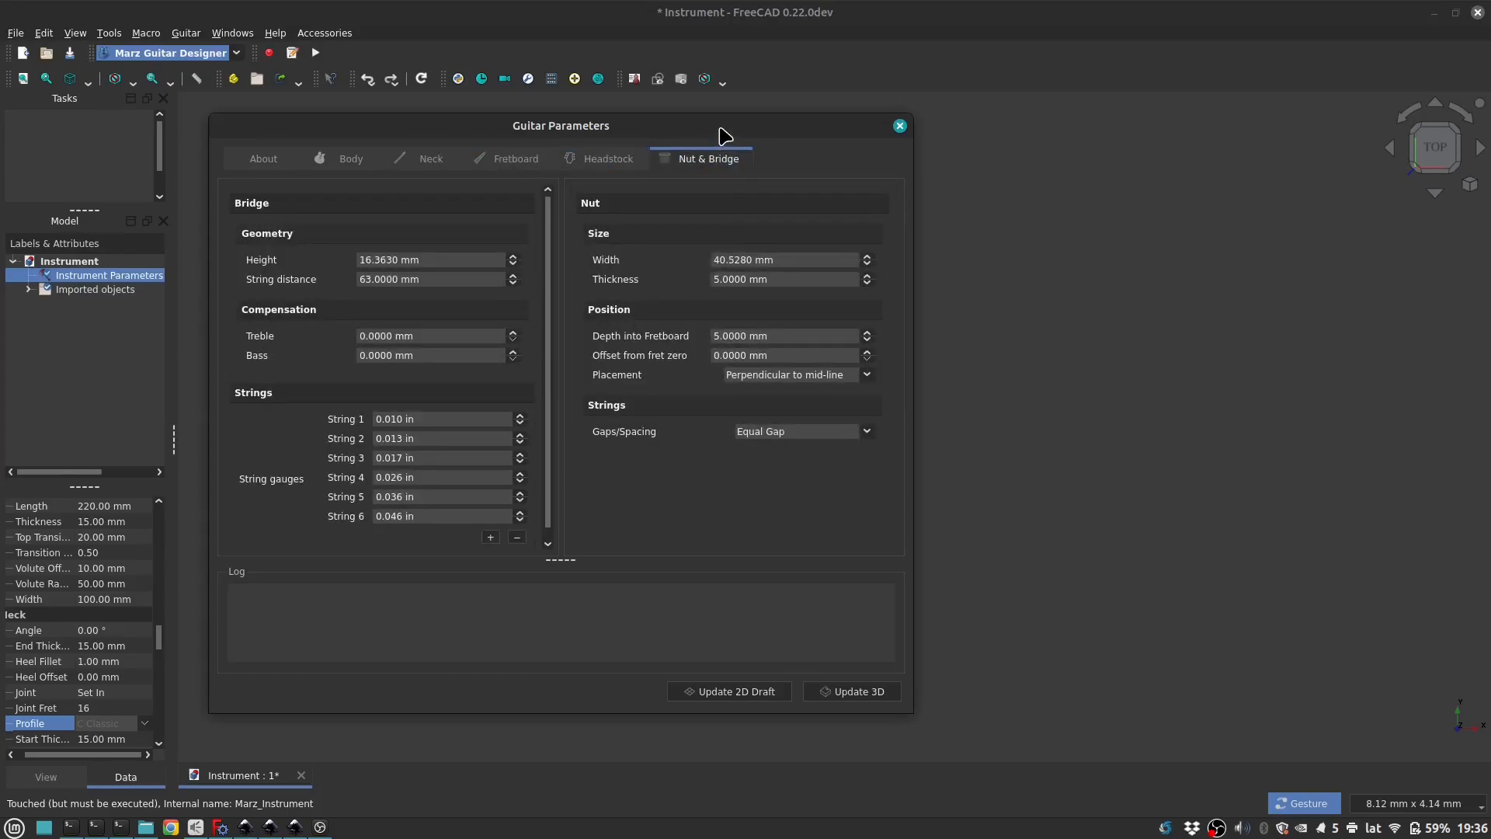
click(900, 127)
click(344, 167)
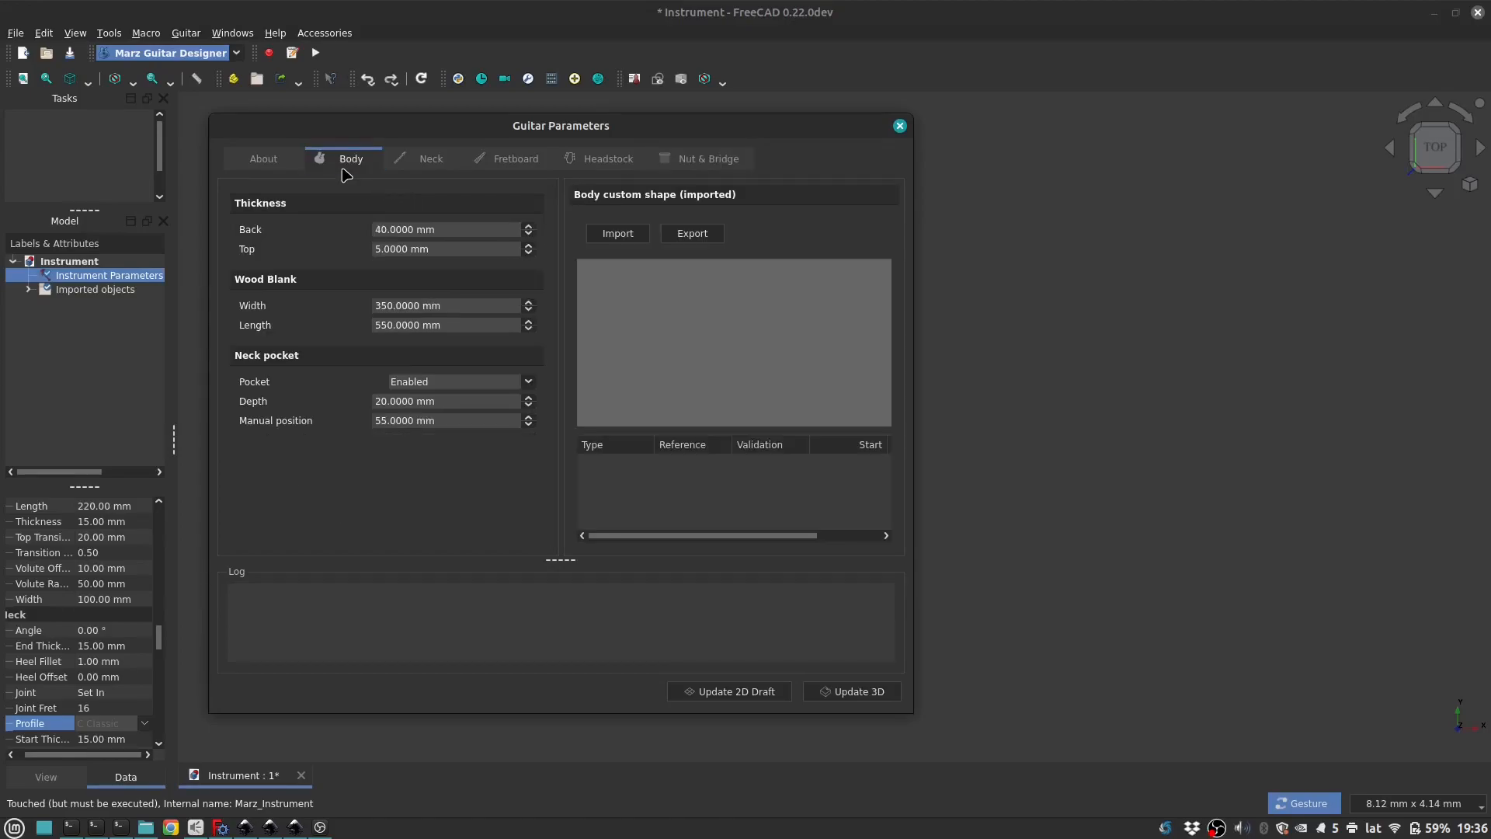
Step: Switch to Inkscape to examine the Body.svg contour, Headstock.svg and Fret-Inlays.svg drawings, and return to FreeCAD
click(245, 828)
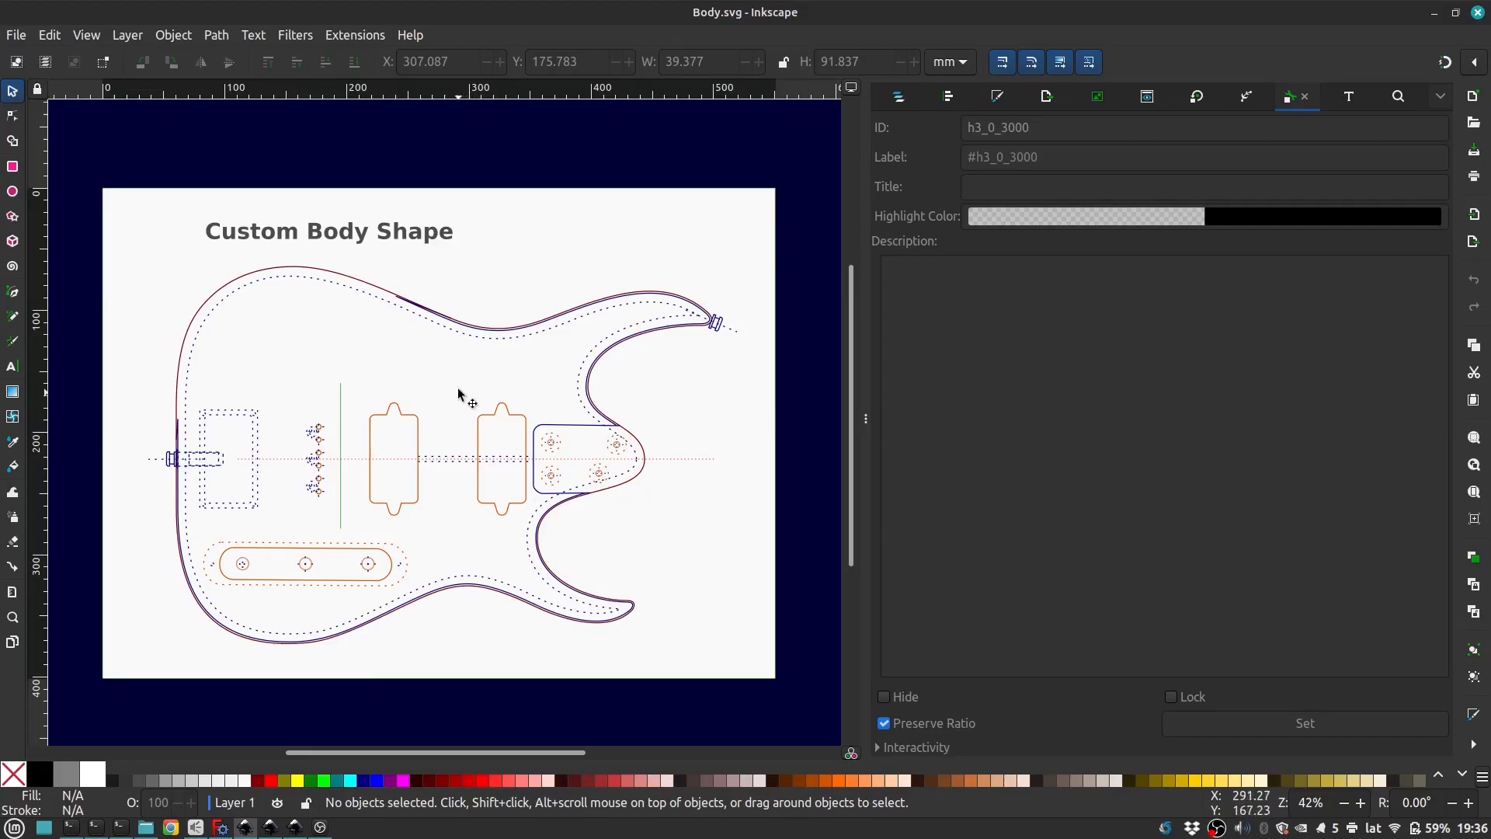
click(371, 292)
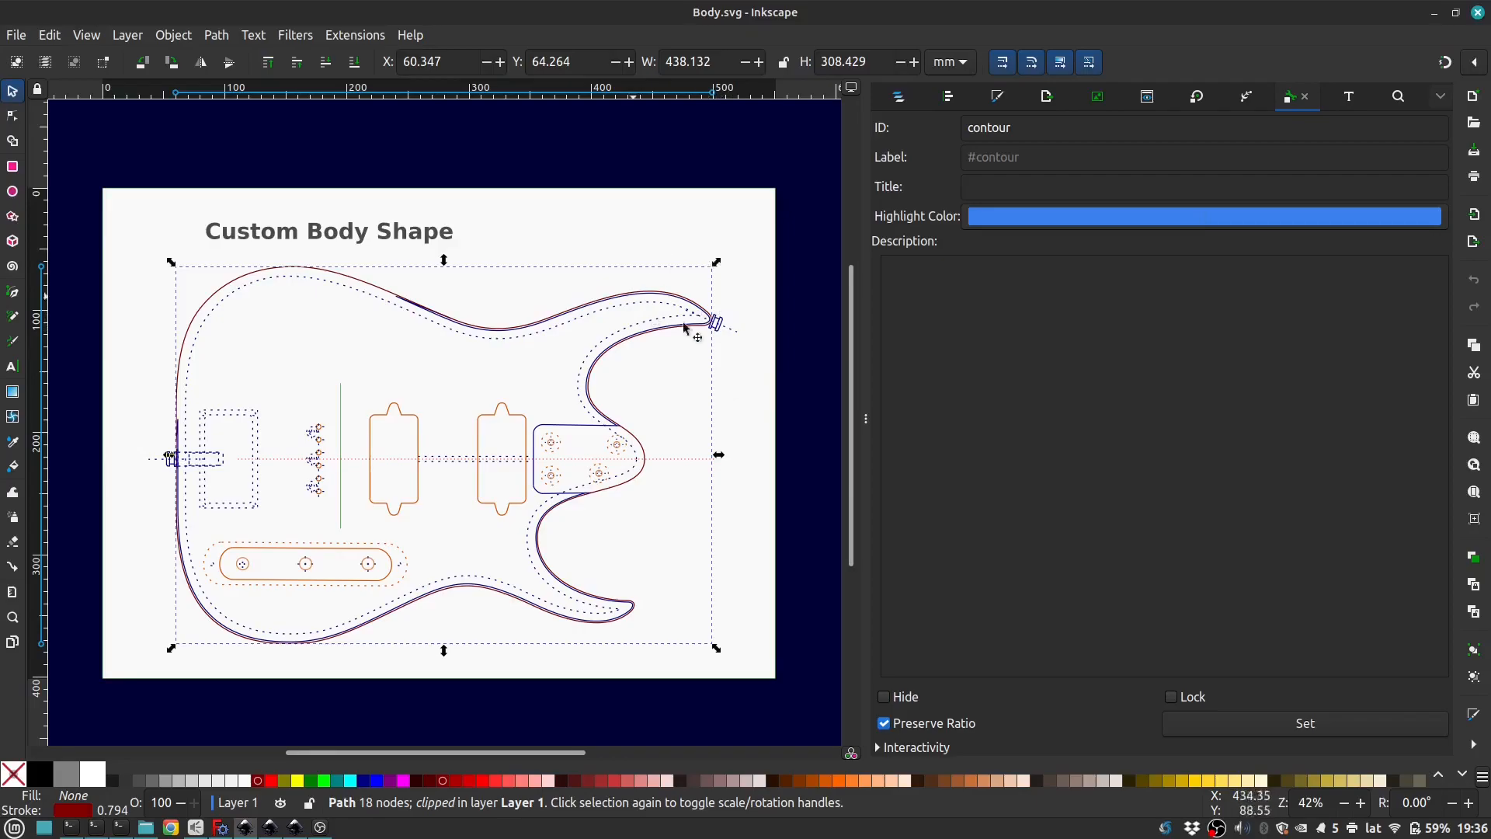
mouse_move(254, 828)
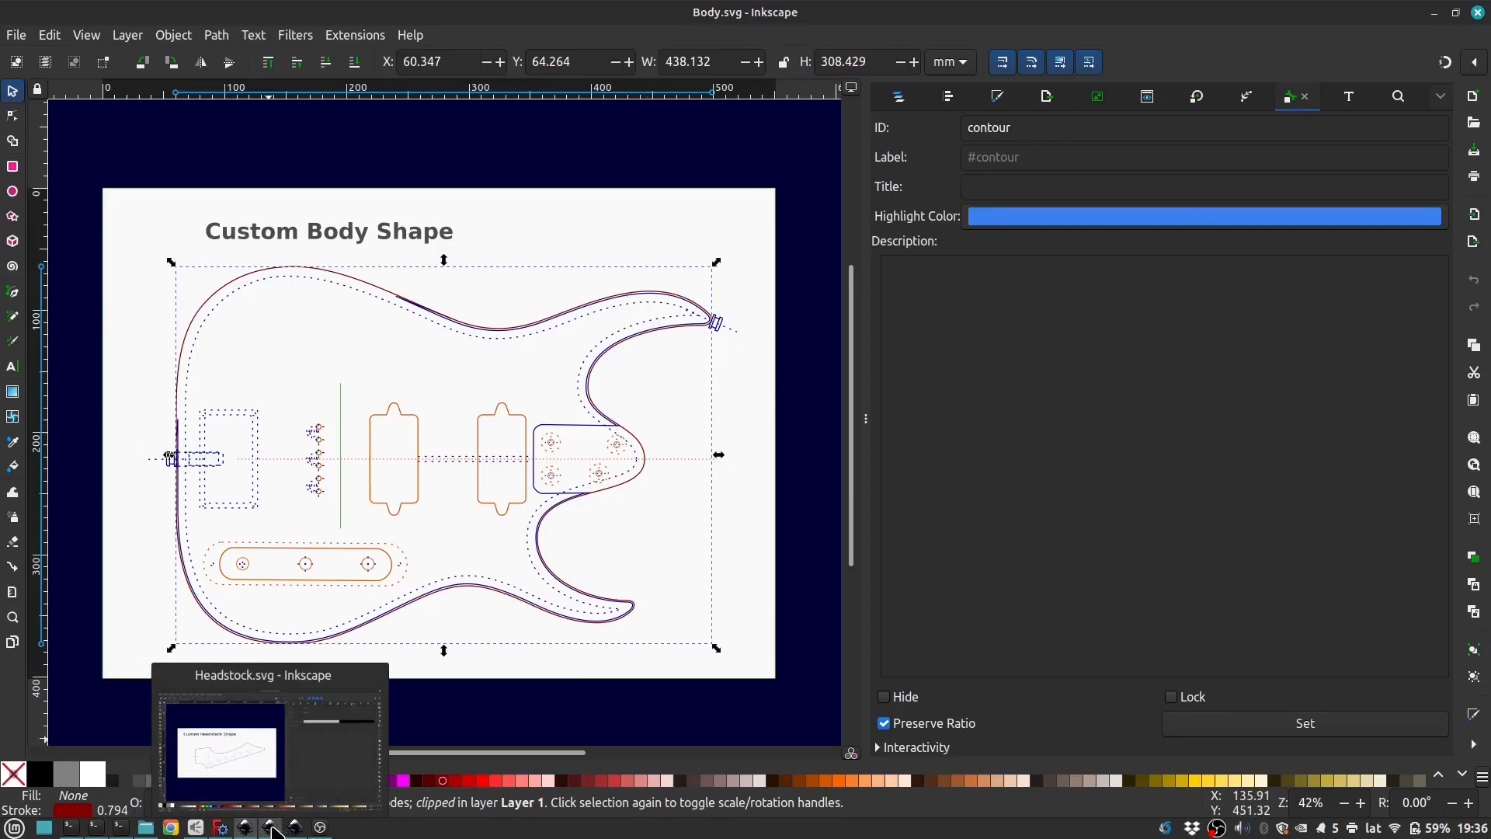
click(274, 829)
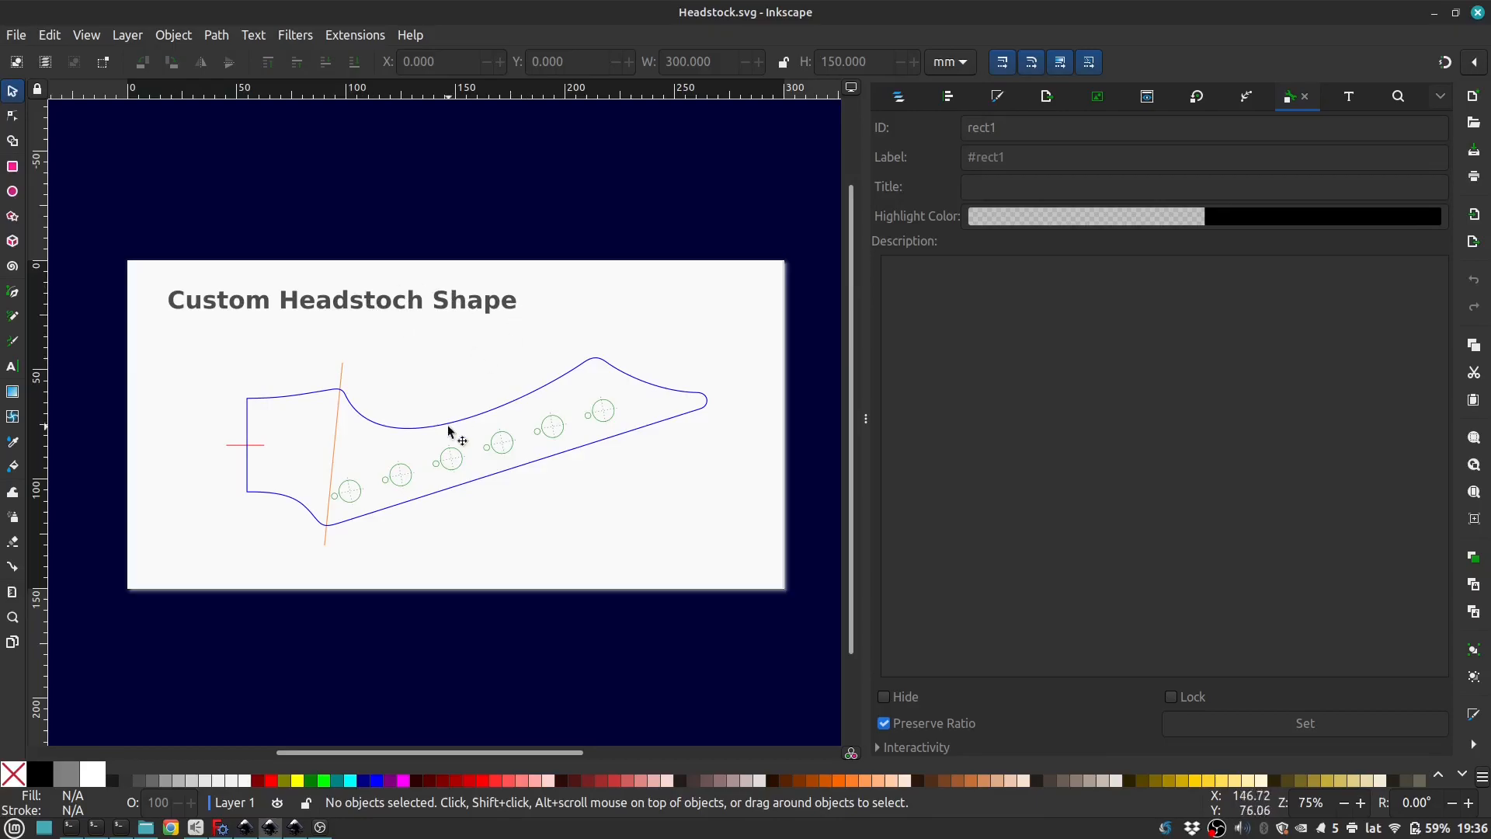
click(296, 828)
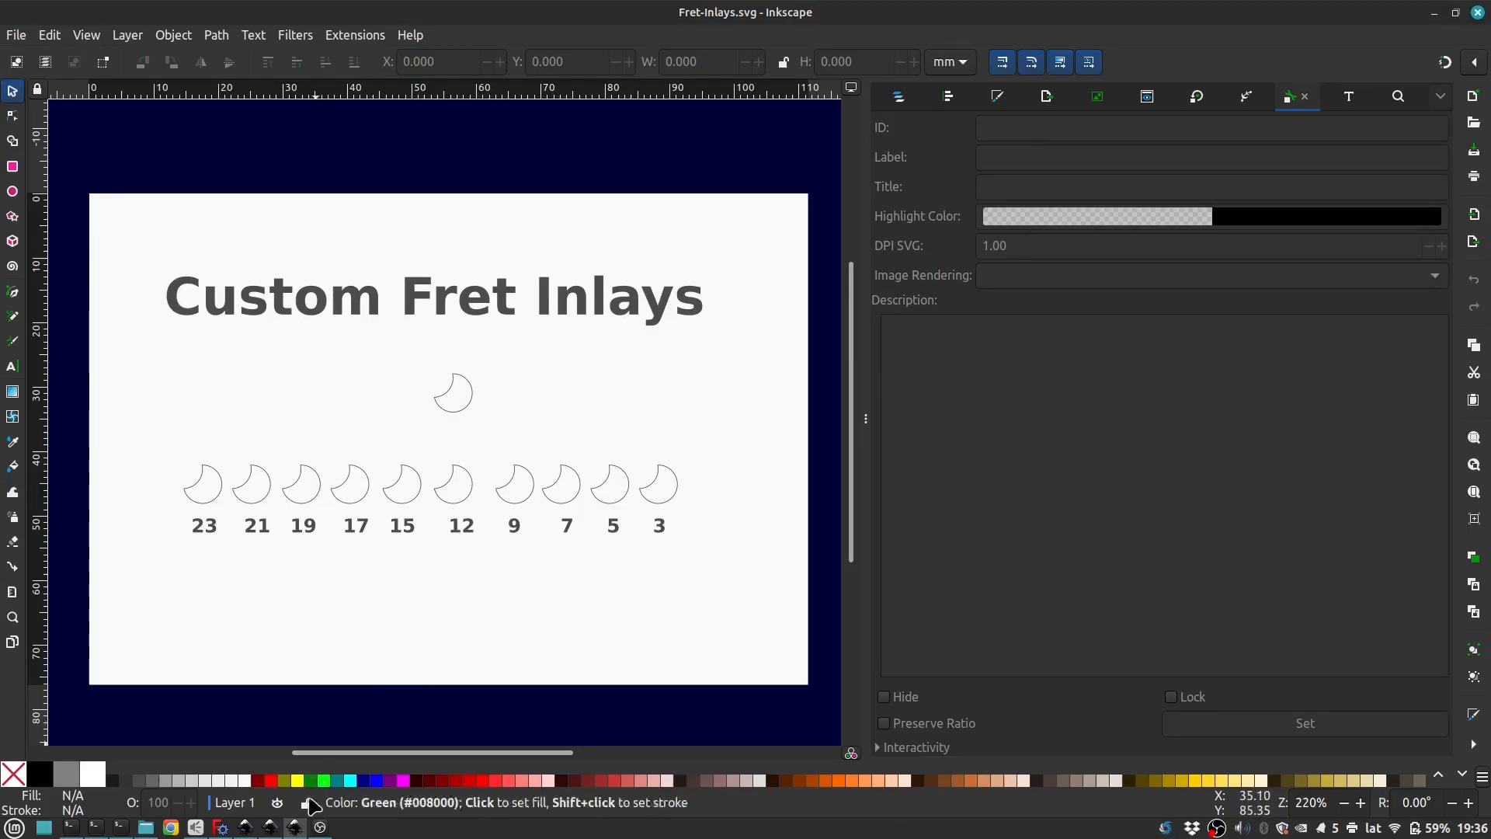
click(223, 828)
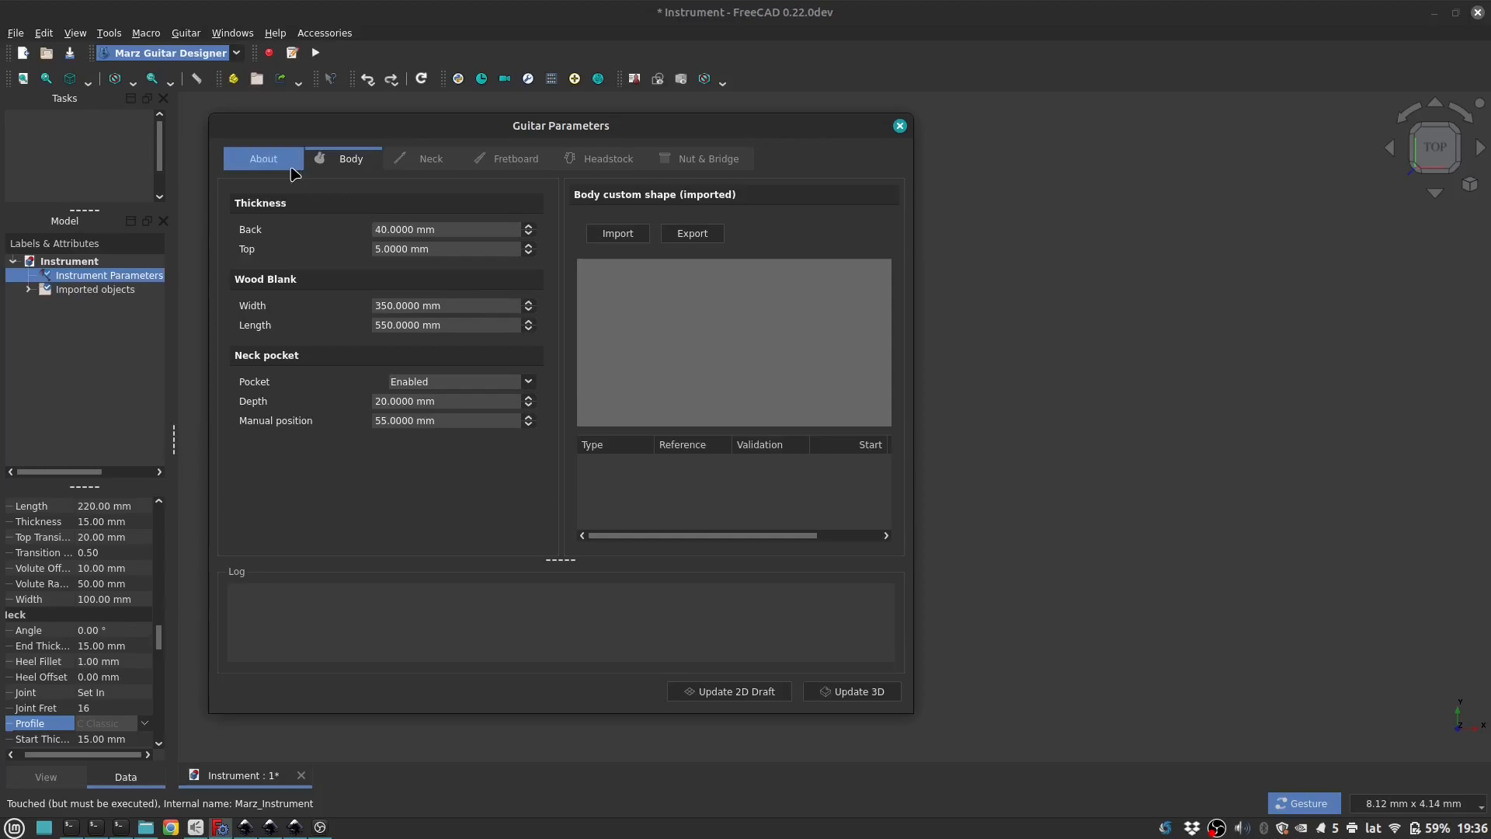
Step: Import Body.svg from the fcuc2023 folder as the custom body shape
click(622, 237)
click(410, 375)
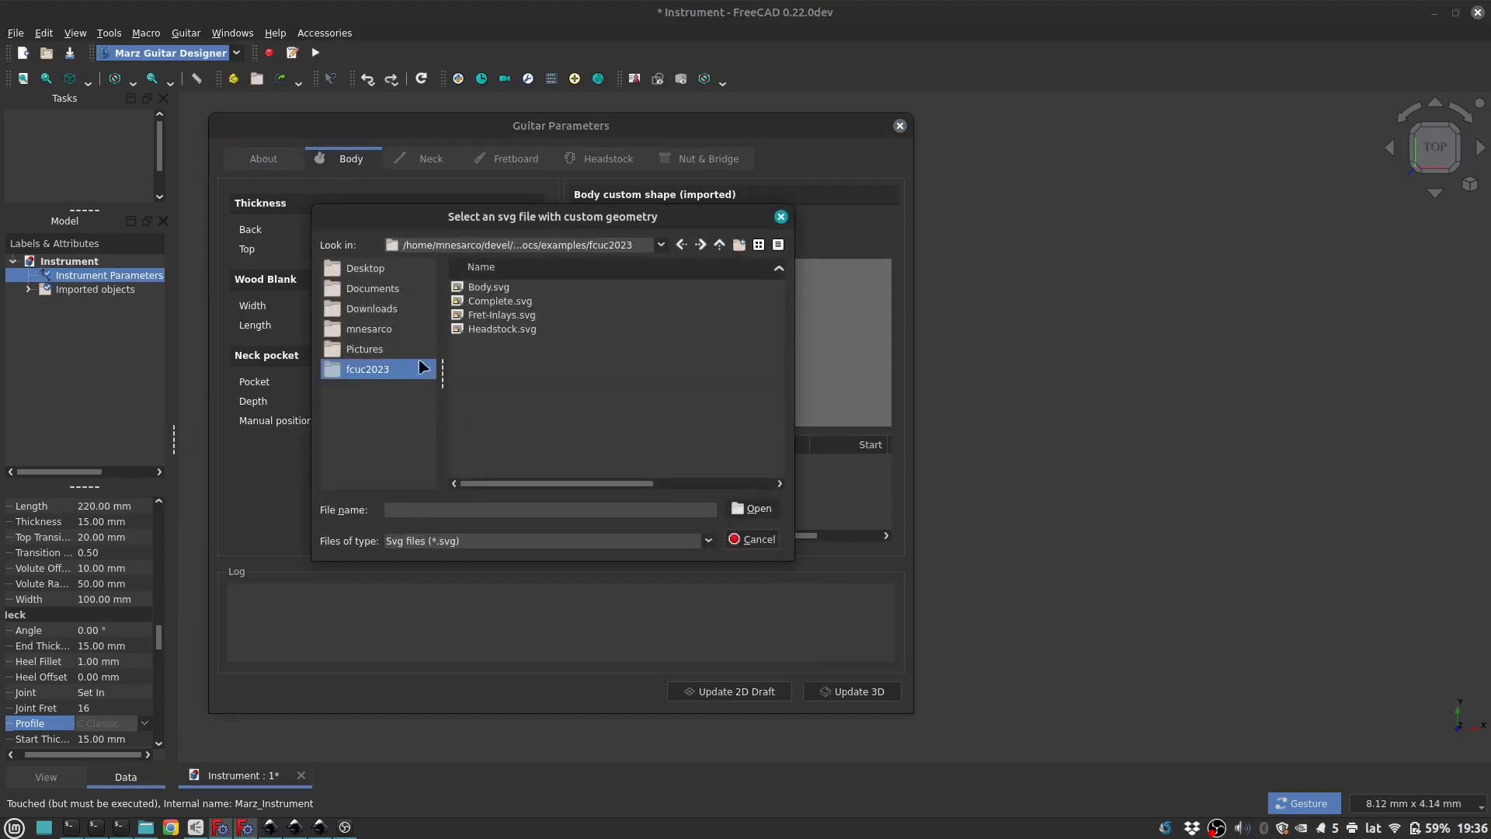
click(494, 289)
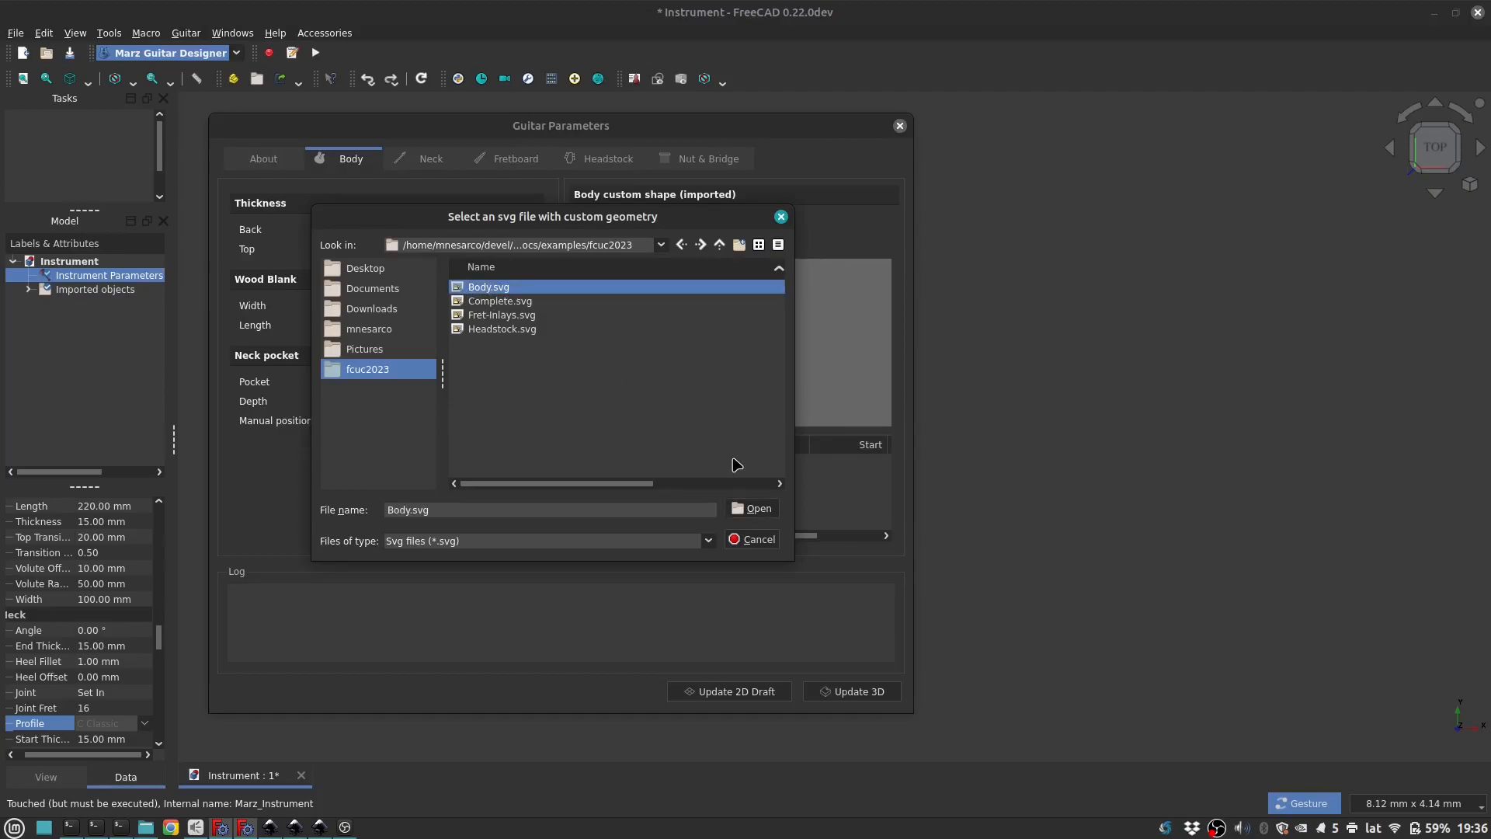
click(752, 508)
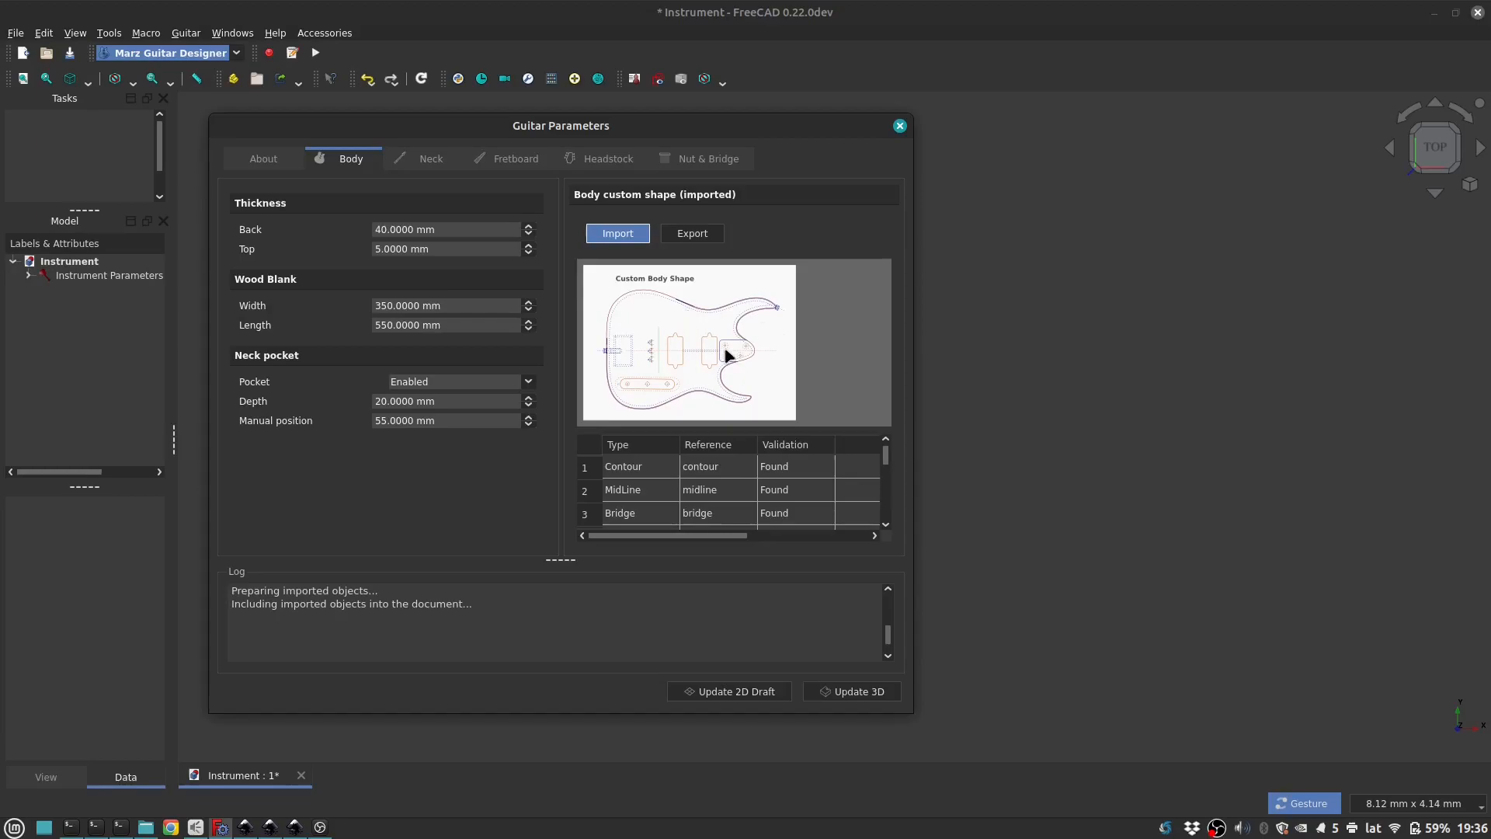
Step: Examine the imported body shape's element table, including the reference, validation, start and depth of the pockets
scroll(740, 497, down, 7)
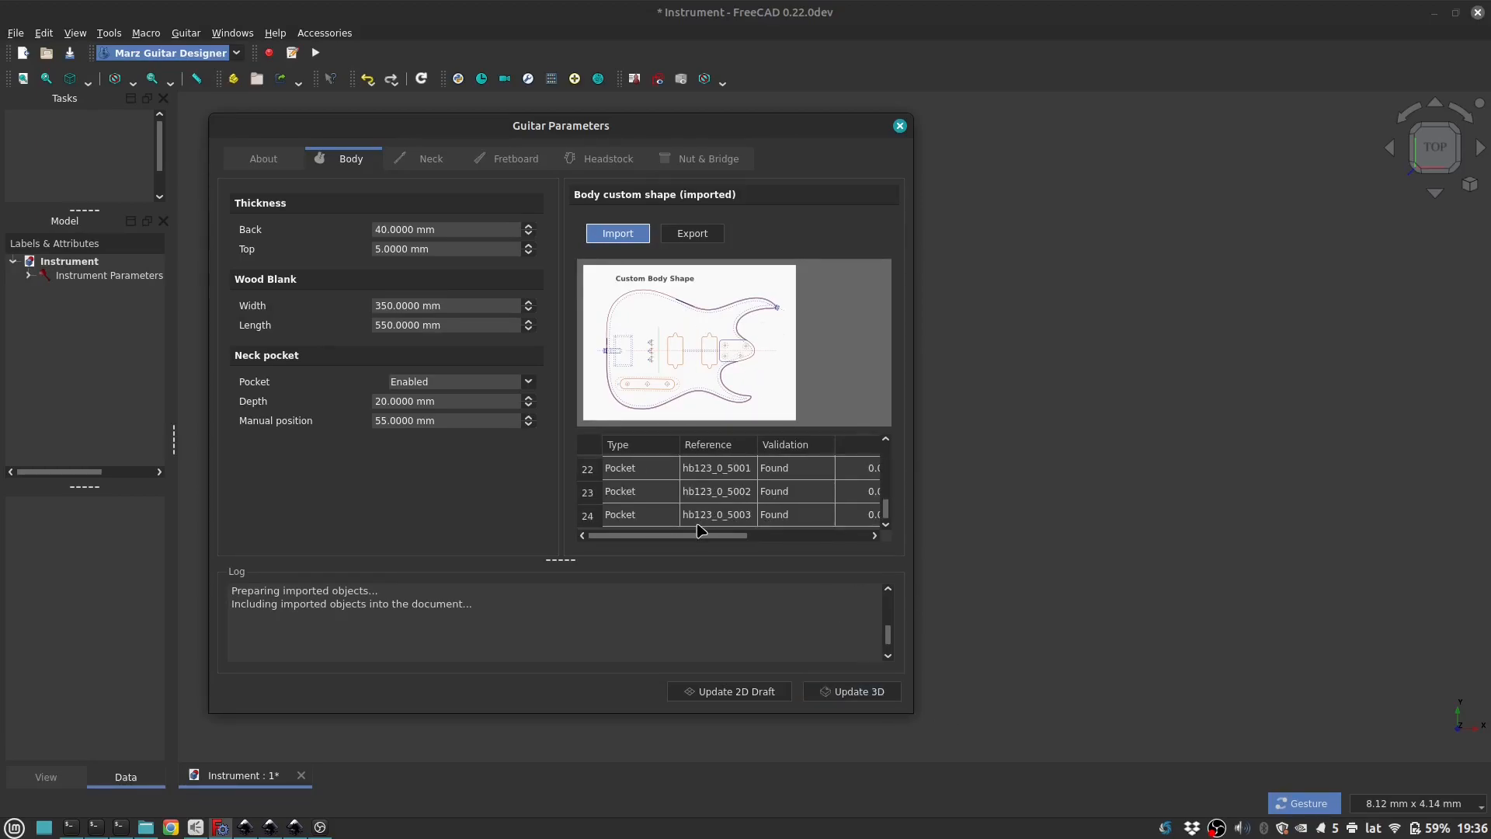
scroll(701, 519, up, 7)
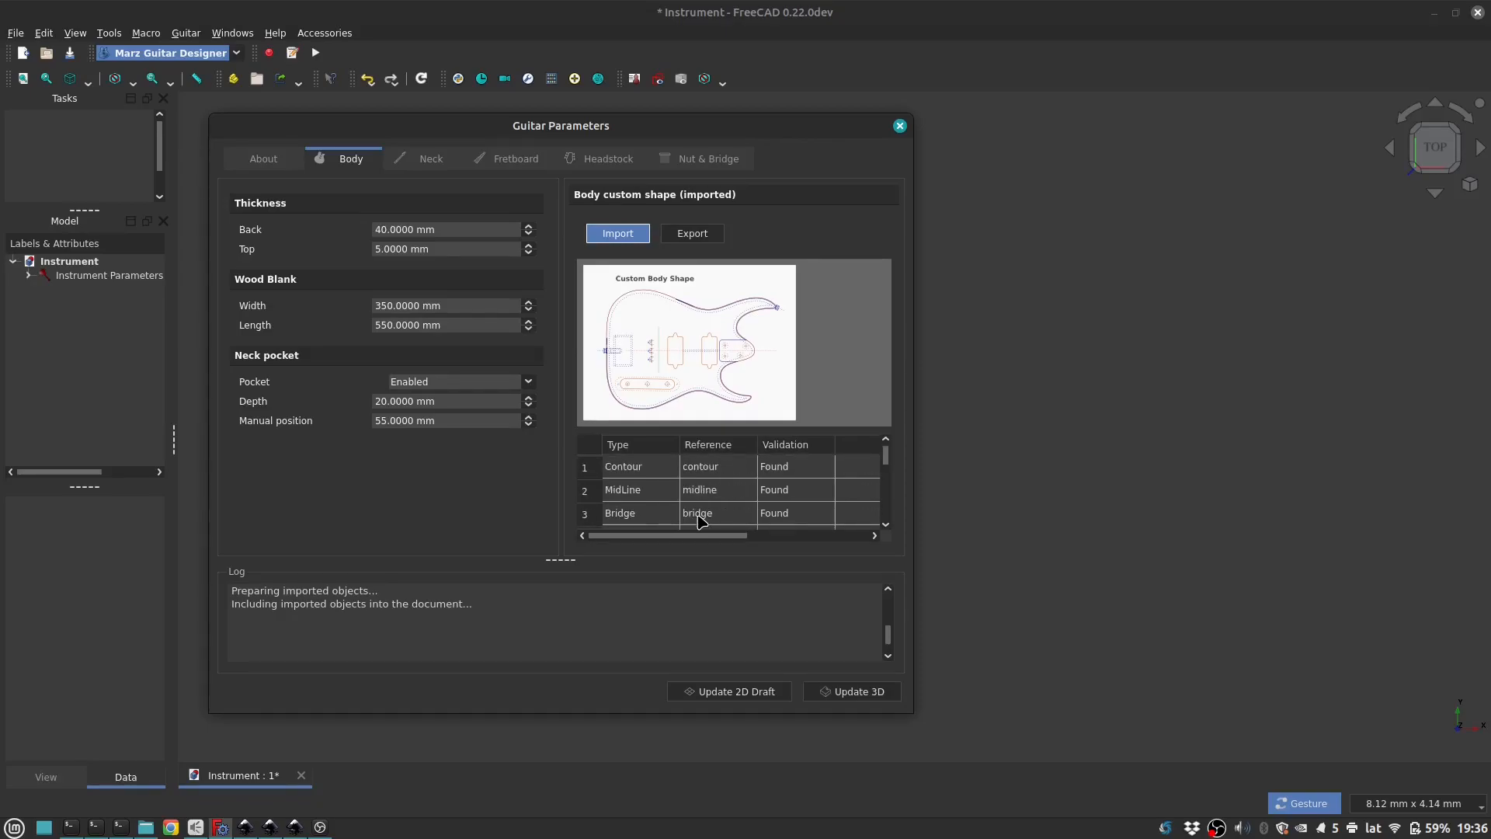
click(706, 468)
click(654, 468)
click(654, 490)
click(702, 491)
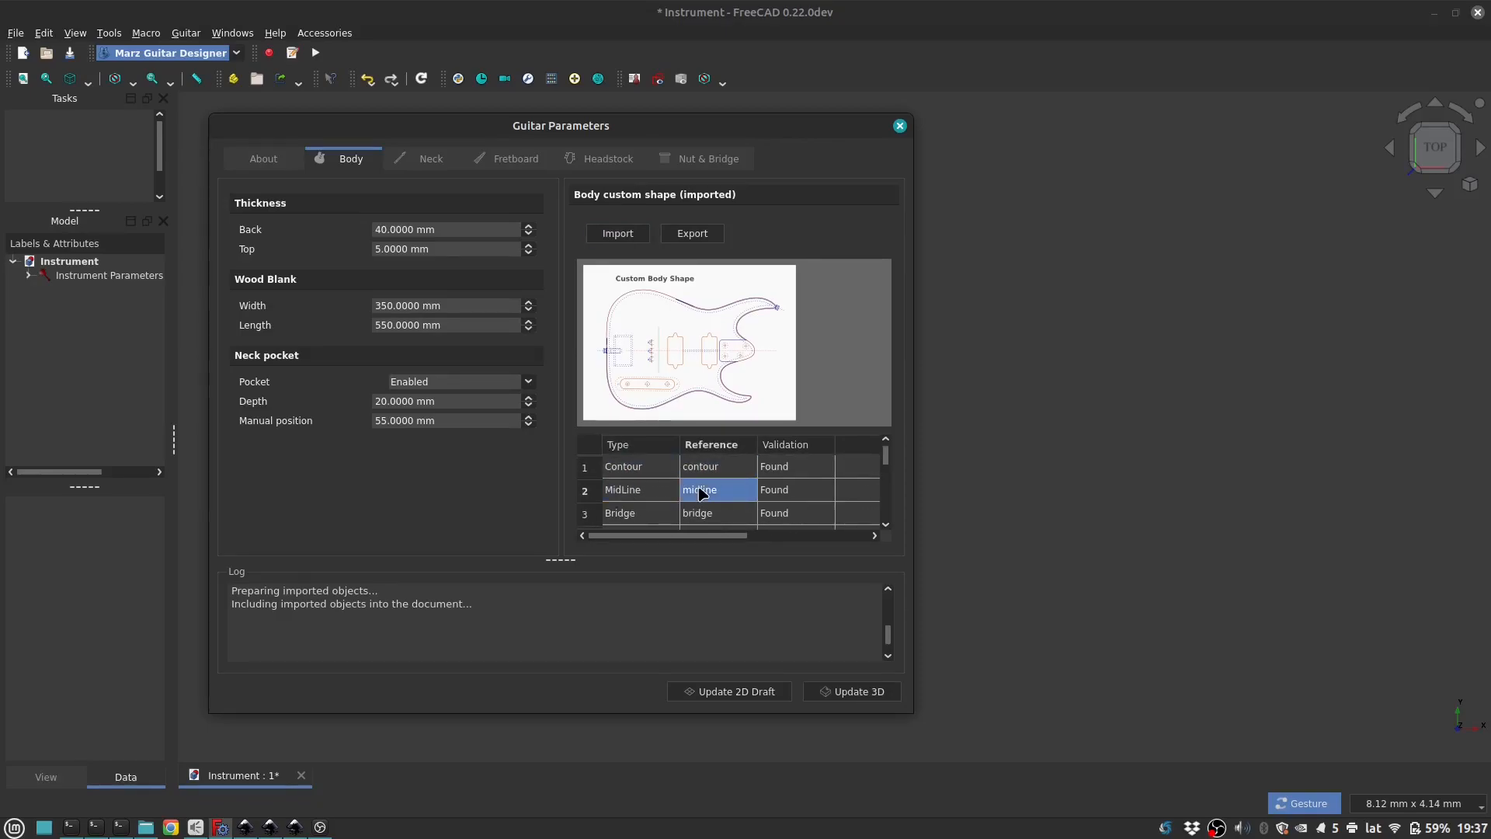
click(771, 498)
scroll(742, 522, down, 1)
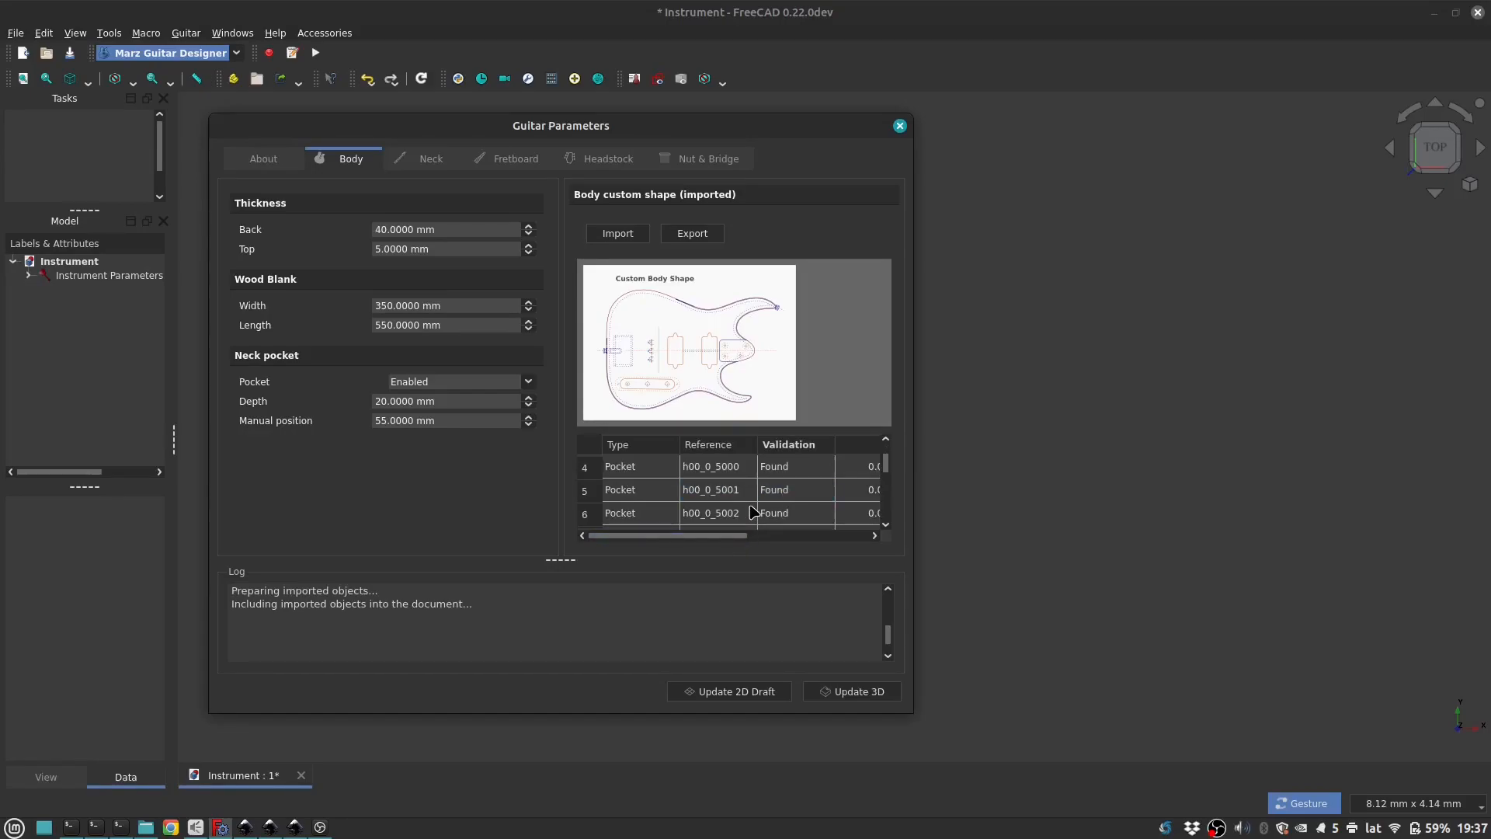
drag(735, 537, 855, 543)
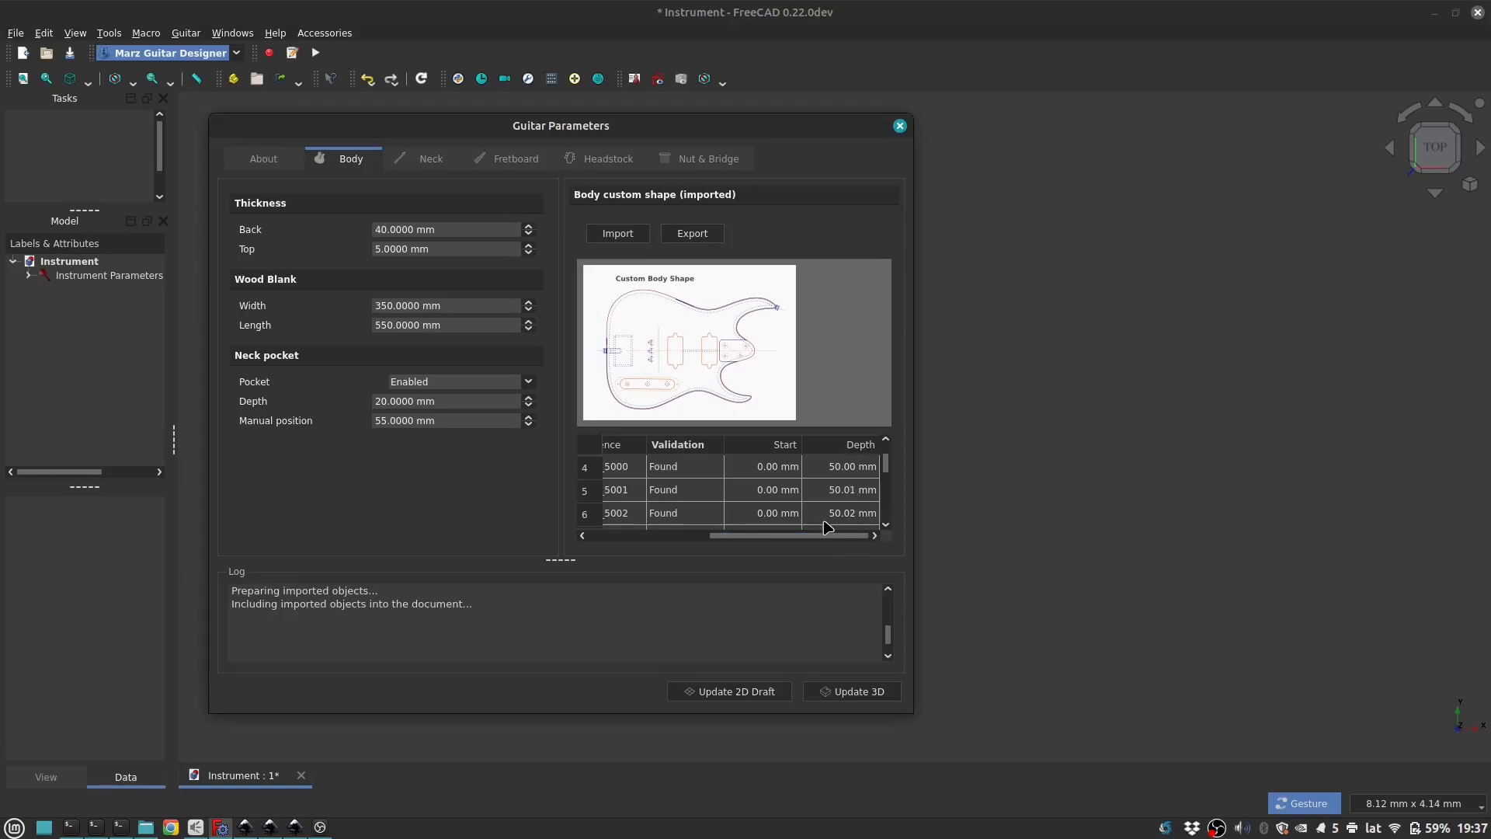
scroll(788, 506, down, 4)
drag(786, 538, 641, 544)
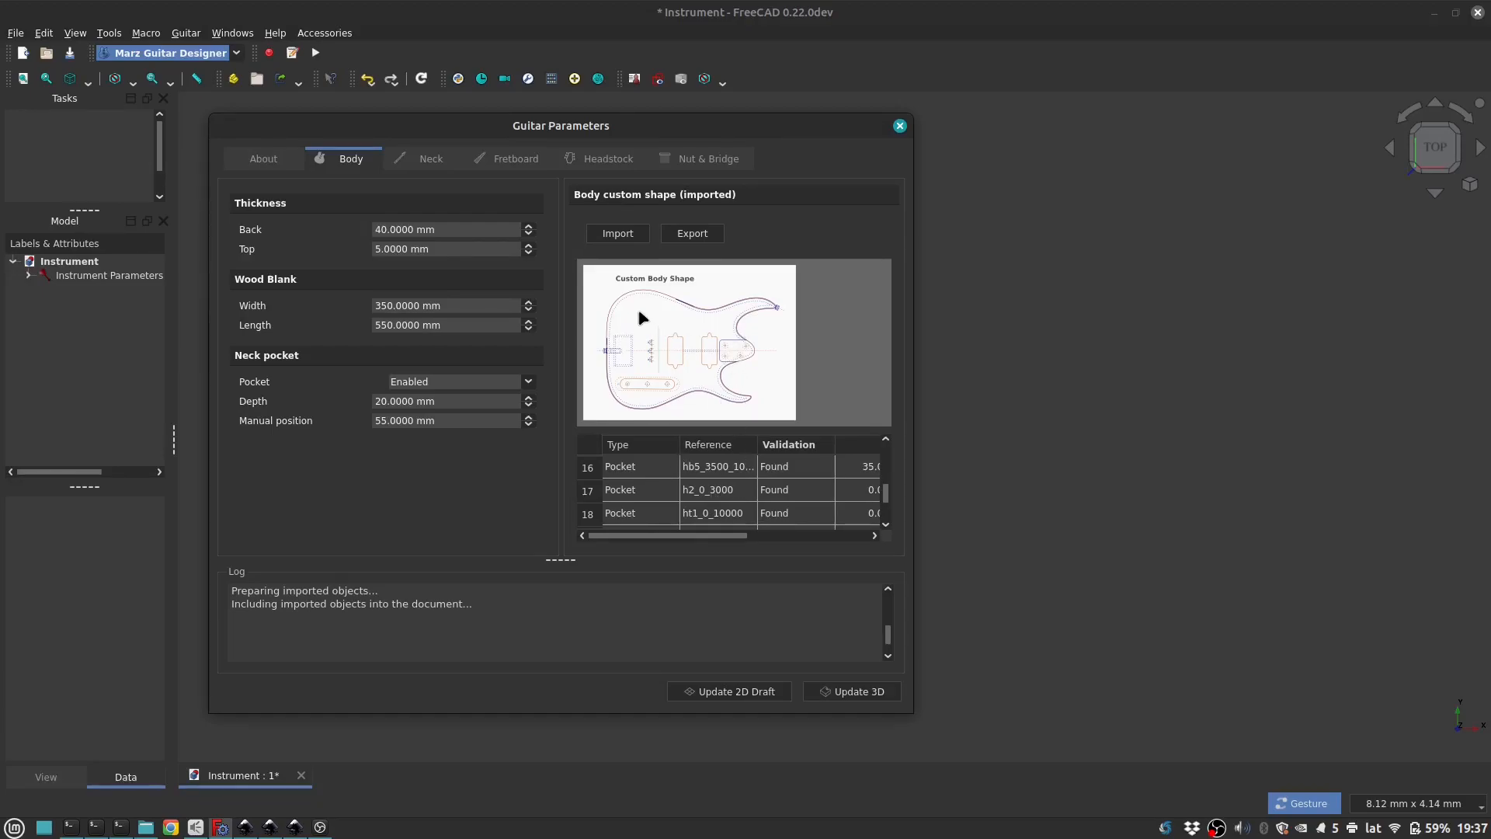
Step: Import Headstock.svg as the custom headstock shape and review its list of imported elements
click(611, 160)
click(627, 235)
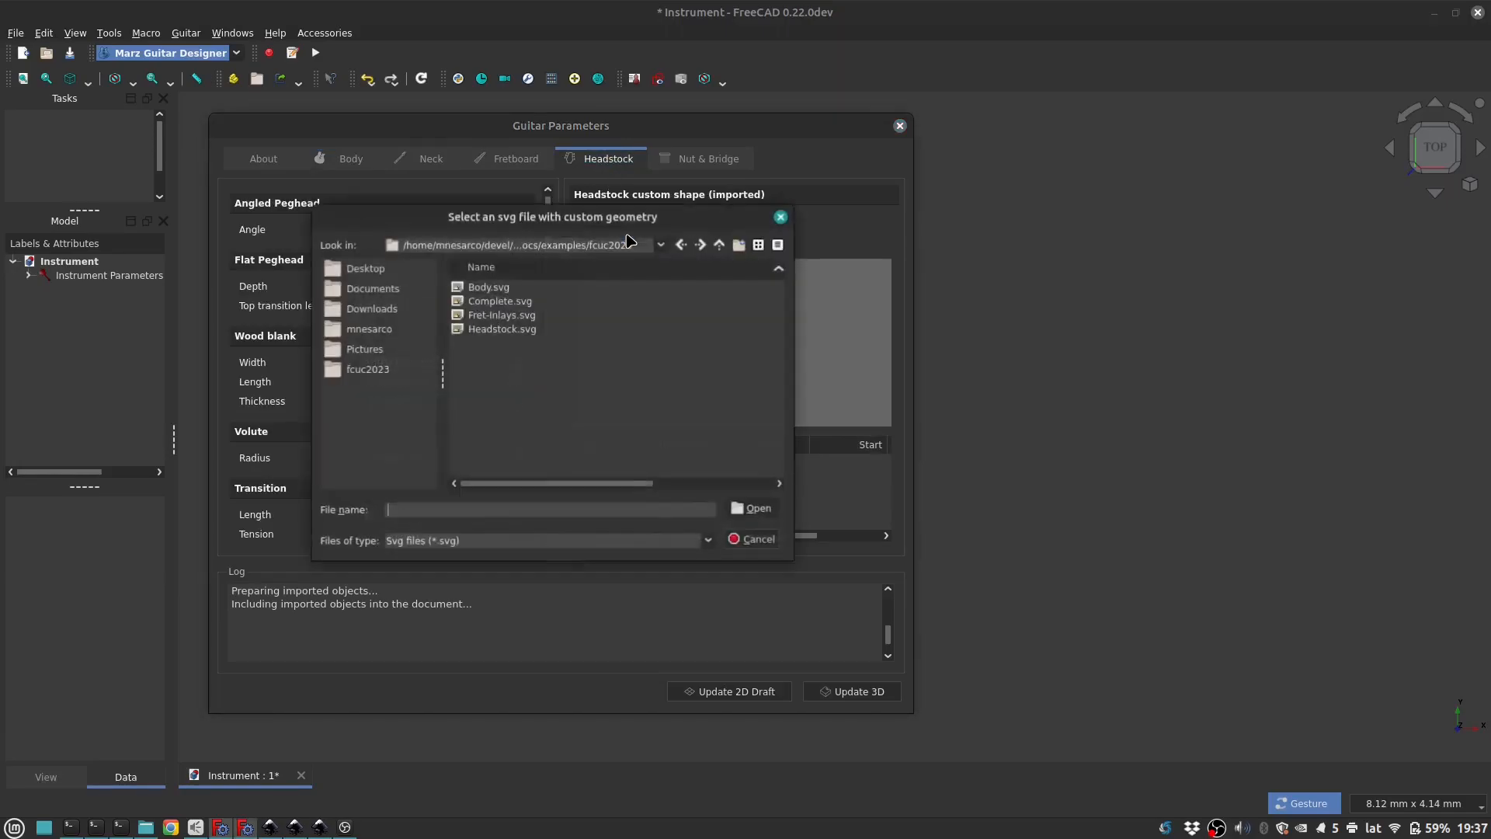
click(541, 332)
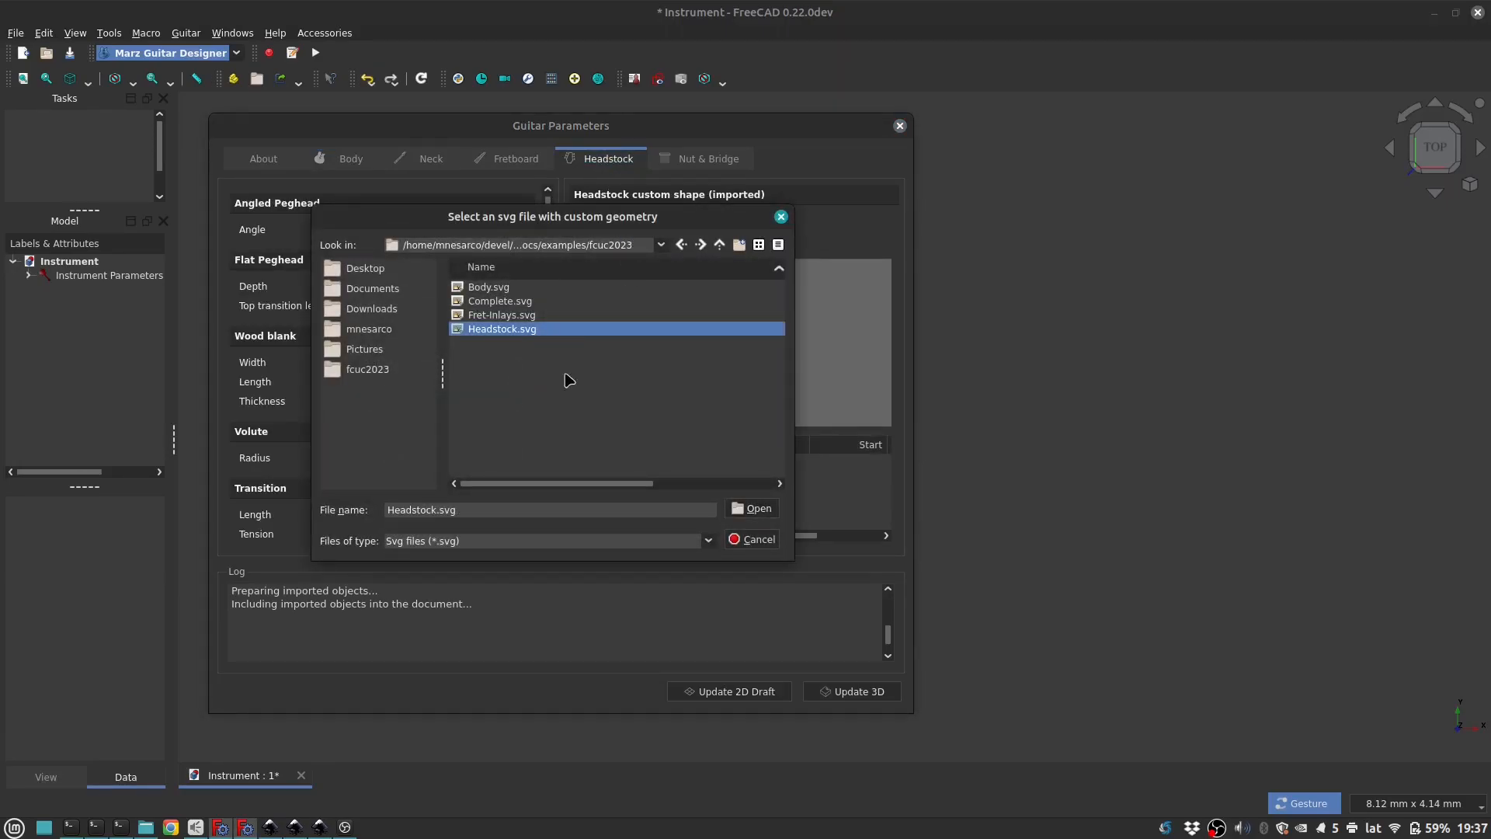
click(765, 511)
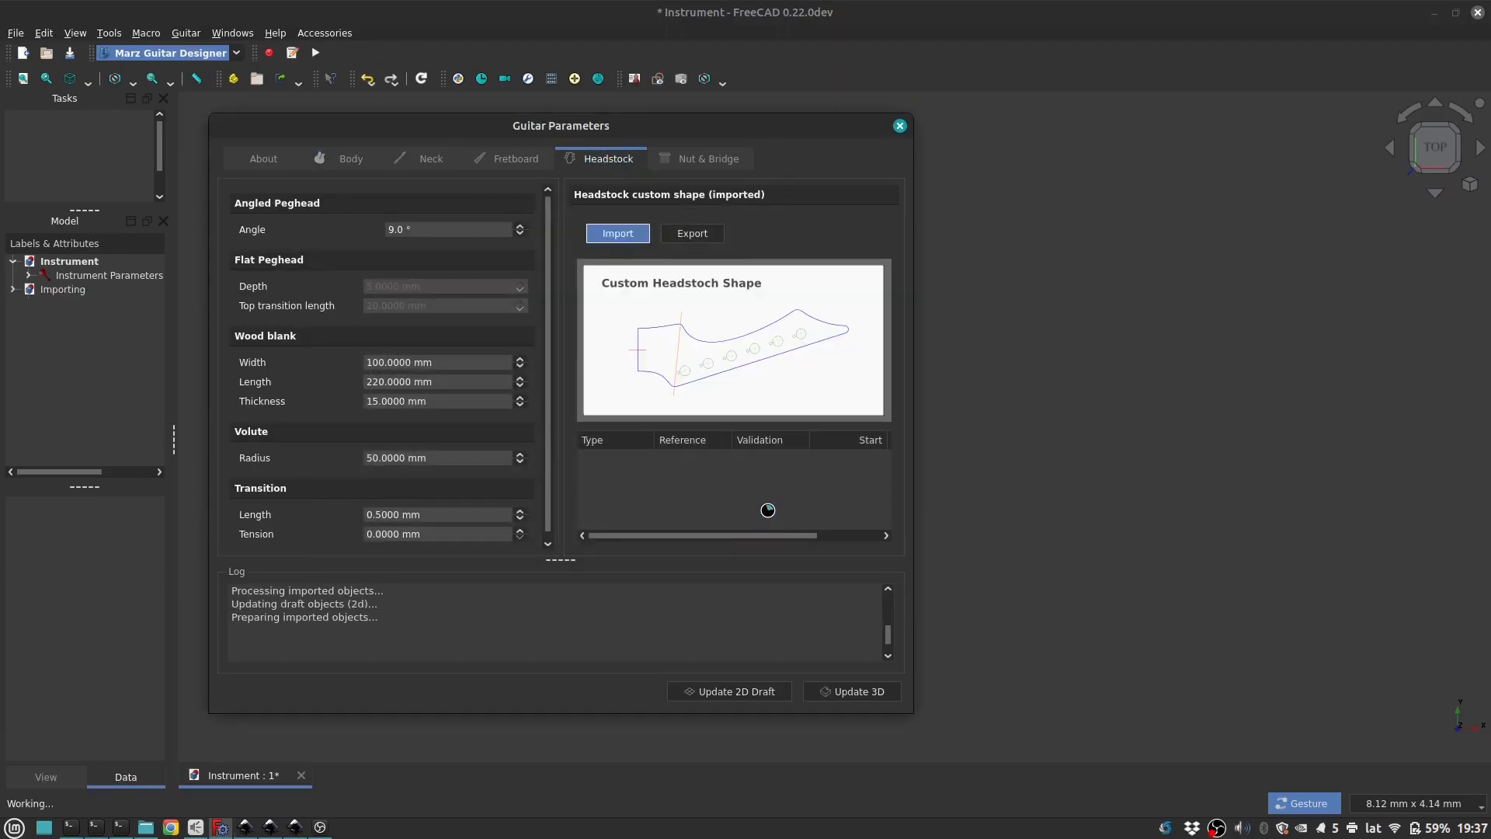
scroll(724, 491, down, 5)
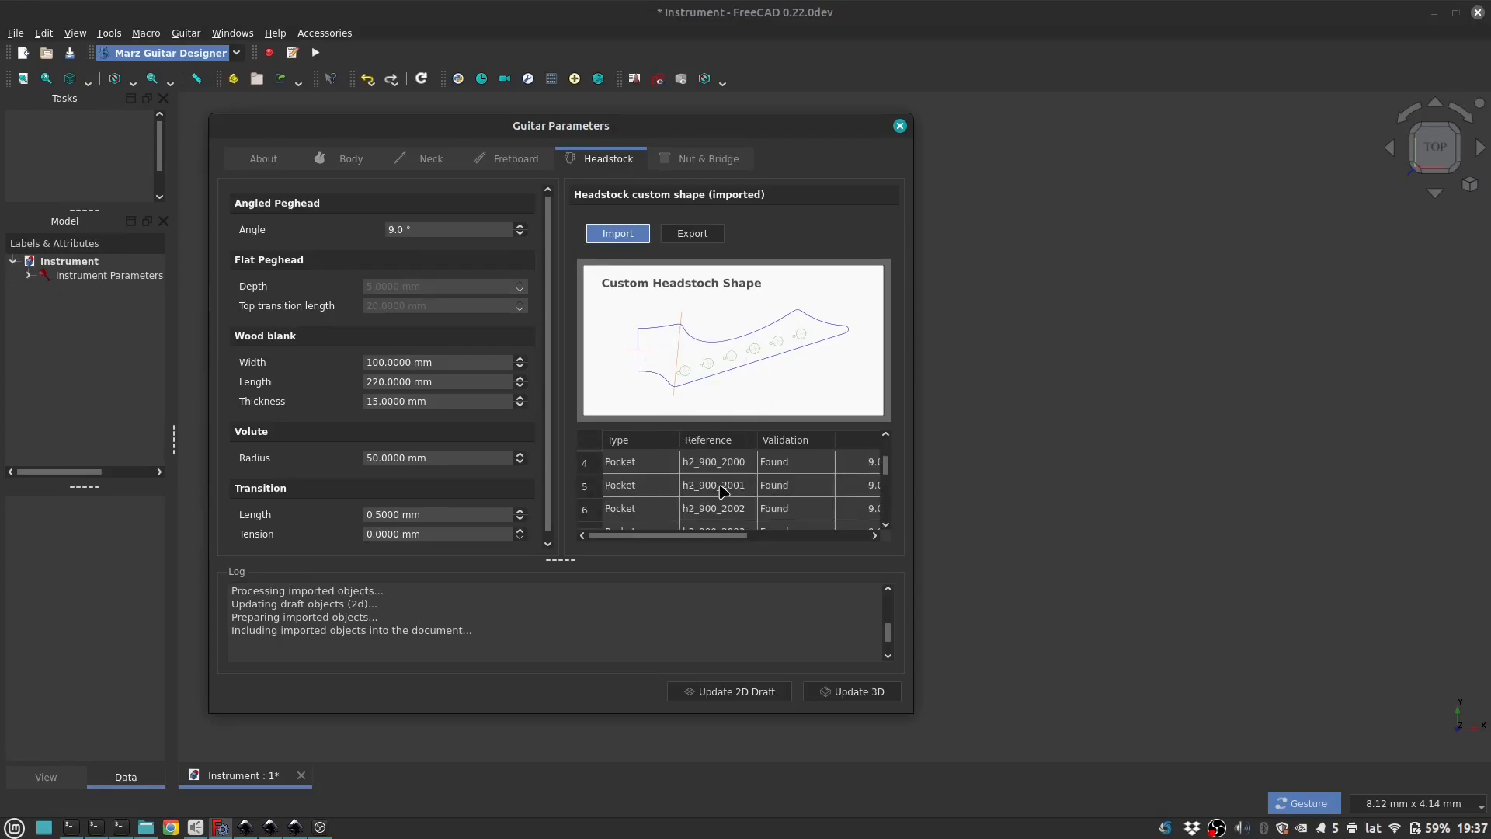
scroll(723, 492, up, 5)
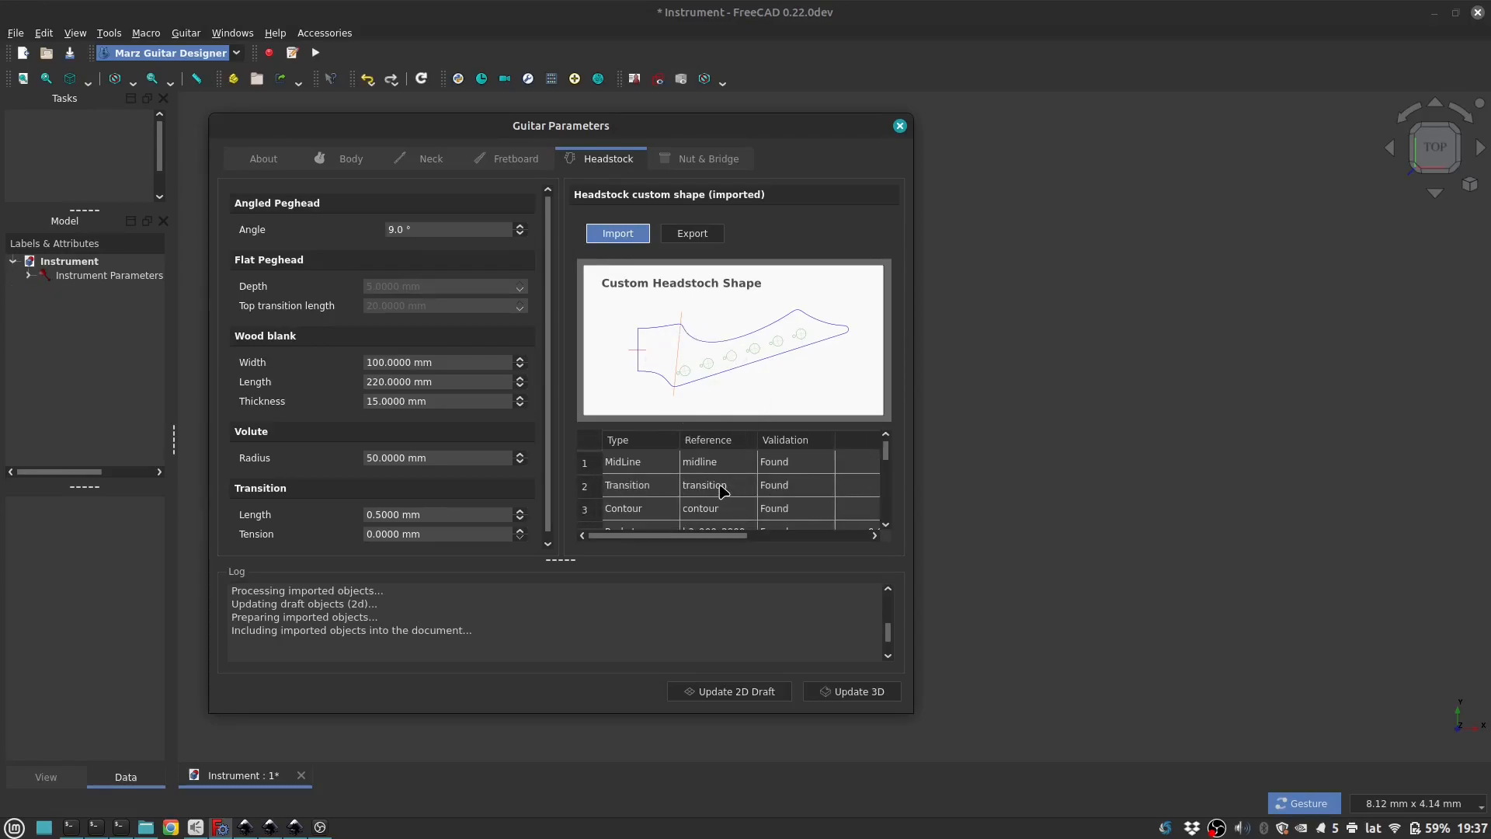
Step: Import Fret-Inlays.svg as the custom fretboard inlay shapes and review the inlay list
click(515, 159)
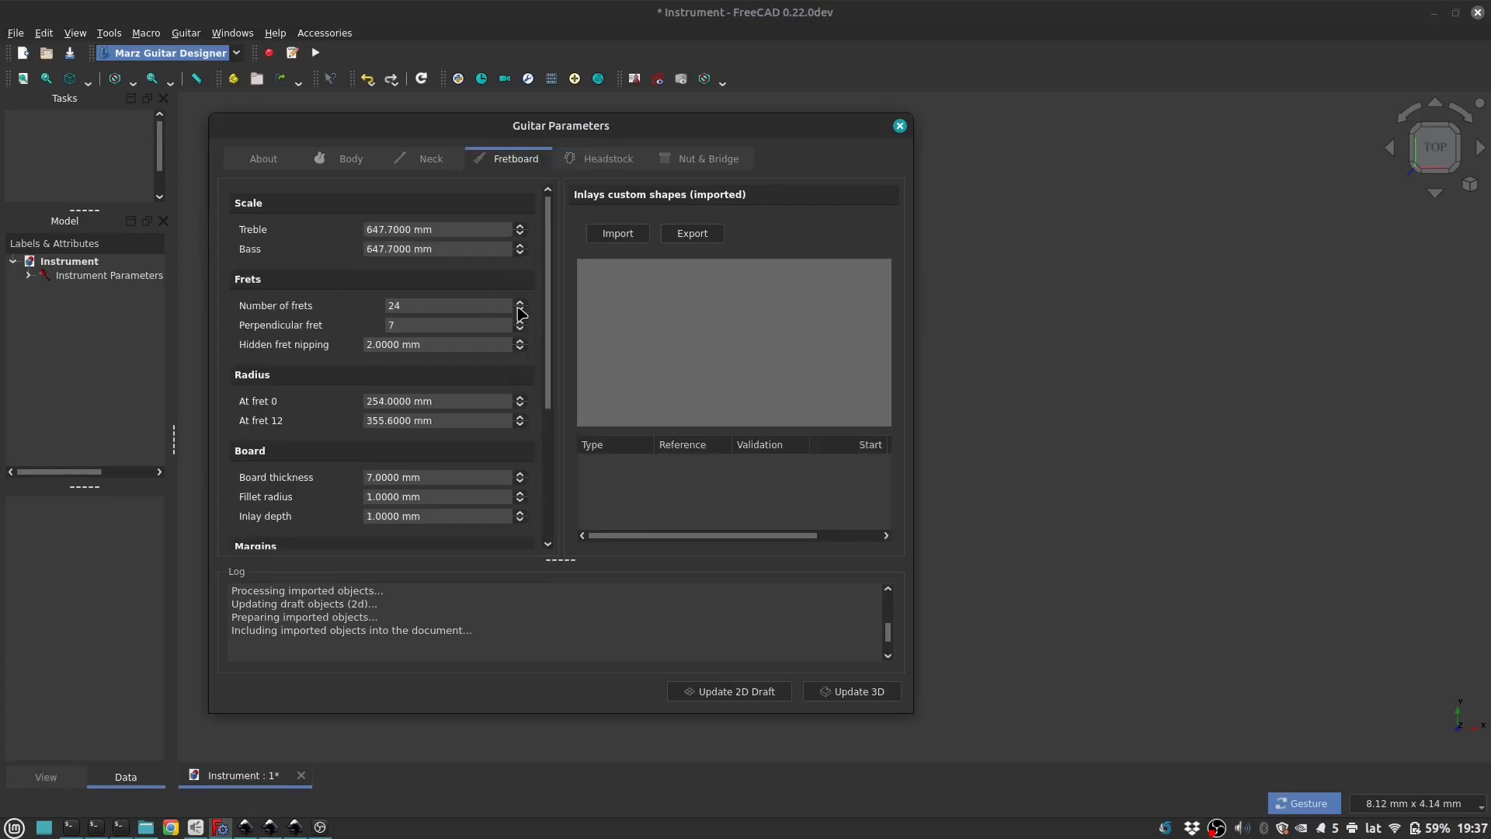
click(618, 233)
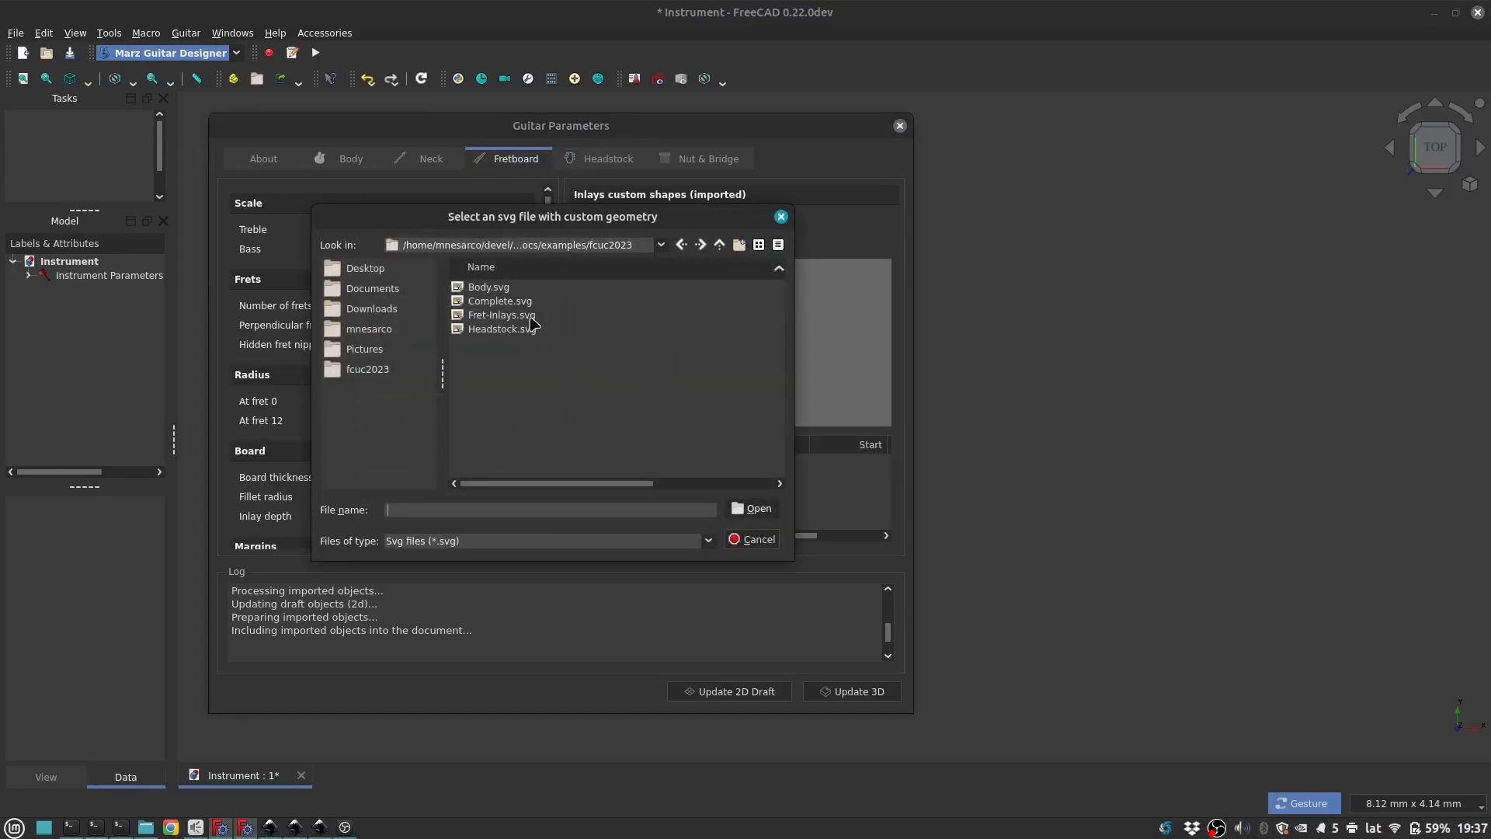
click(533, 317)
click(737, 511)
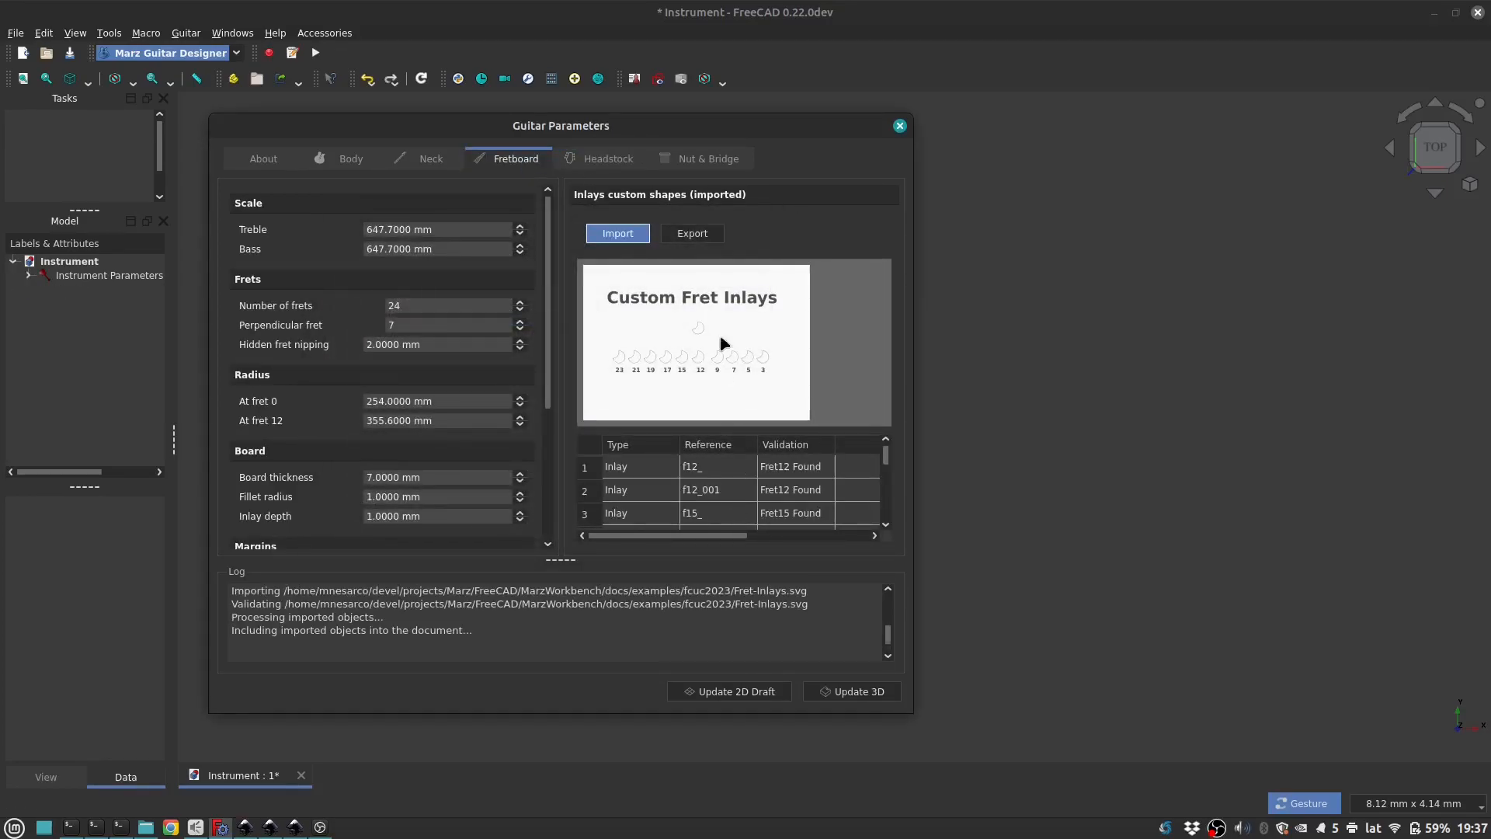
scroll(766, 491, down, 3)
scroll(766, 491, up, 3)
Step: Set the neck profile to D Classic in the neck parameters
click(346, 158)
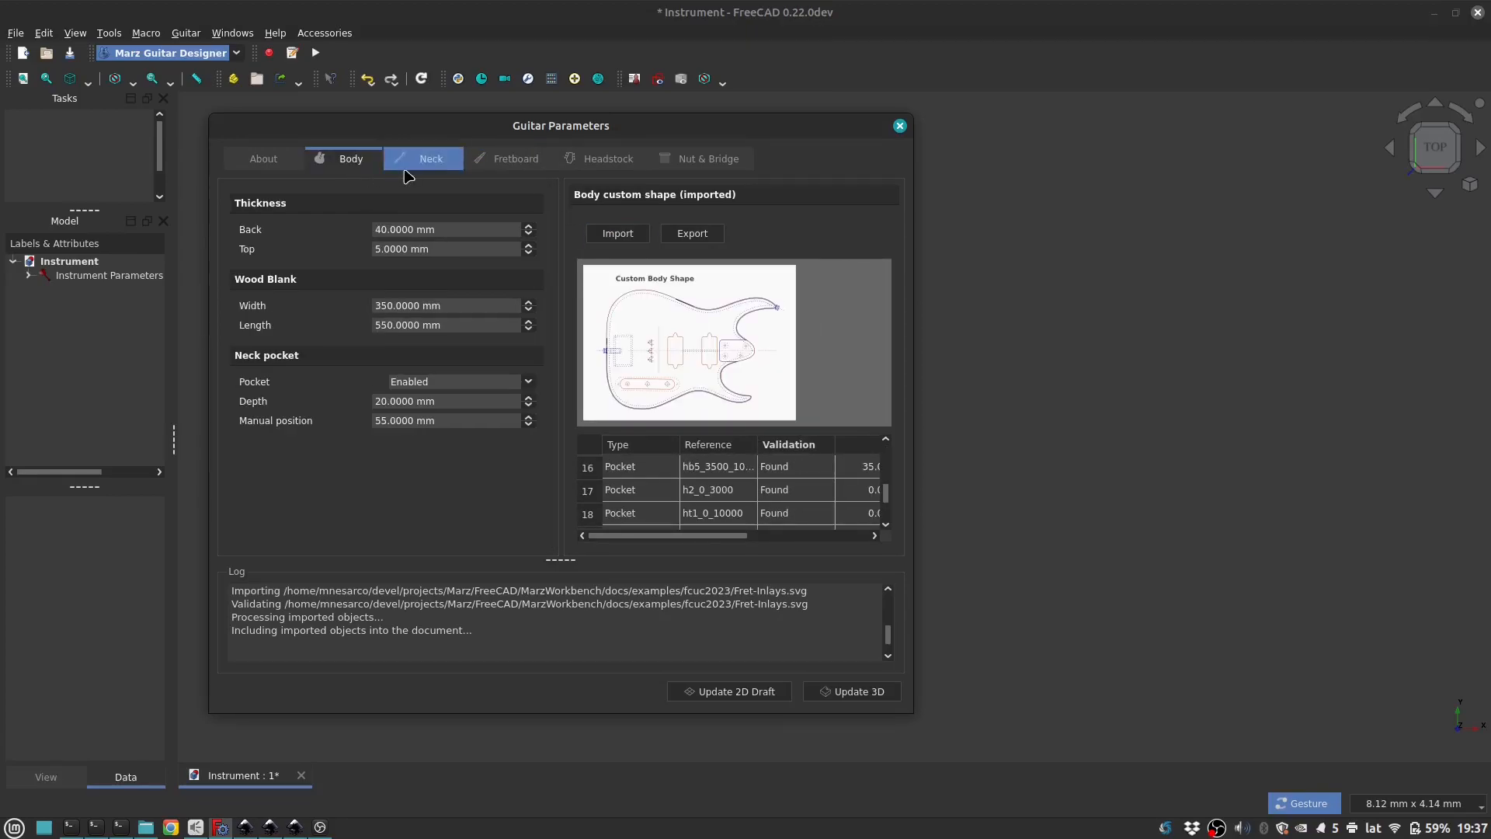
click(426, 158)
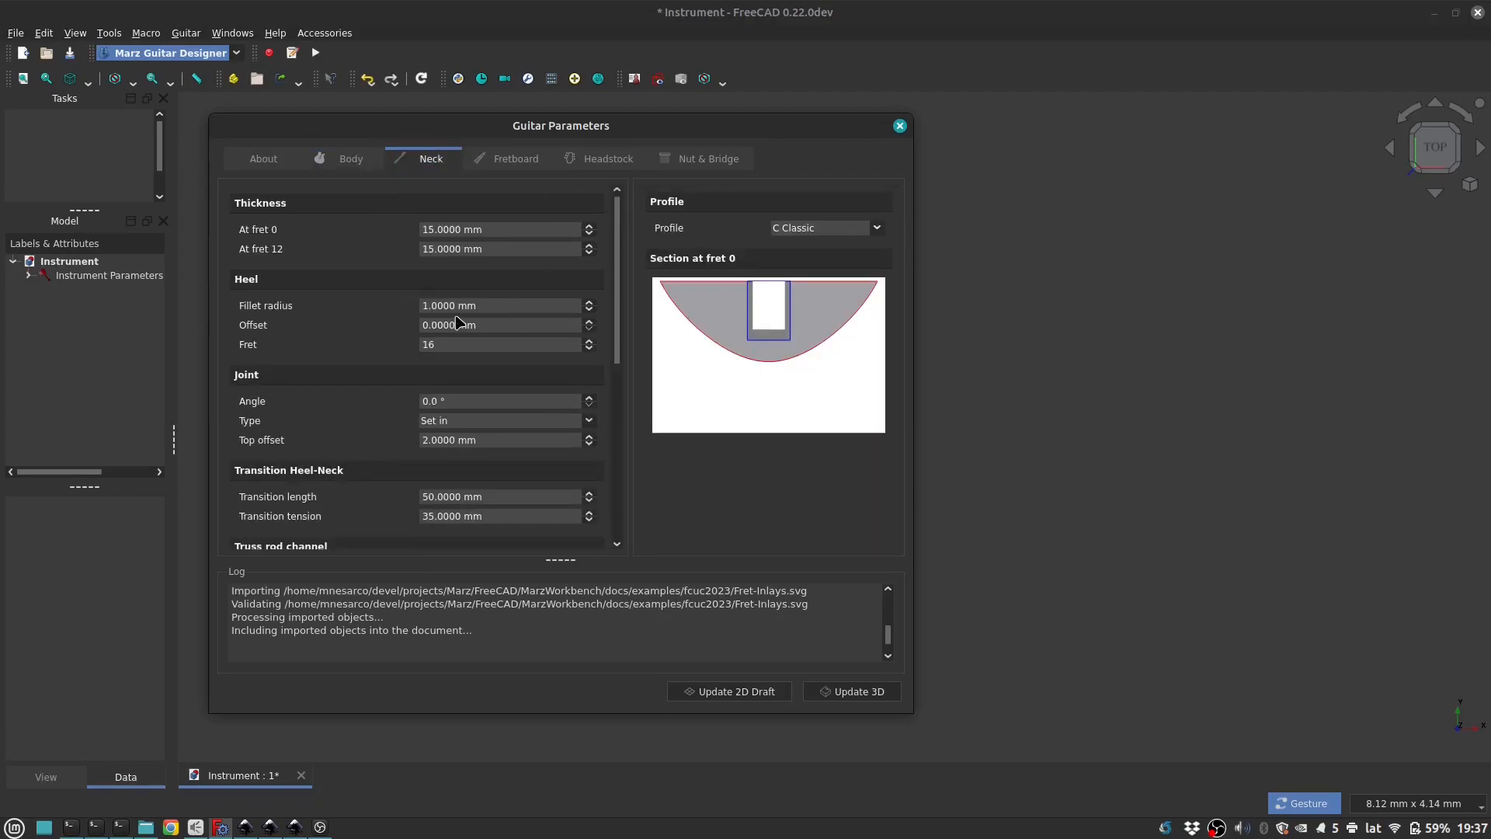
click(506, 249)
click(803, 236)
click(804, 260)
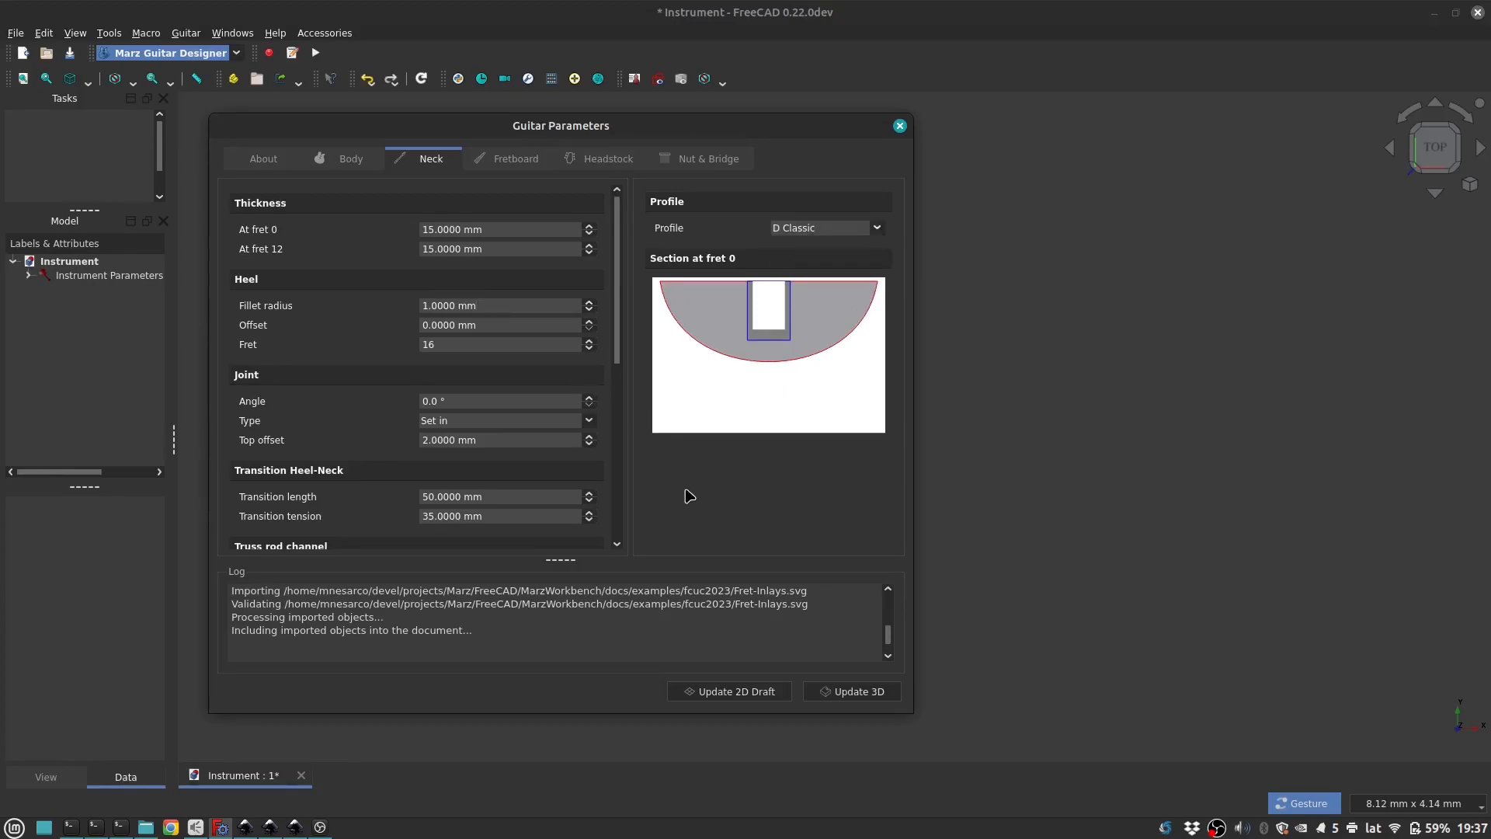
Step: Update the 2D draft and inspect the complete guitar outline in the 3D view
click(779, 691)
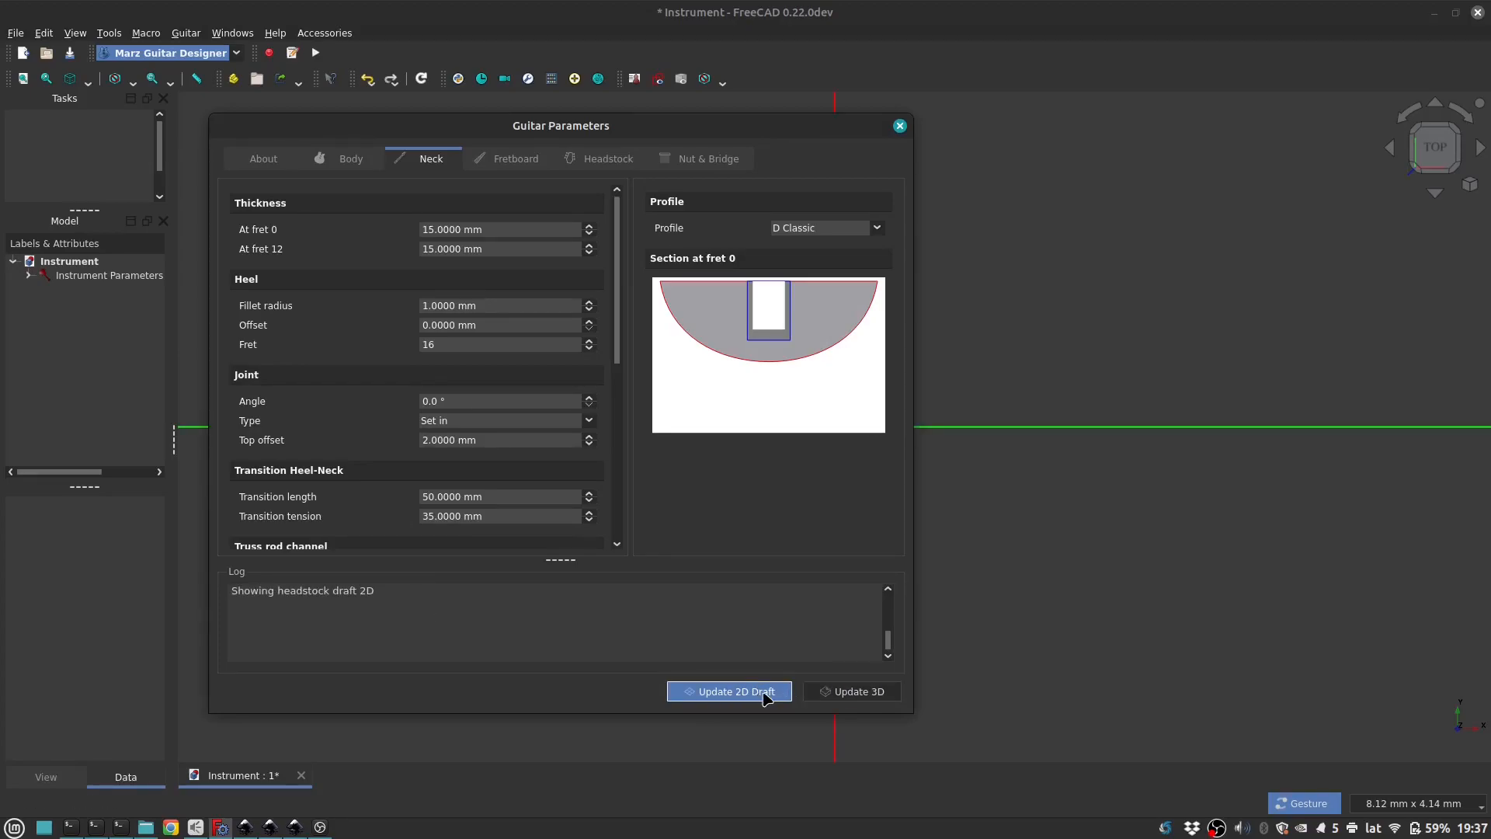
click(973, 372)
scroll(973, 372, down, 5)
scroll(972, 373, down, 15)
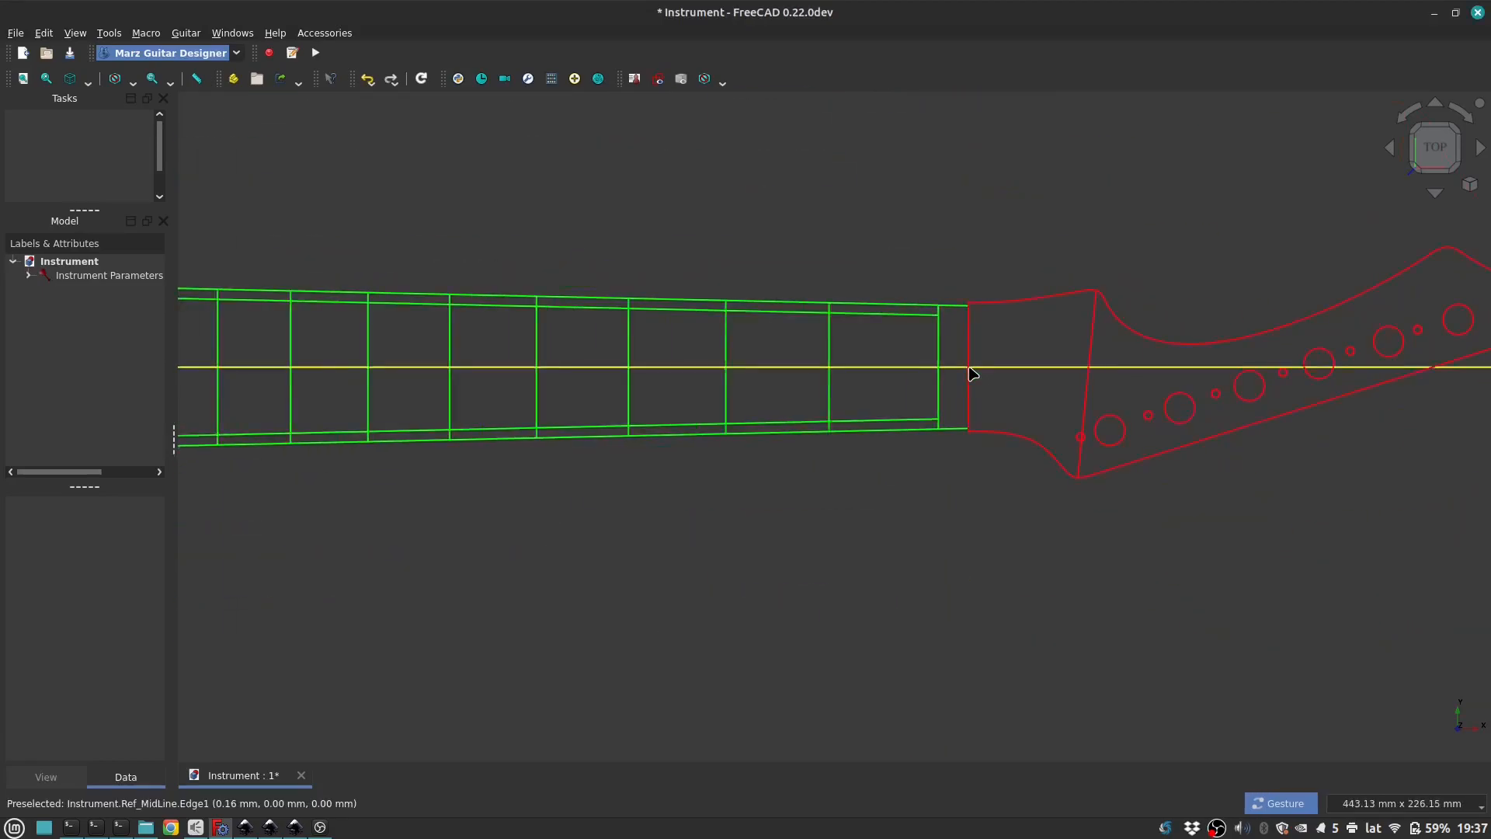
drag(727, 497, 846, 368)
drag(1085, 386, 913, 443)
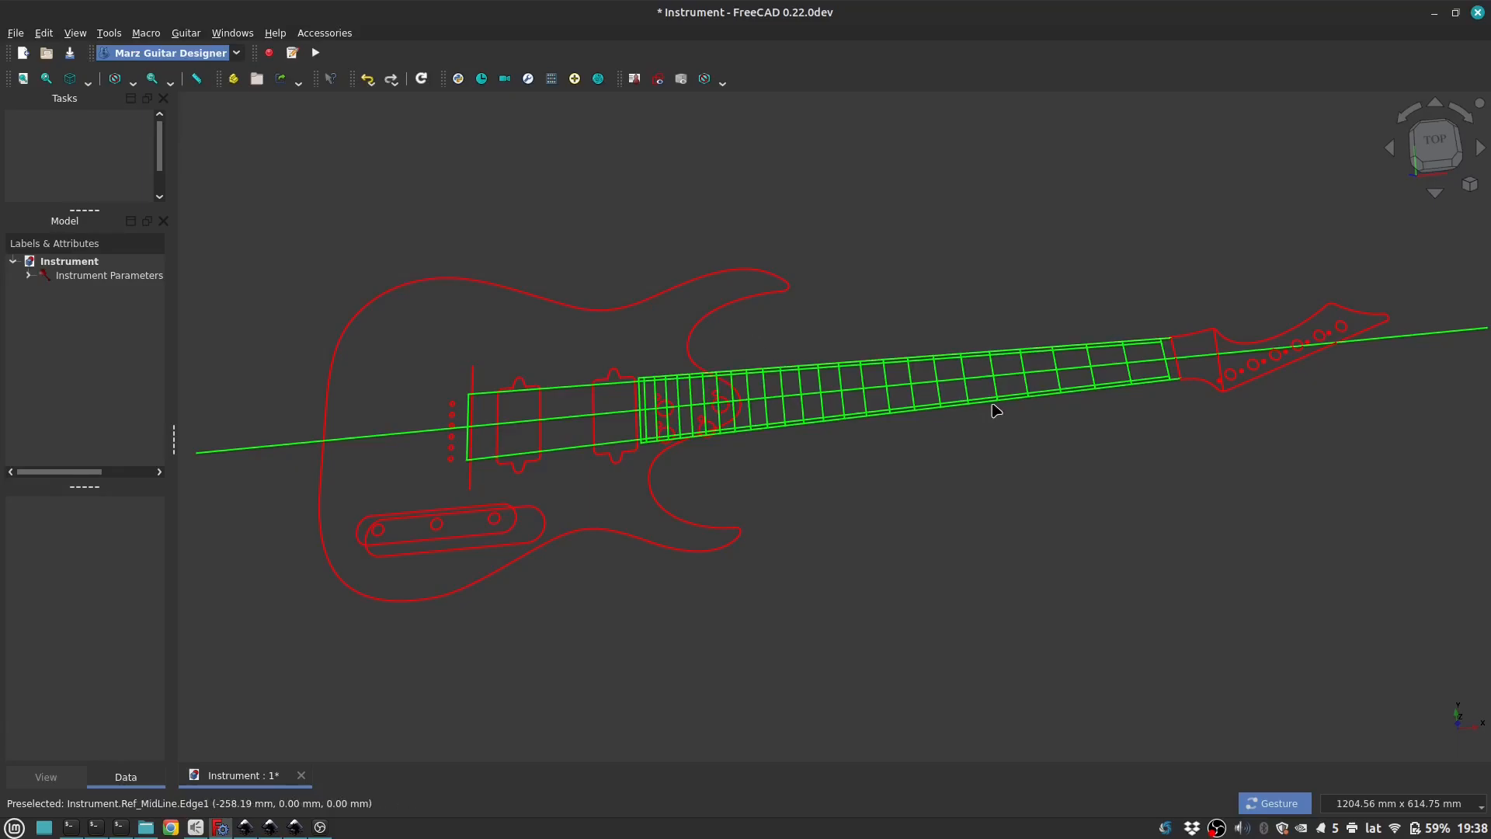
Step: Set the fretboard's bass scale length to 700 mm, update the 2D draft and view the resulting frets
double_click(1009, 364)
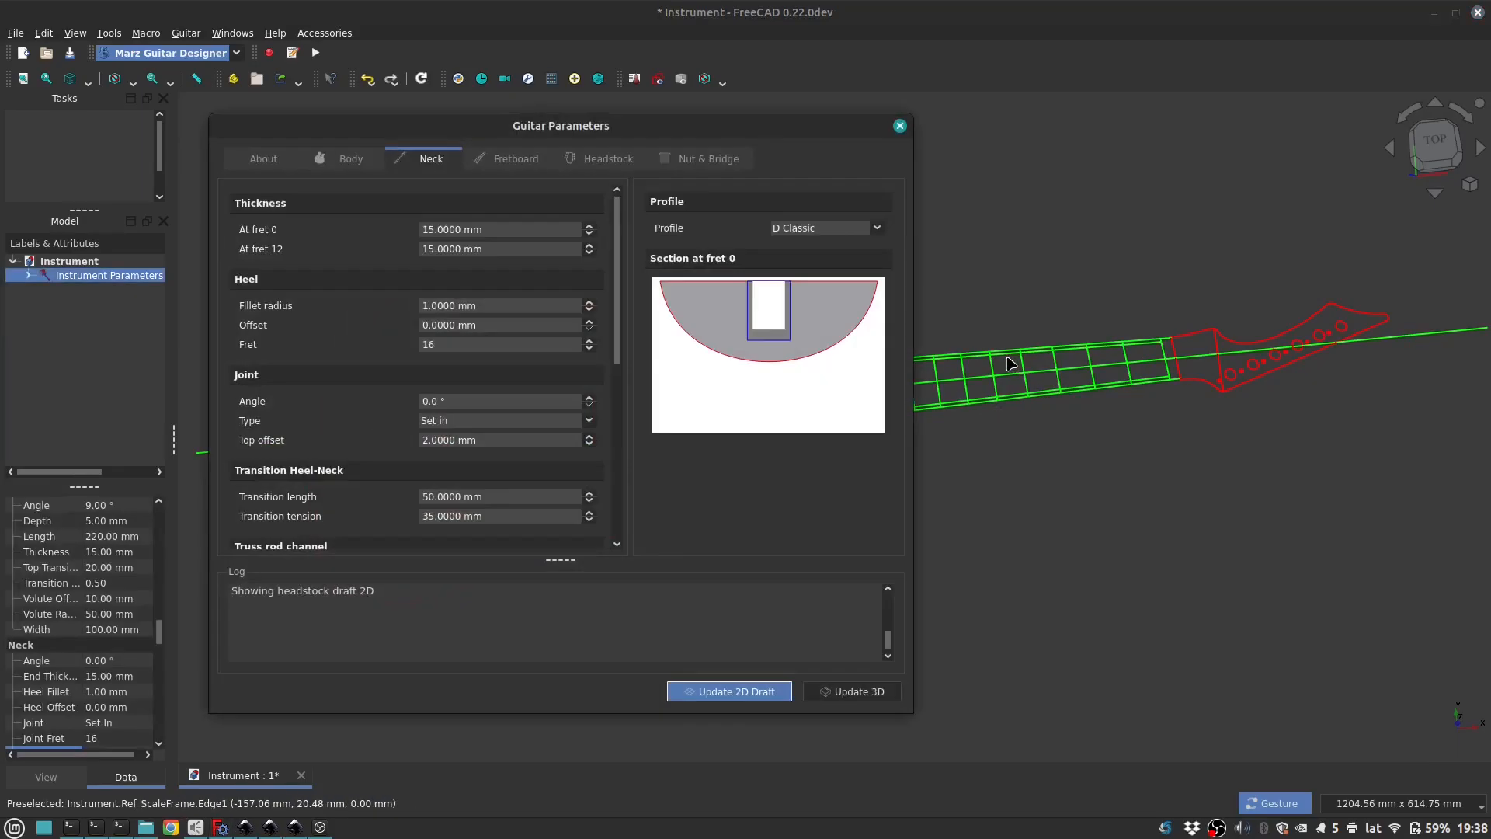
click(518, 159)
drag(470, 249, 301, 248)
text(700)
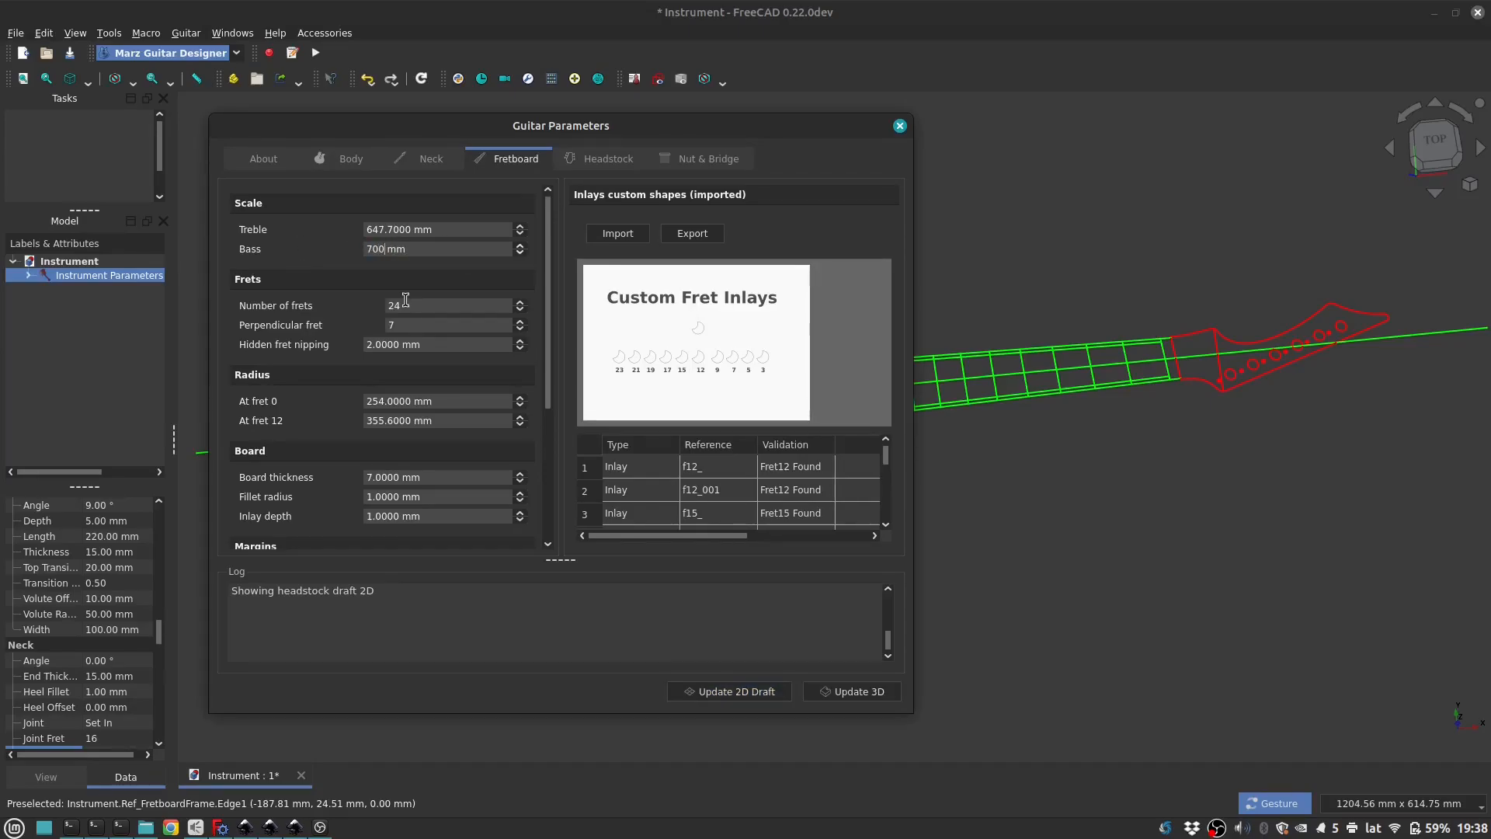
click(761, 692)
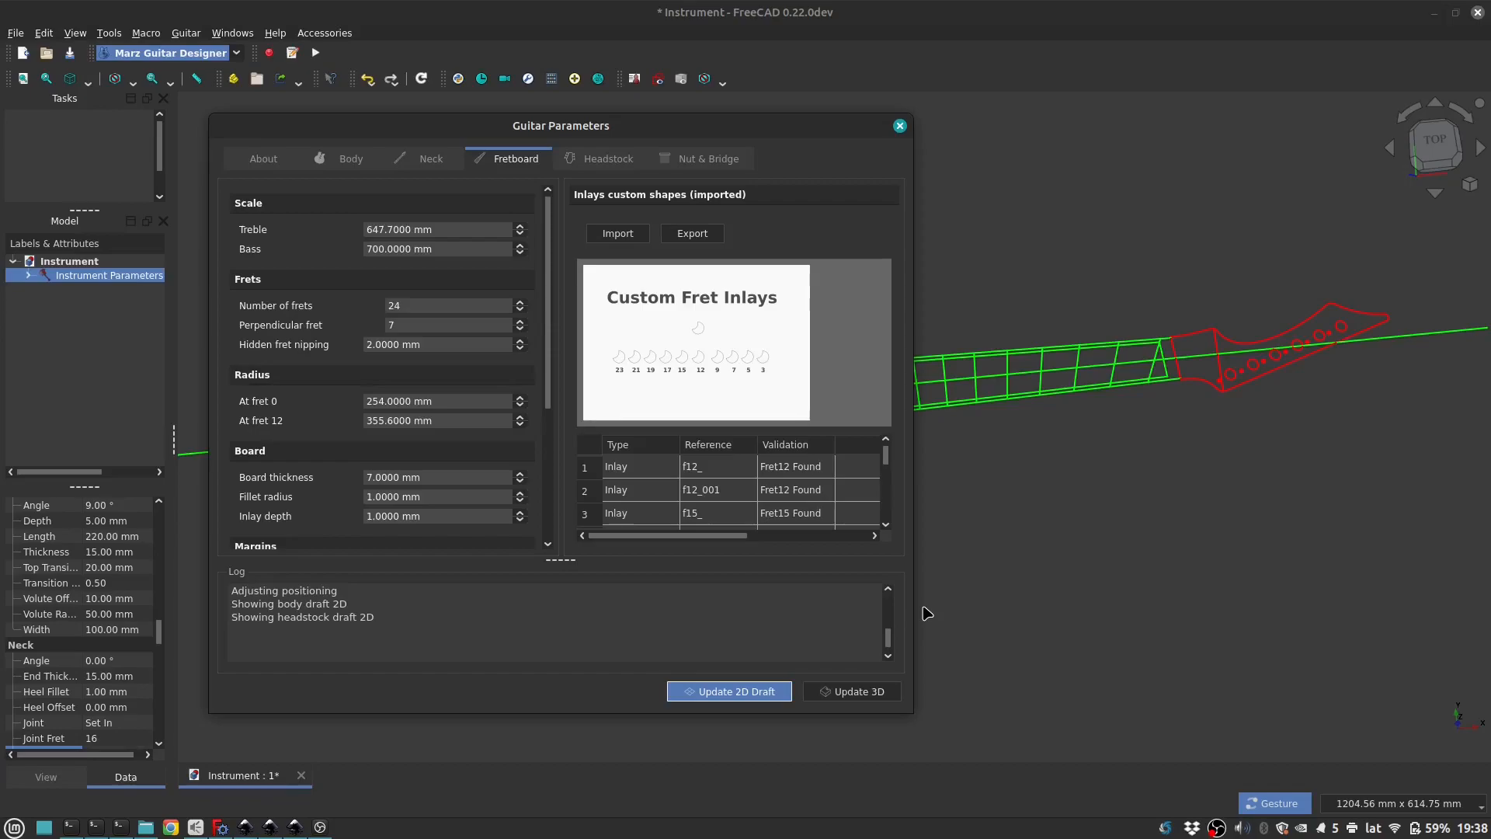
key(Escape)
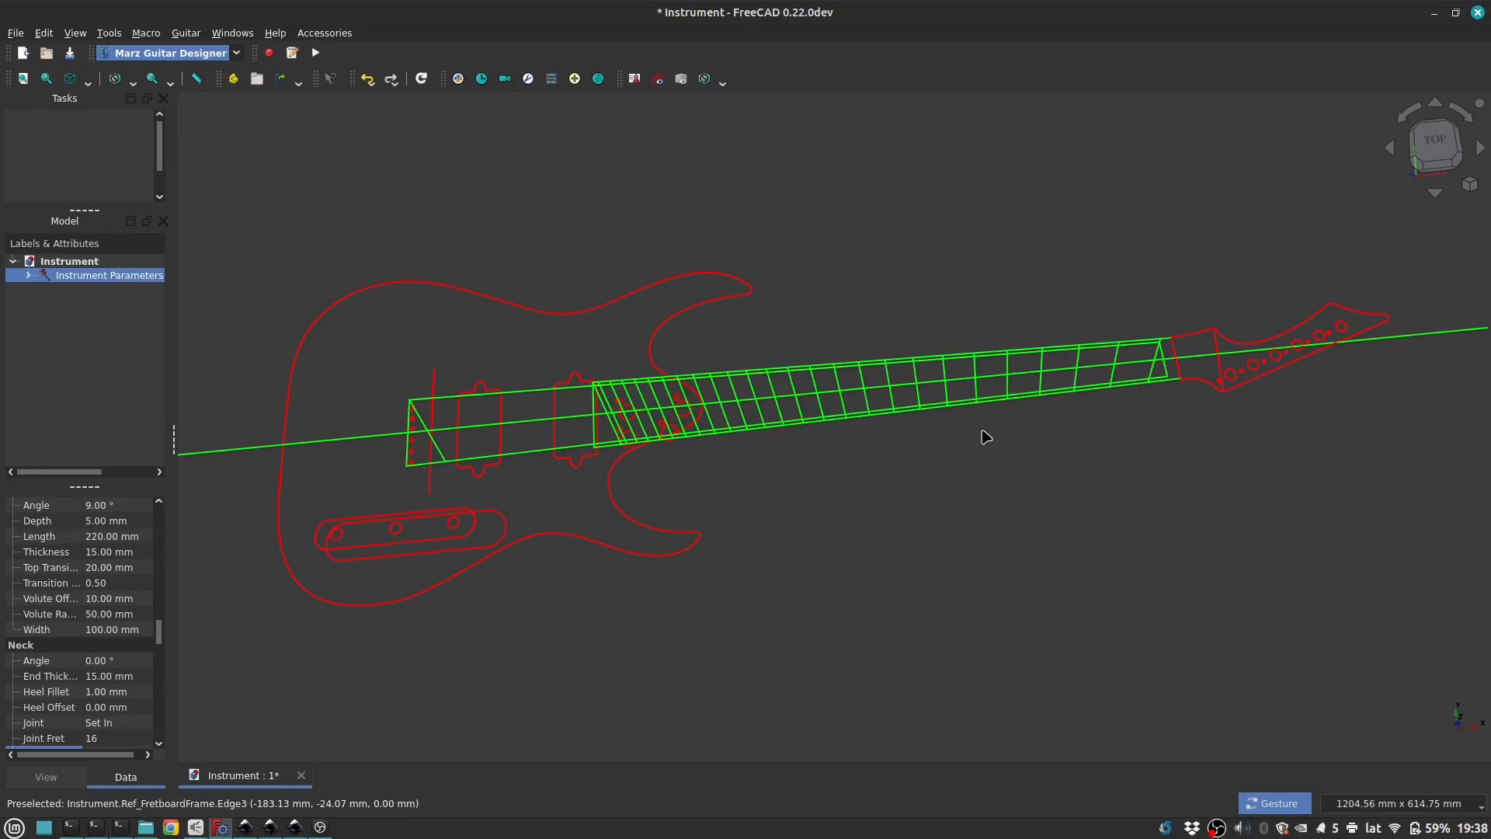
Step: Set the fretboard's bass scale length to 647.7 mm, matching the treble scale
key(Return)
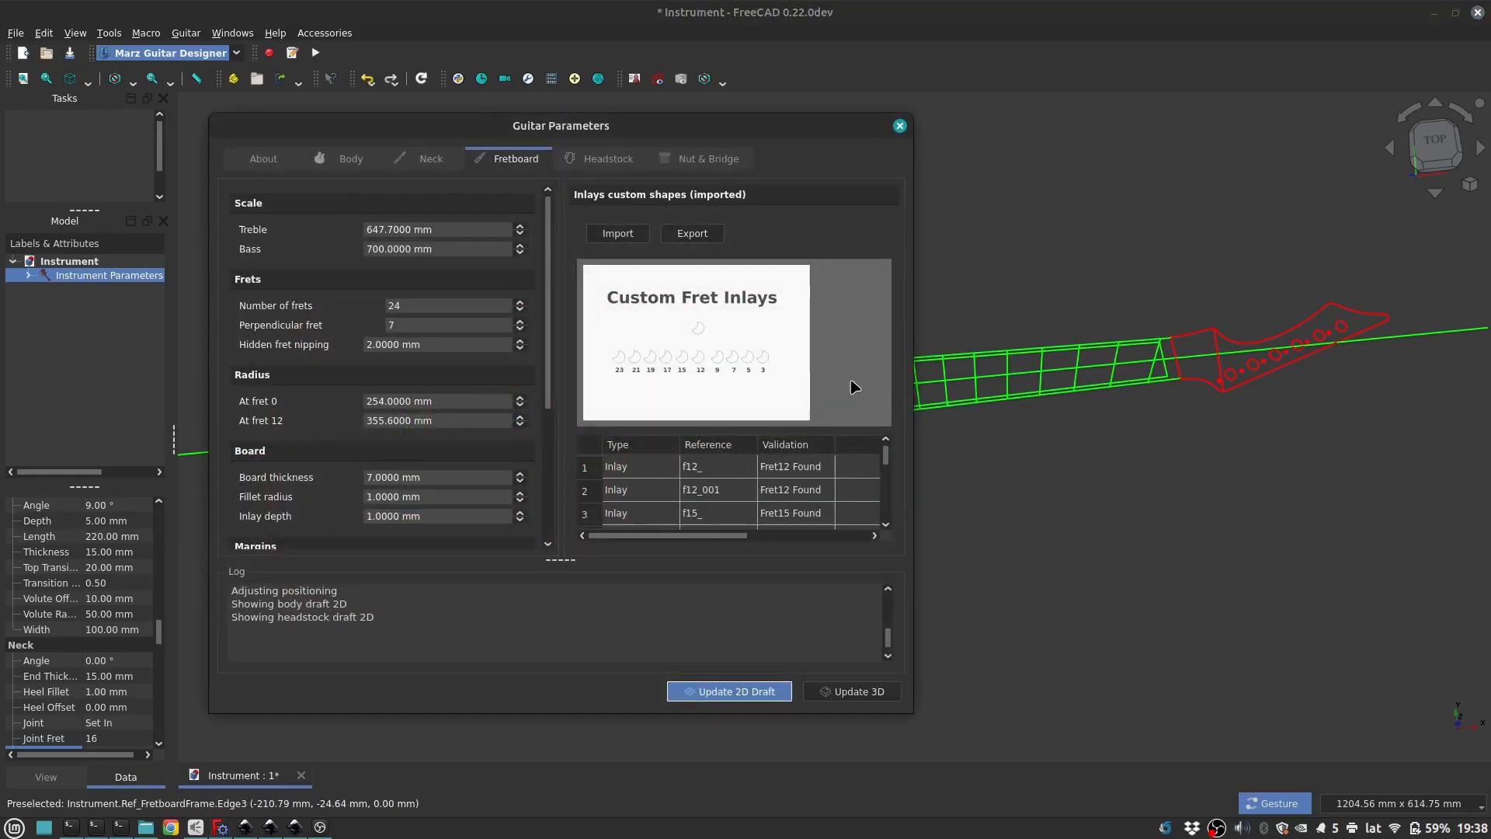
drag(448, 251, 303, 252)
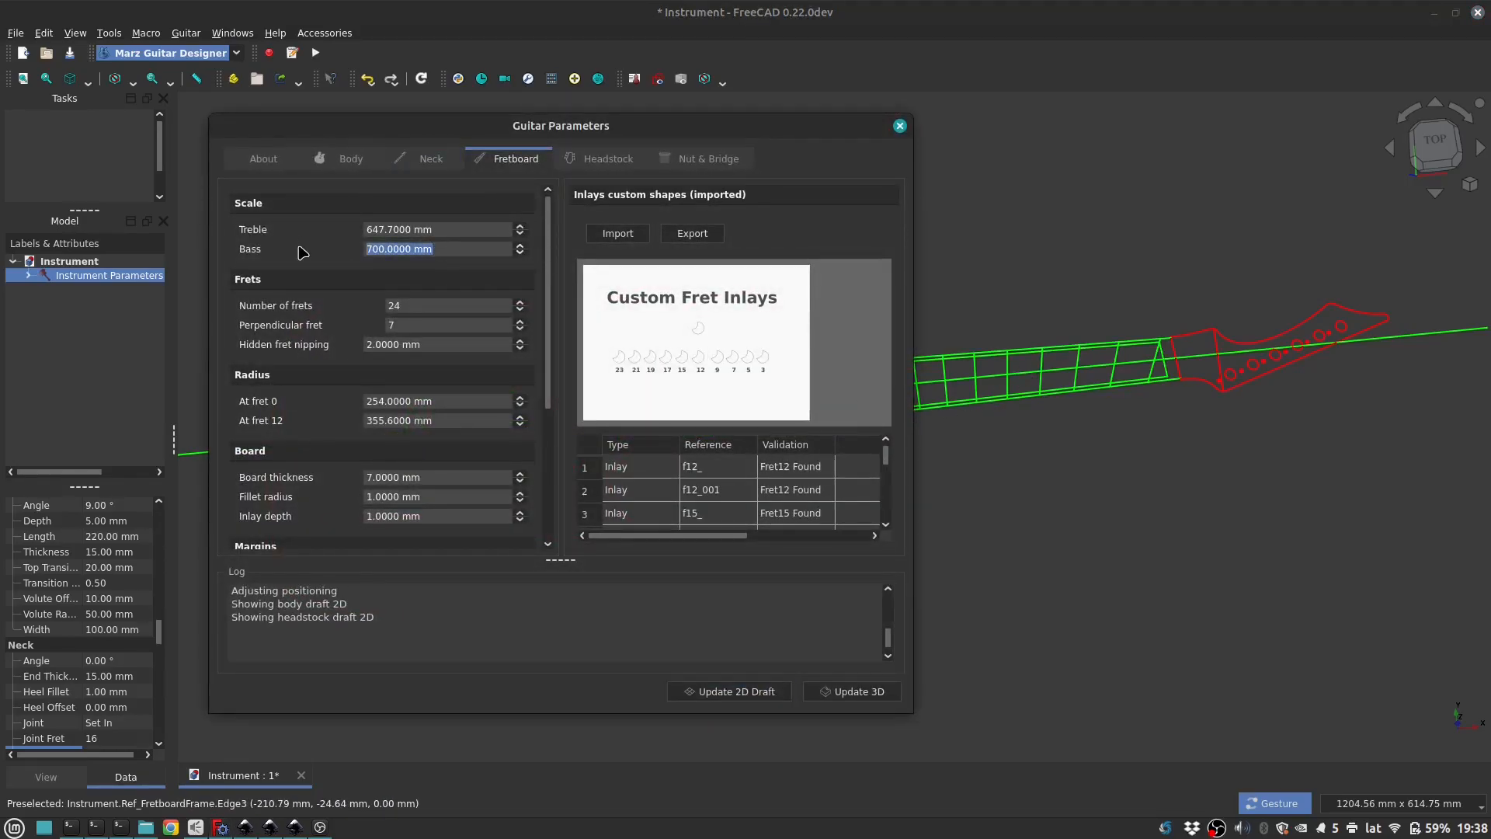
text(647.7)
key(Tab)
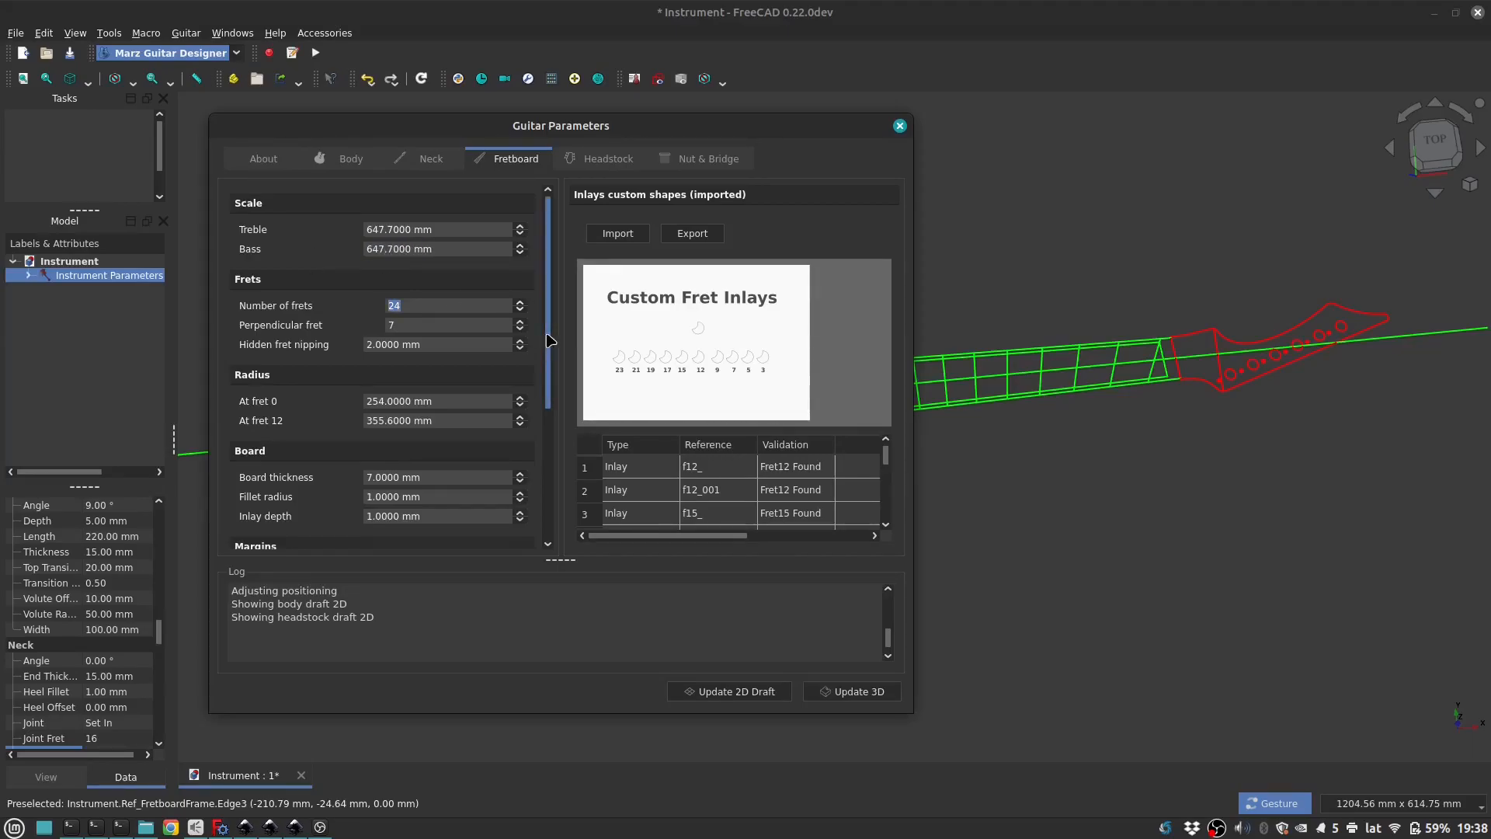
Step: Set the number of frets to 22, update the 2D draft and close the guitar parameters
text(22)
key(Tab)
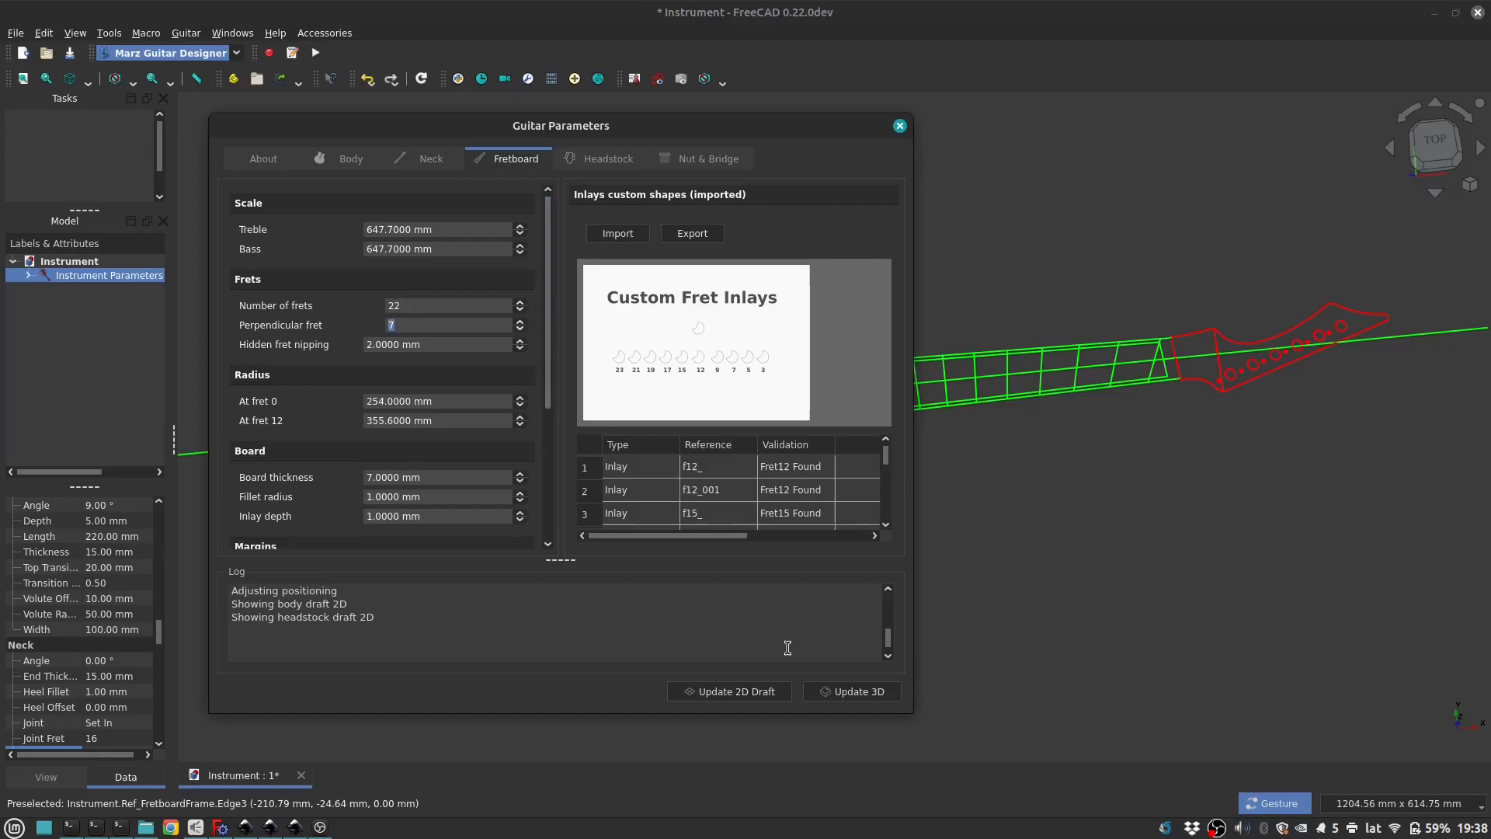
click(742, 693)
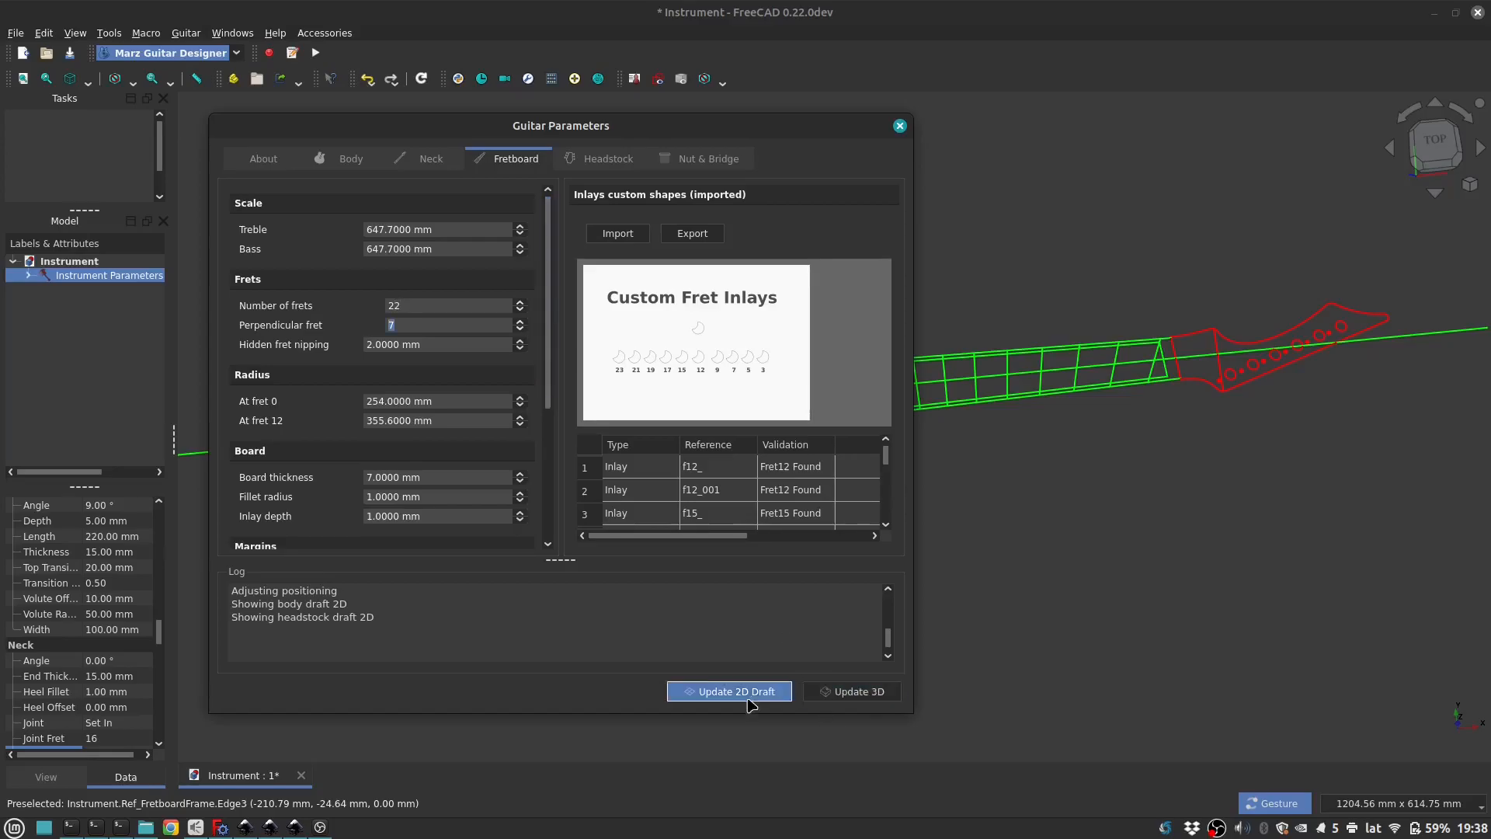
click(899, 126)
Step: Inspect the 2D draft at an angle, reopen the guitar parameters and generate the 3D guitar model
drag(691, 472, 739, 459)
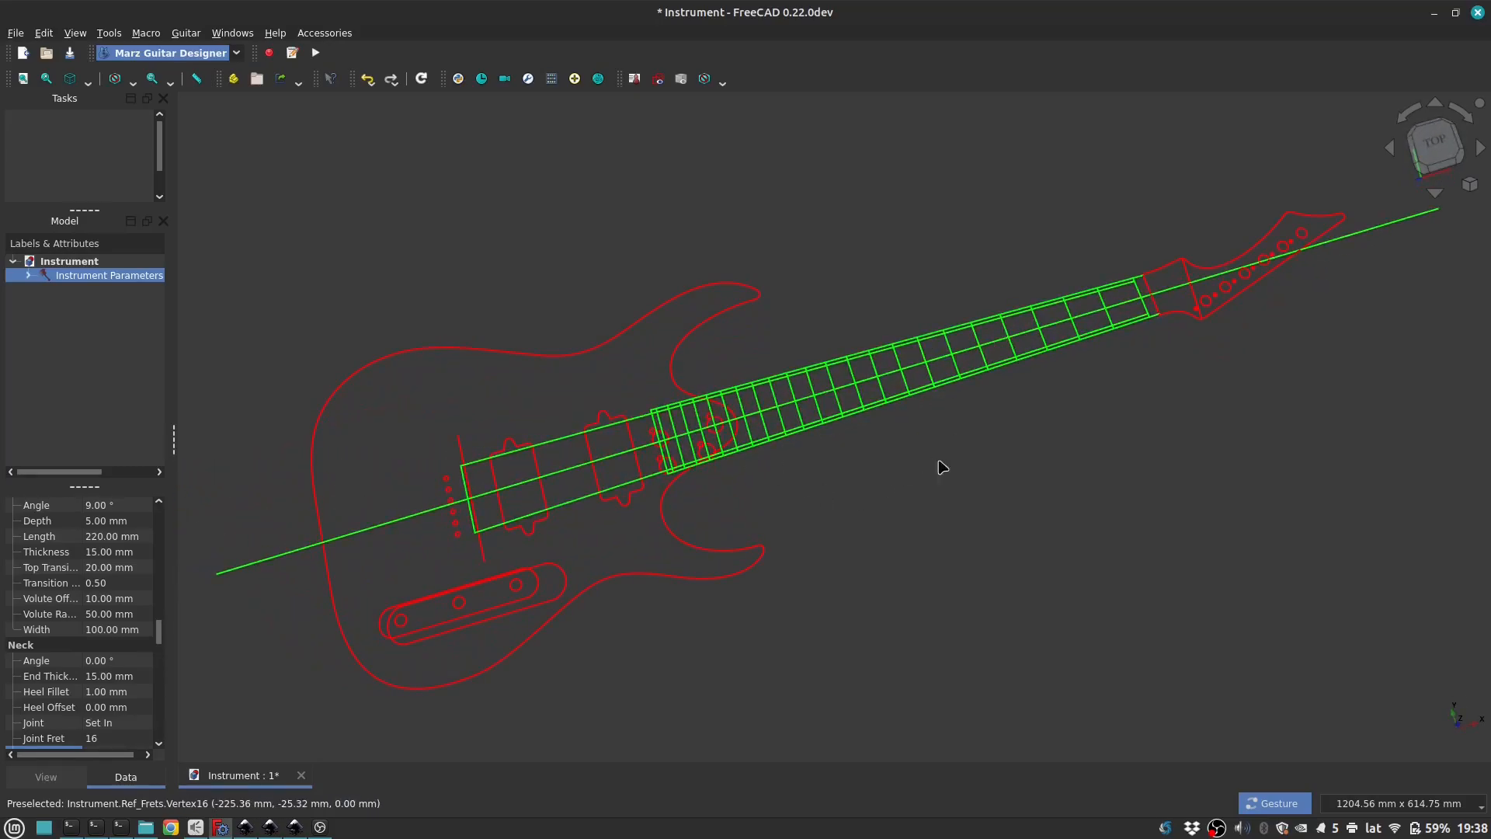
double_click(795, 312)
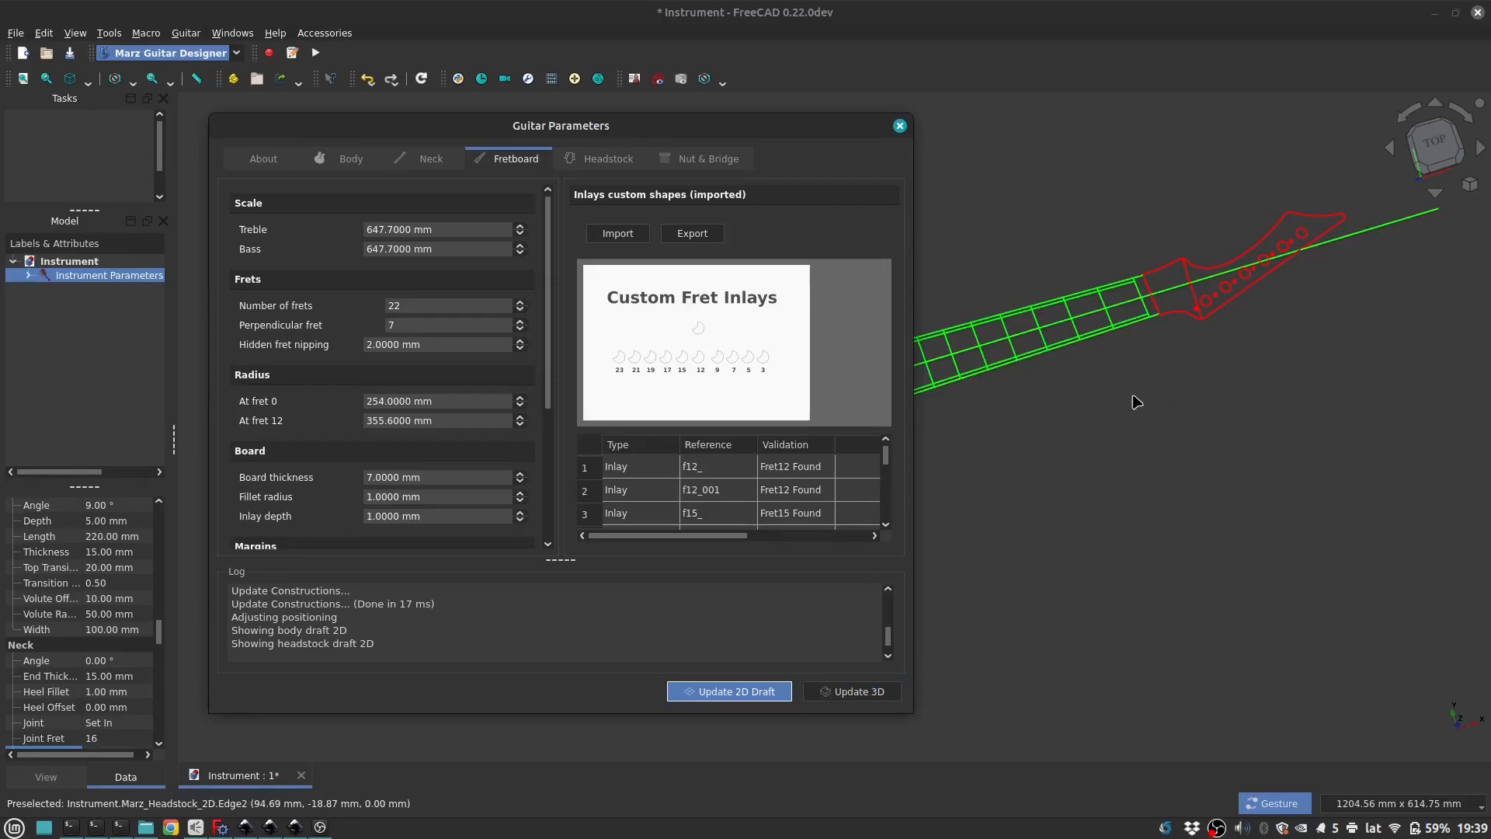
click(871, 693)
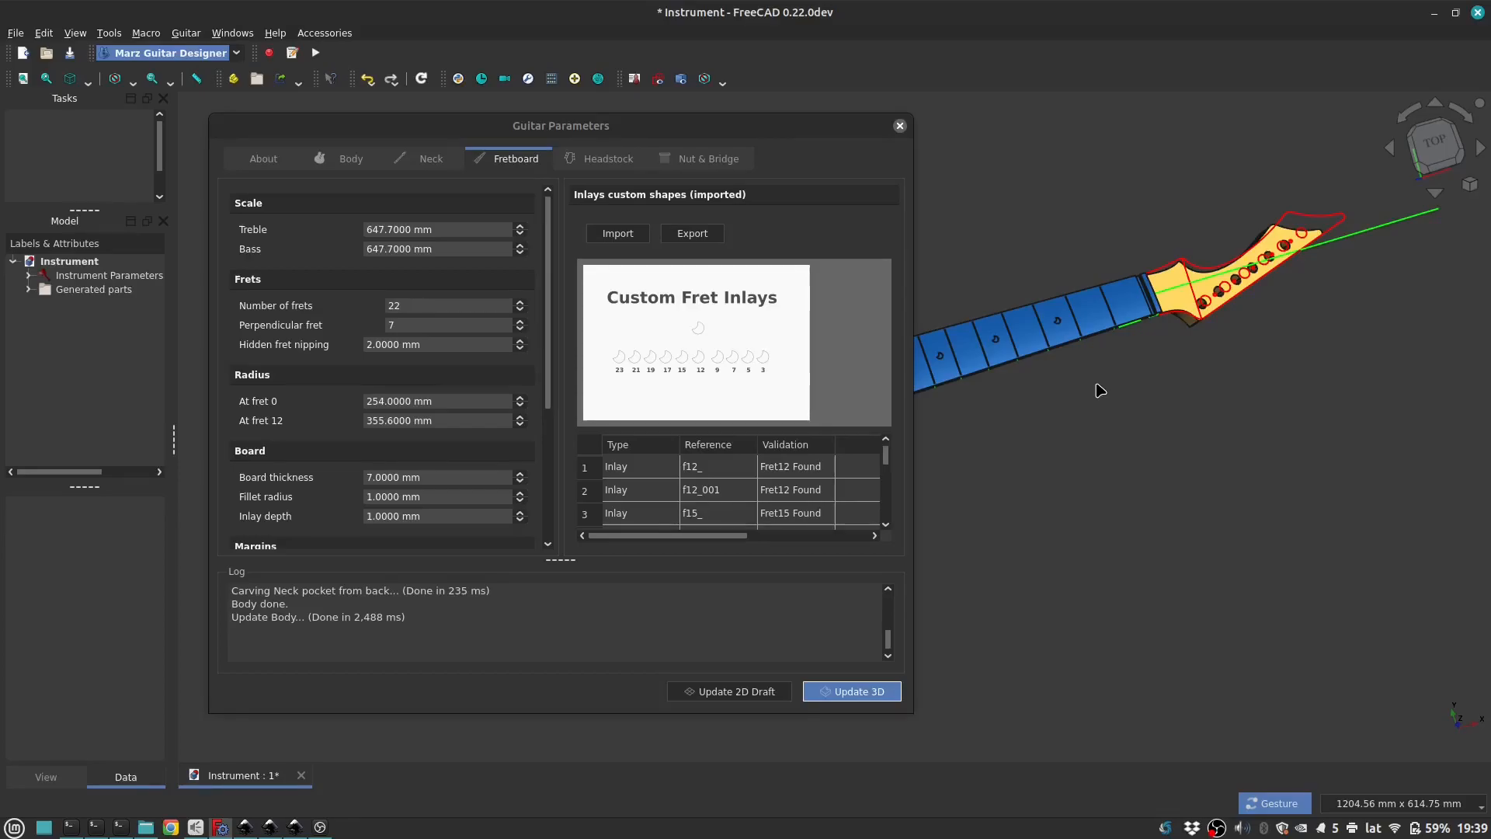
Step: Close the guitar parameters, hide the 2D draft and examine the generated neck and fretboard from the front
click(904, 375)
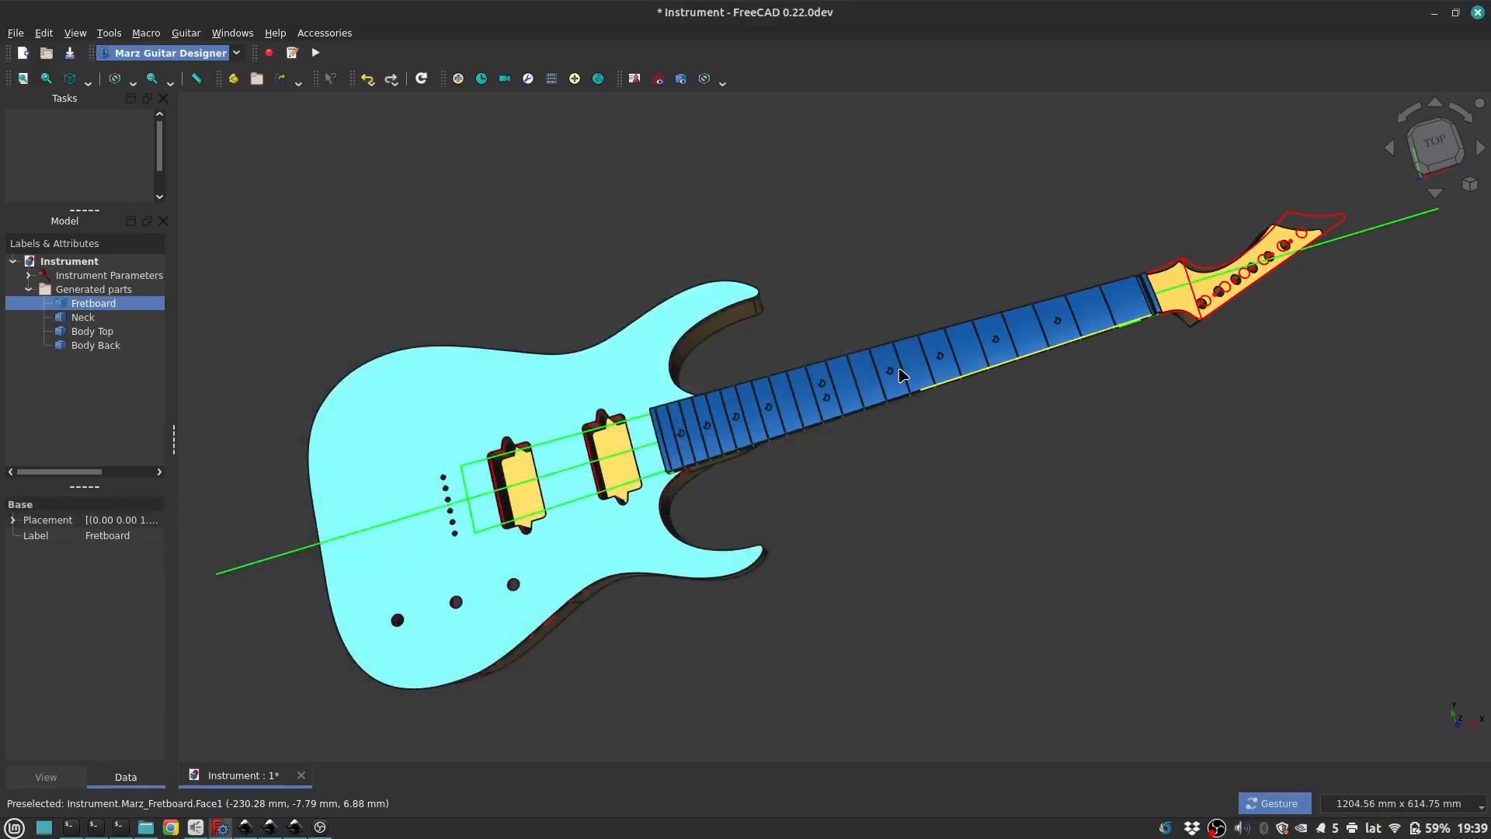
drag(956, 406, 853, 590)
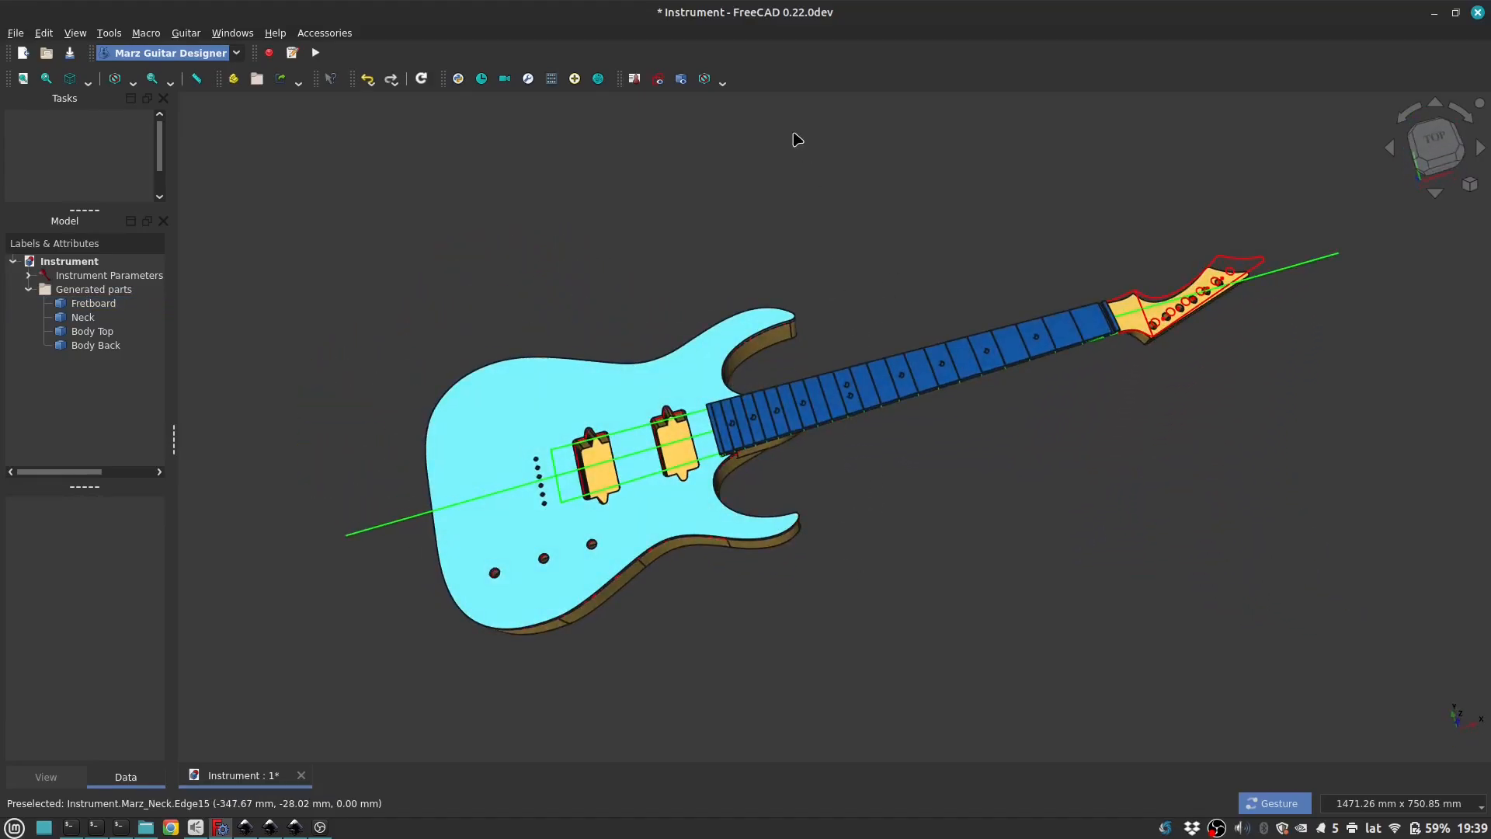
click(659, 79)
click(825, 400)
drag(1049, 523, 902, 496)
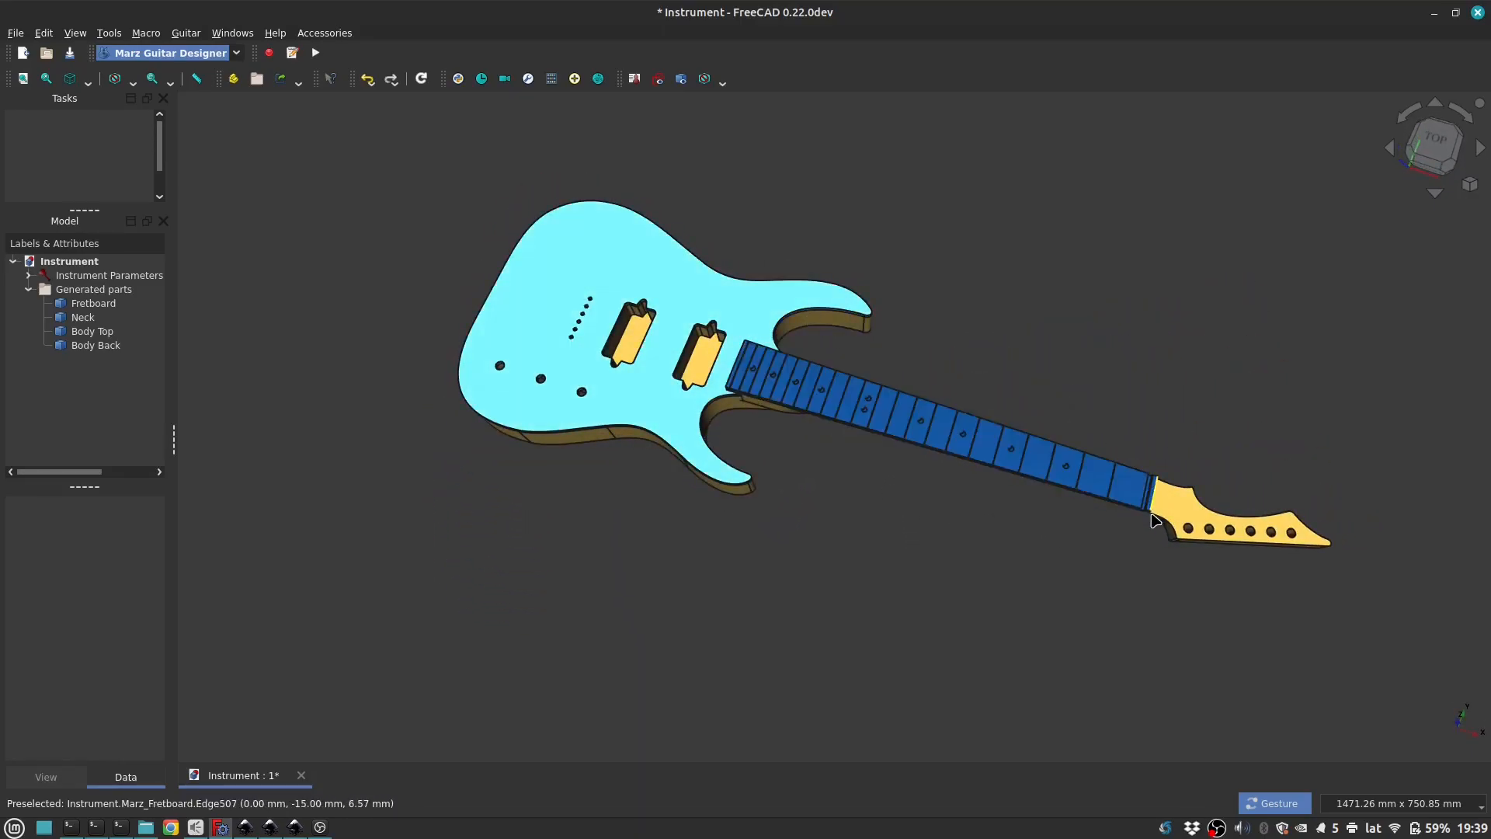
click(1201, 506)
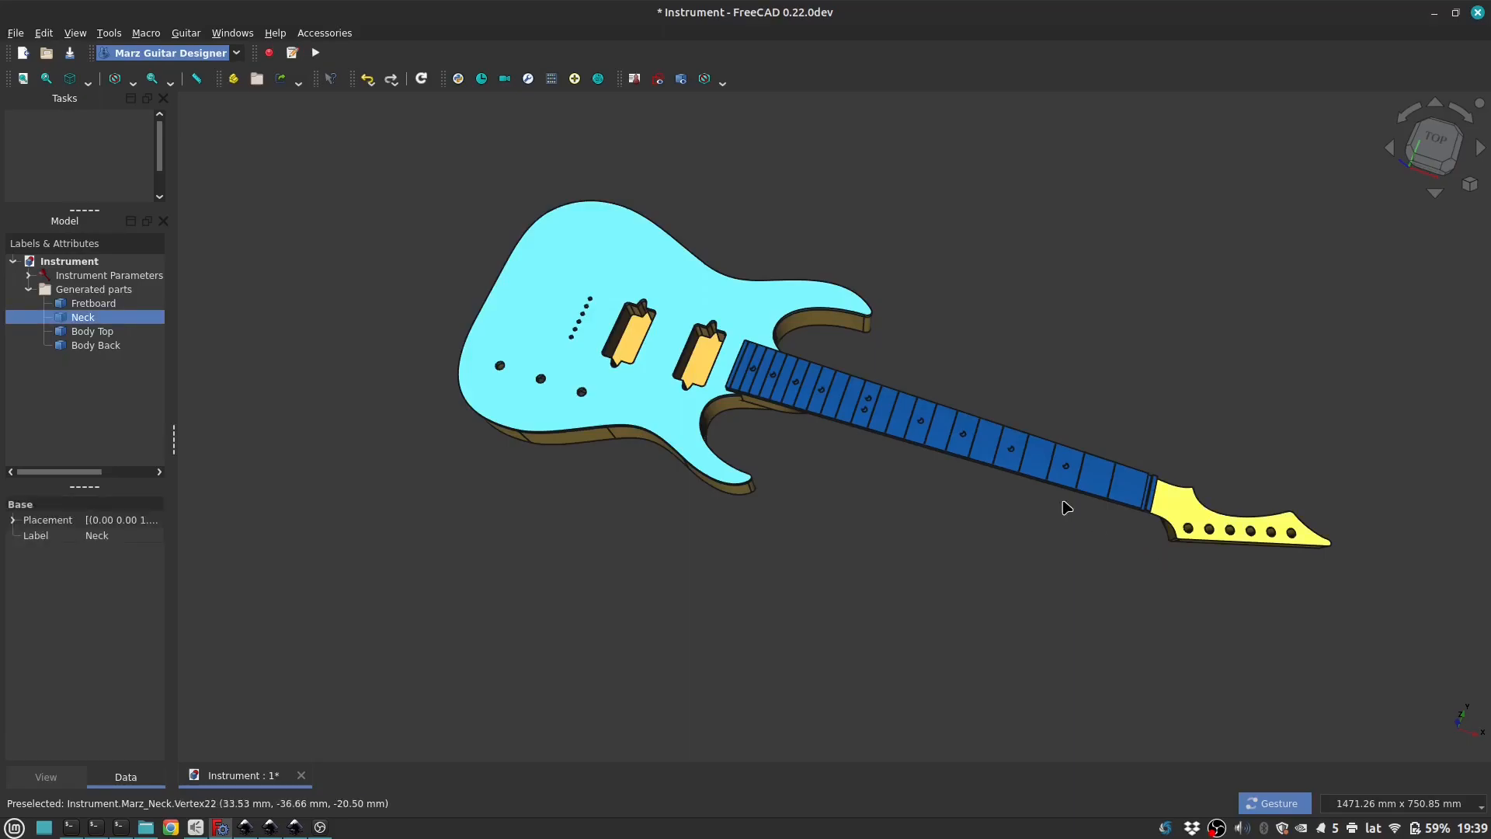
click(1030, 466)
Step: Inspect the back of the guitar around the neck heel and its transition into the neck
drag(896, 559, 922, 184)
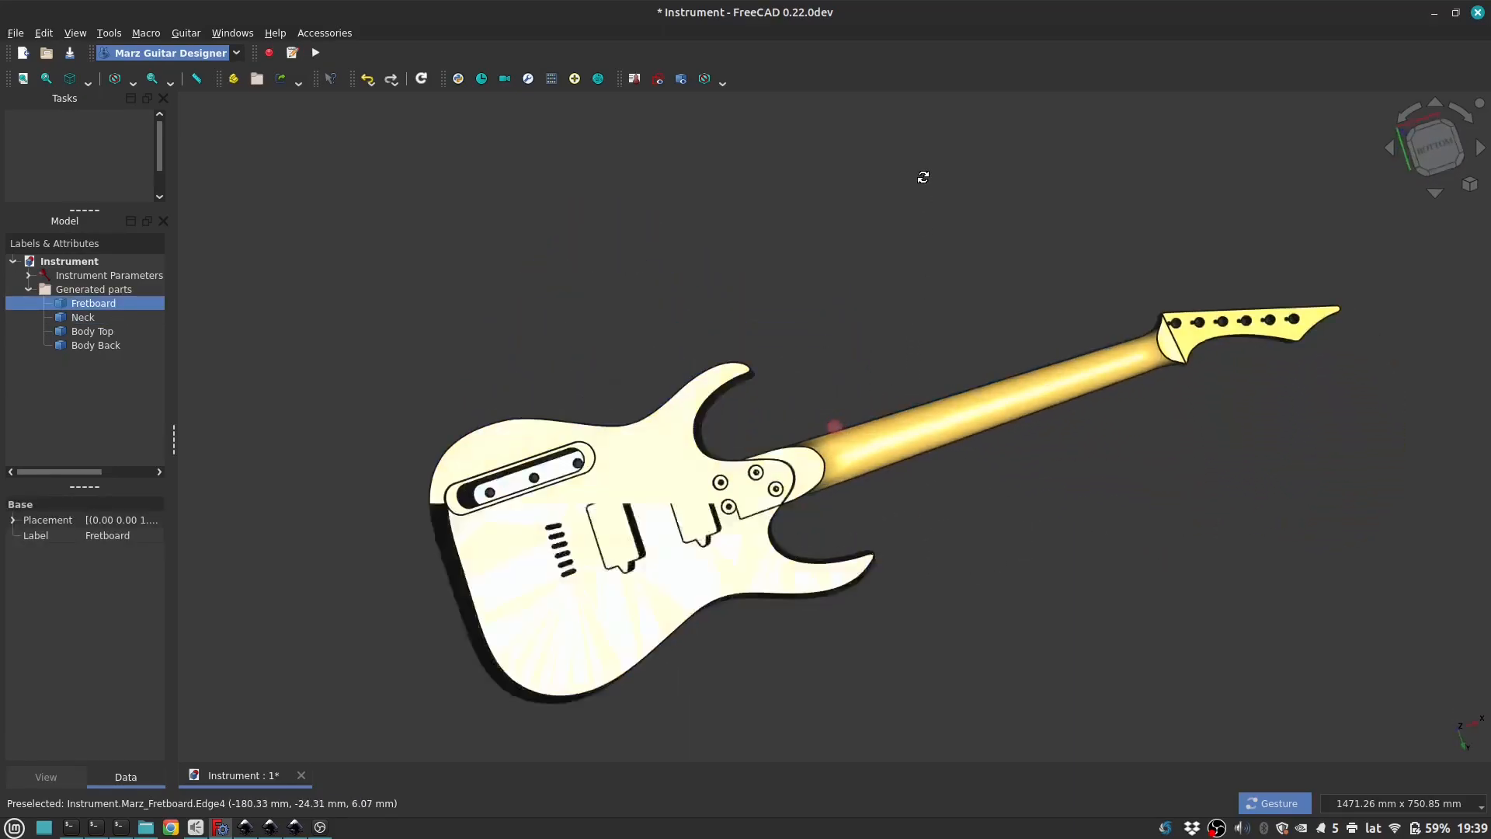
scroll(922, 472, up, 5)
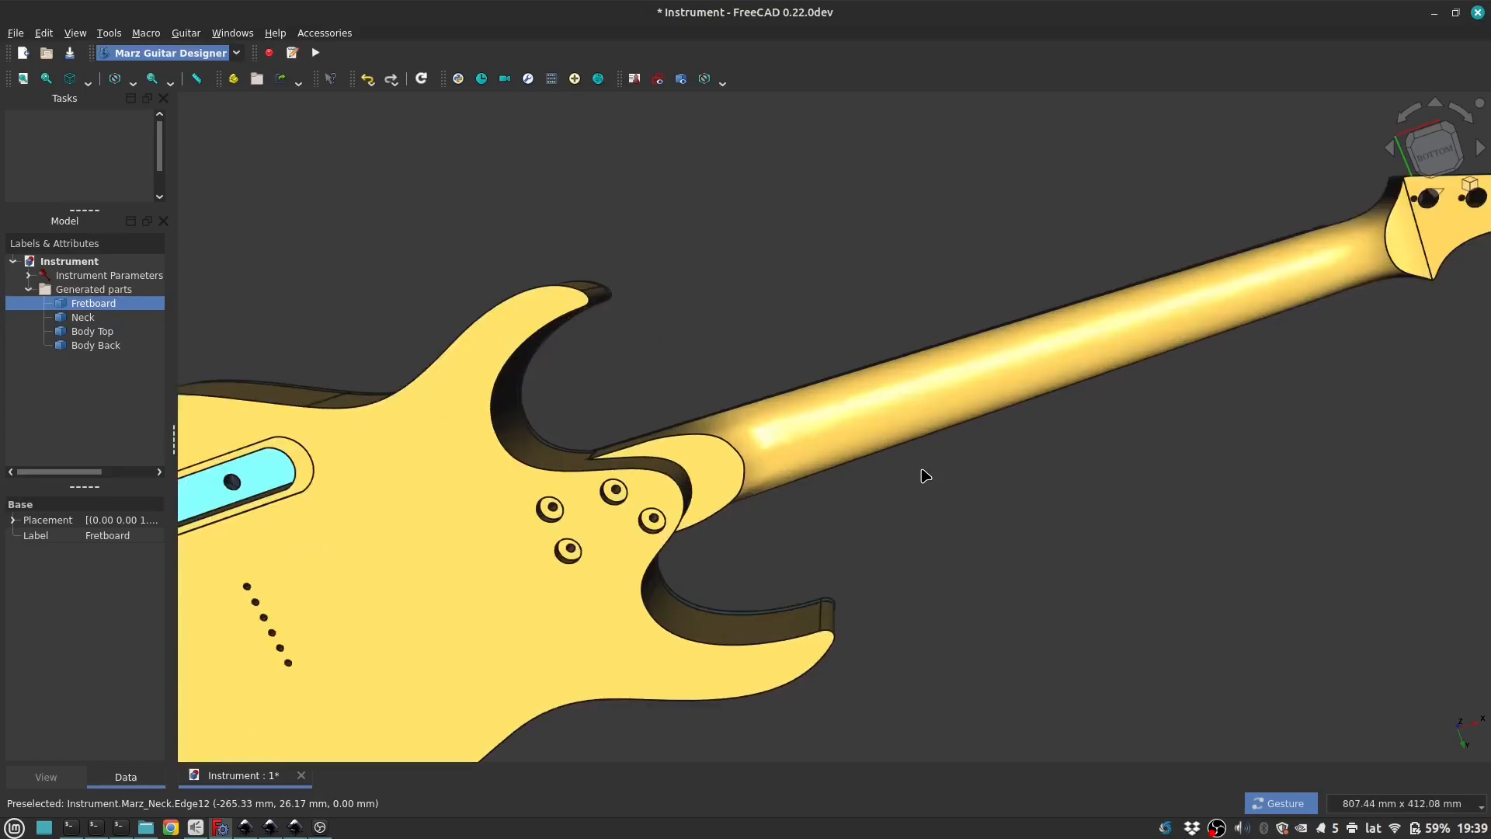
drag(916, 499, 876, 433)
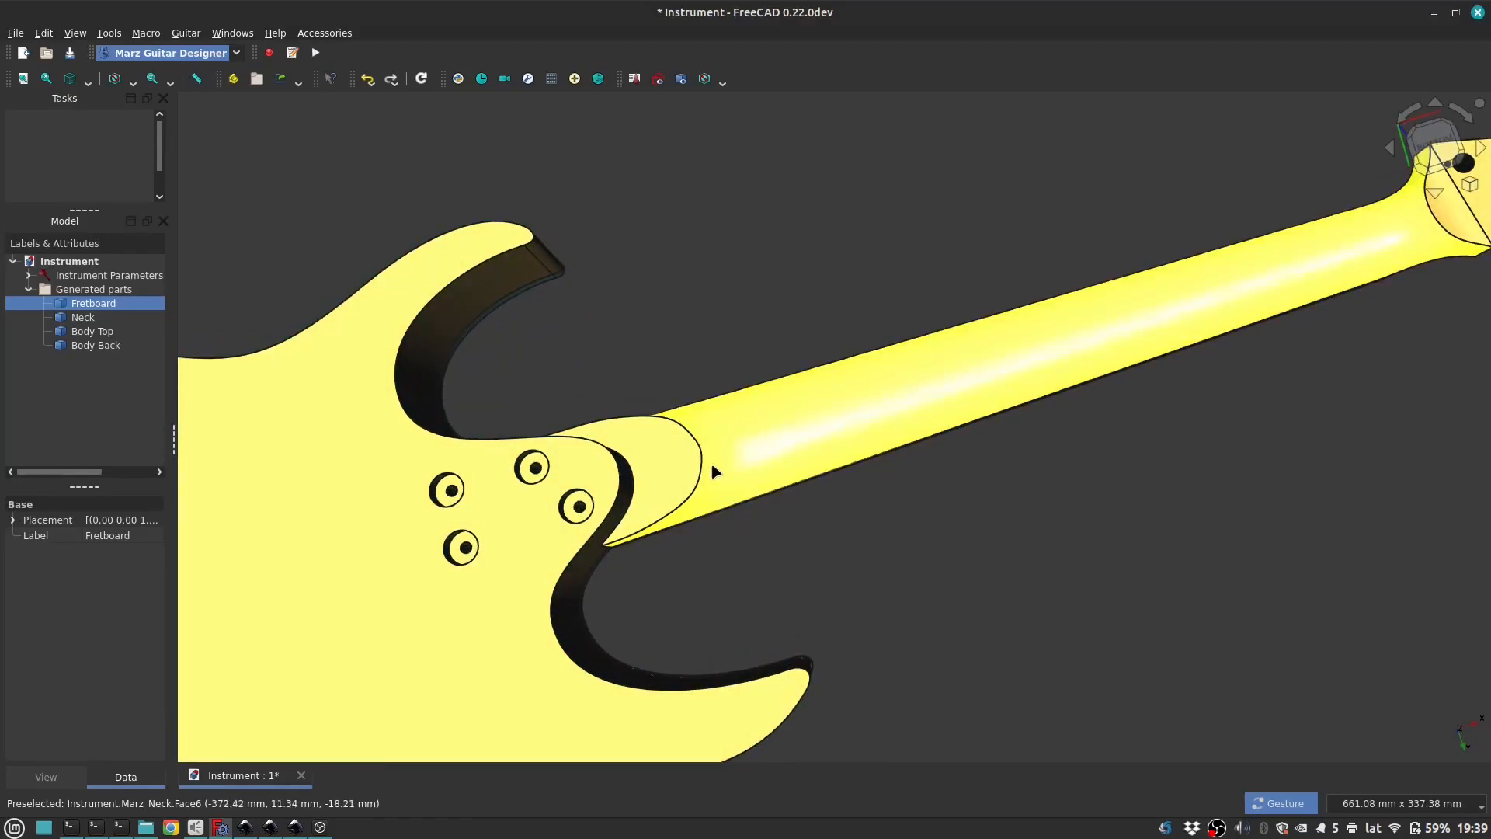
drag(788, 232, 745, 343)
scroll(749, 460, down, 3)
scroll(802, 366, up, 2)
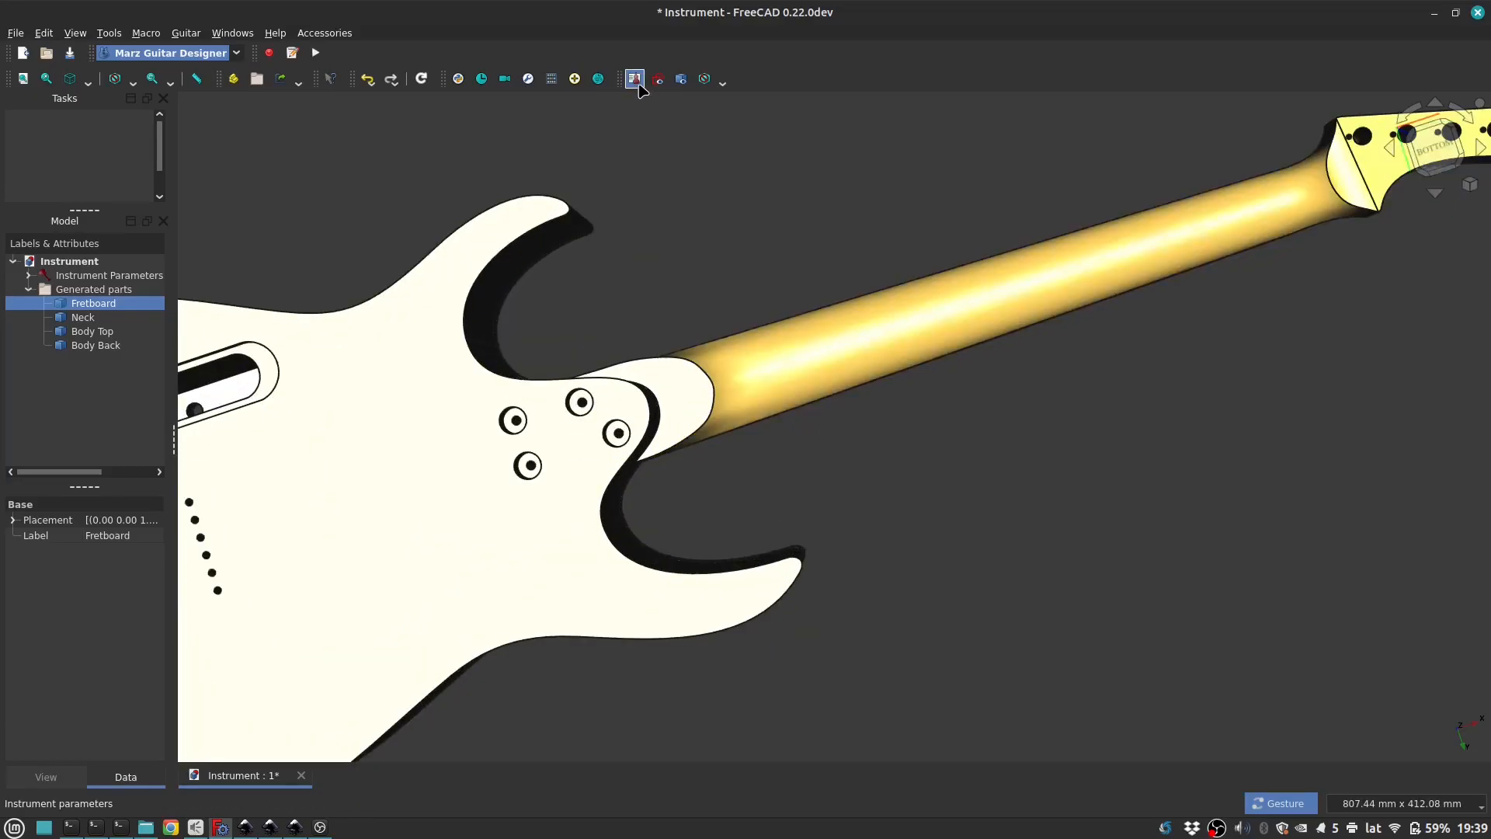
Step: Set the neck heel's fret to 18, transition length to 45 mm and transition tension to 25 mm, and update the 3D model
click(634, 79)
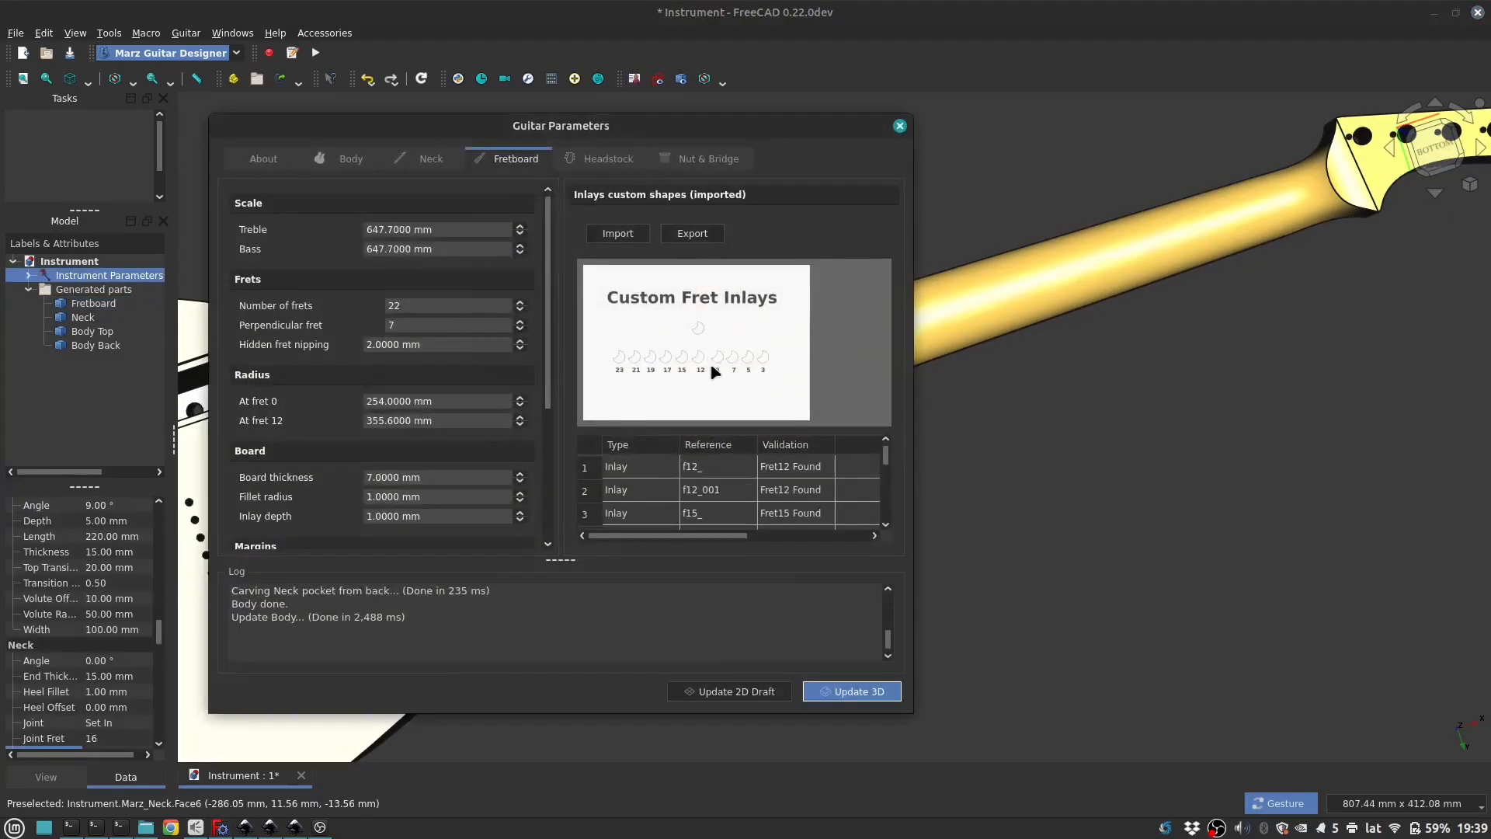
click(417, 163)
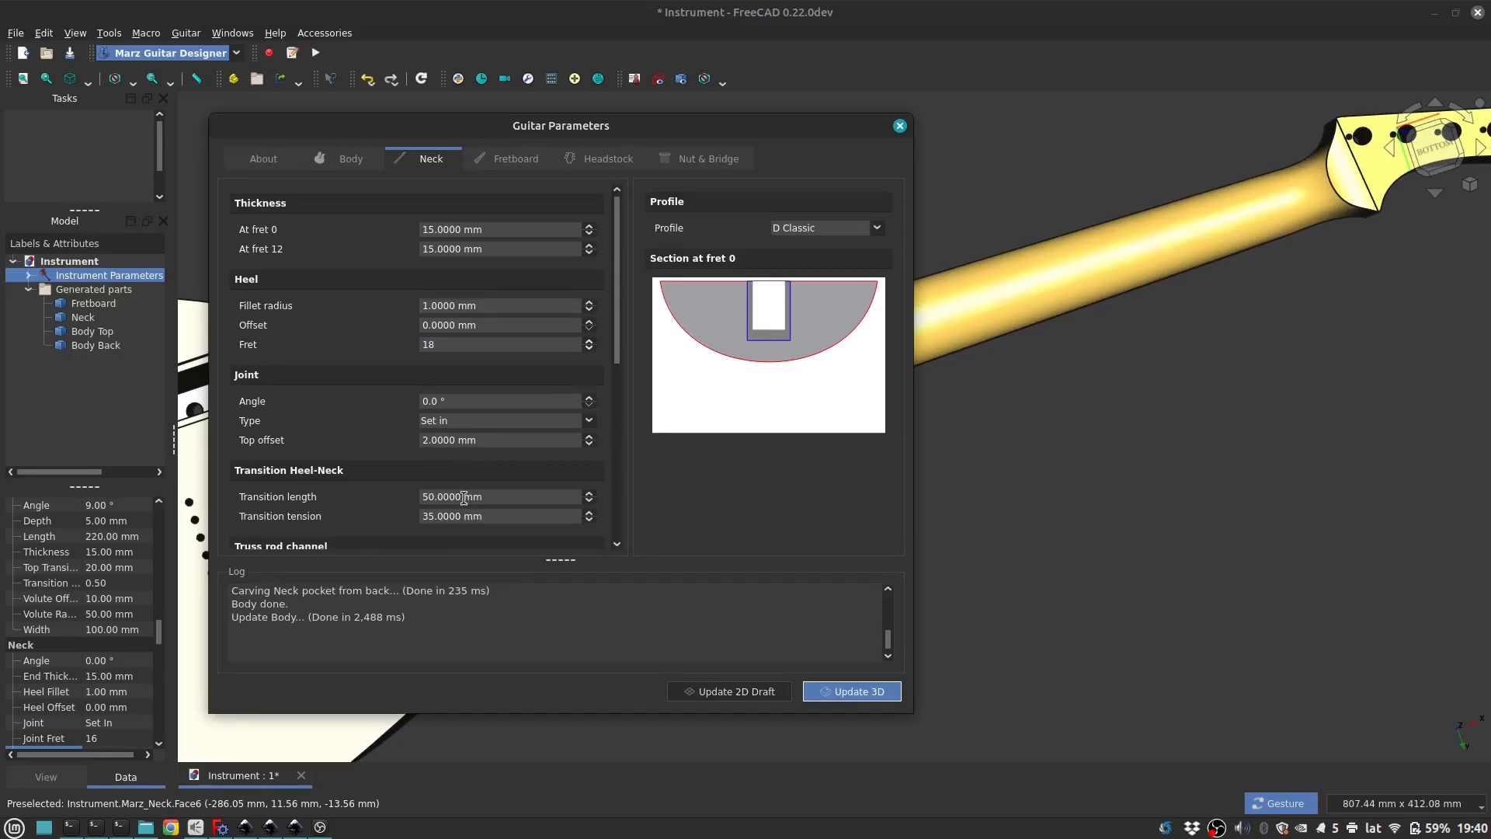
text(45)
drag(487, 516, 375, 510)
text(25)
click(826, 691)
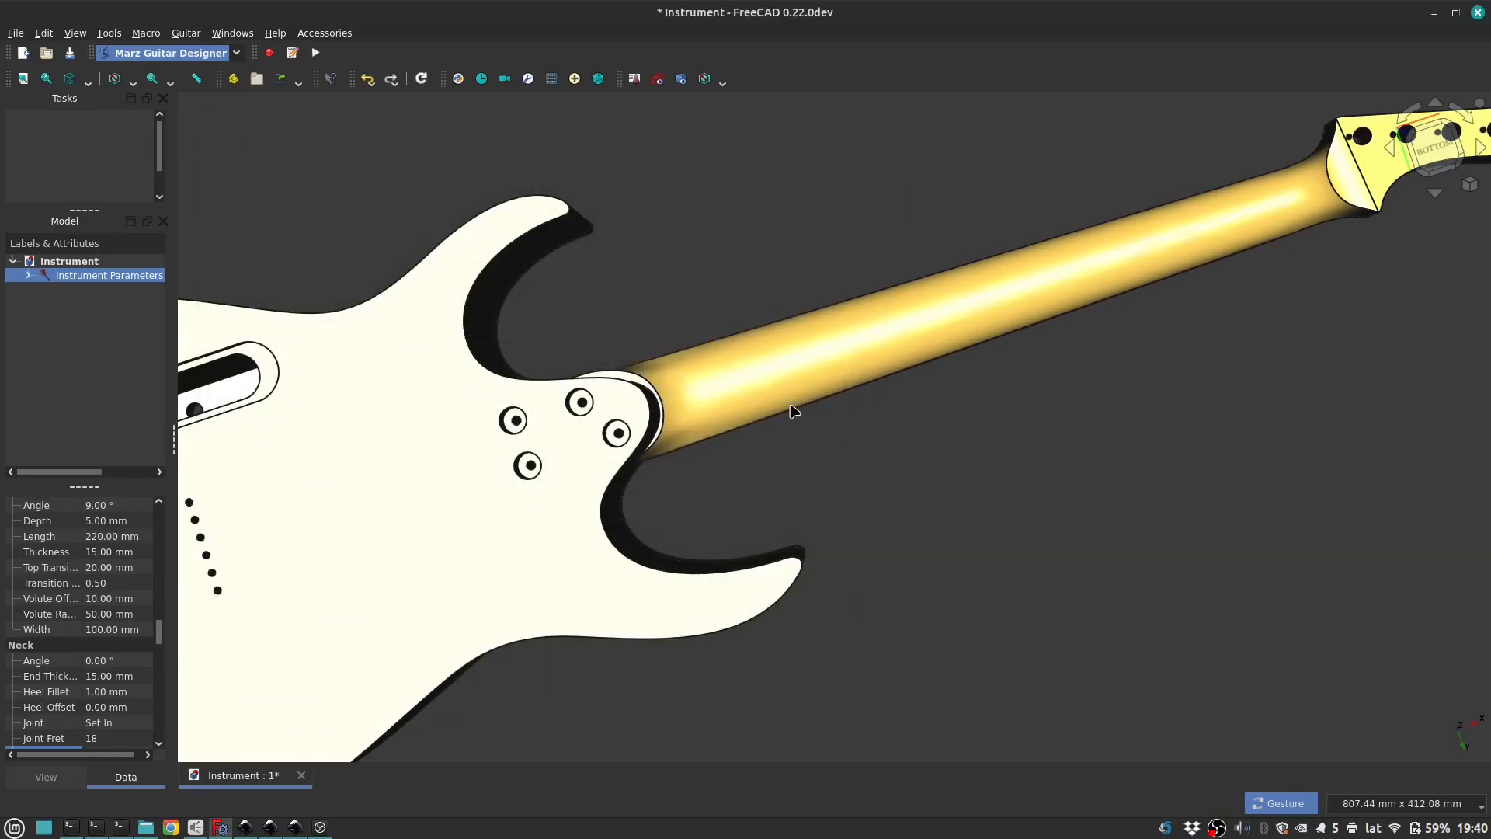
Step: Examine the reshaped neck heel from the back, check the body contour in Inkscape's Body.svg and return to FreeCAD
drag(782, 210, 825, 167)
scroll(636, 336, down, 2)
drag(635, 335, 665, 362)
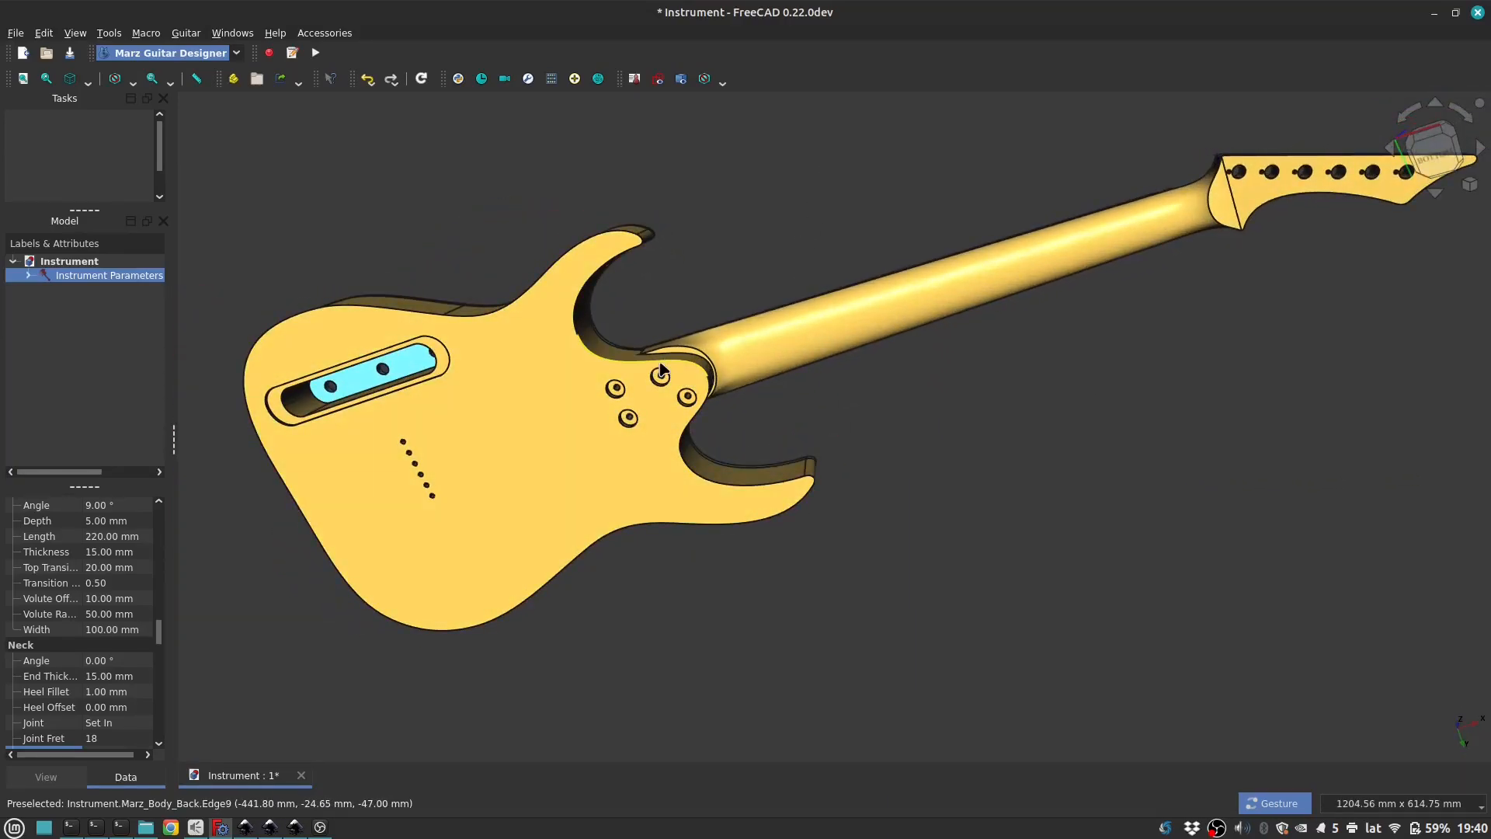
click(270, 827)
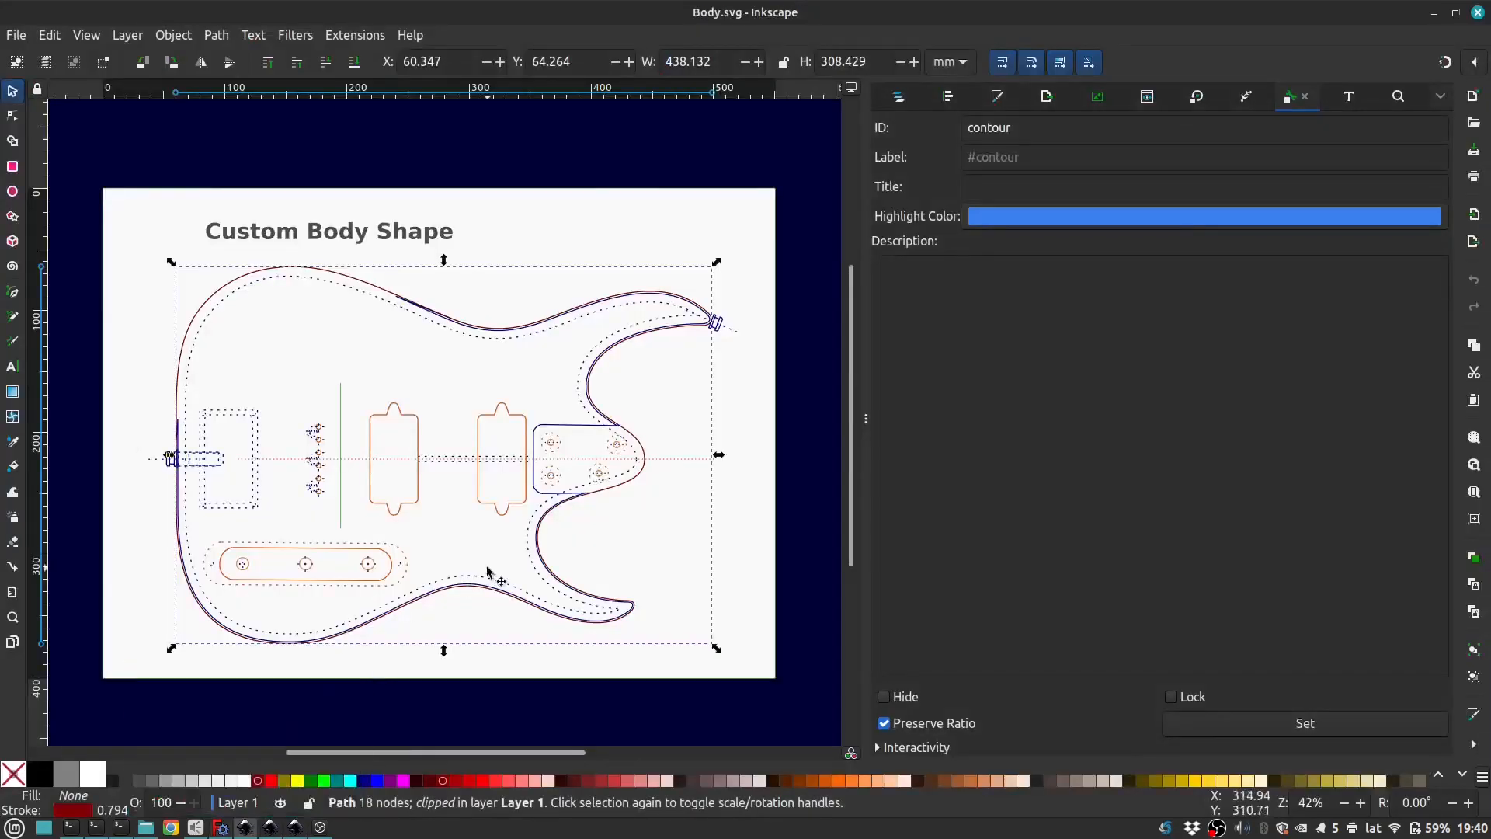
click(642, 453)
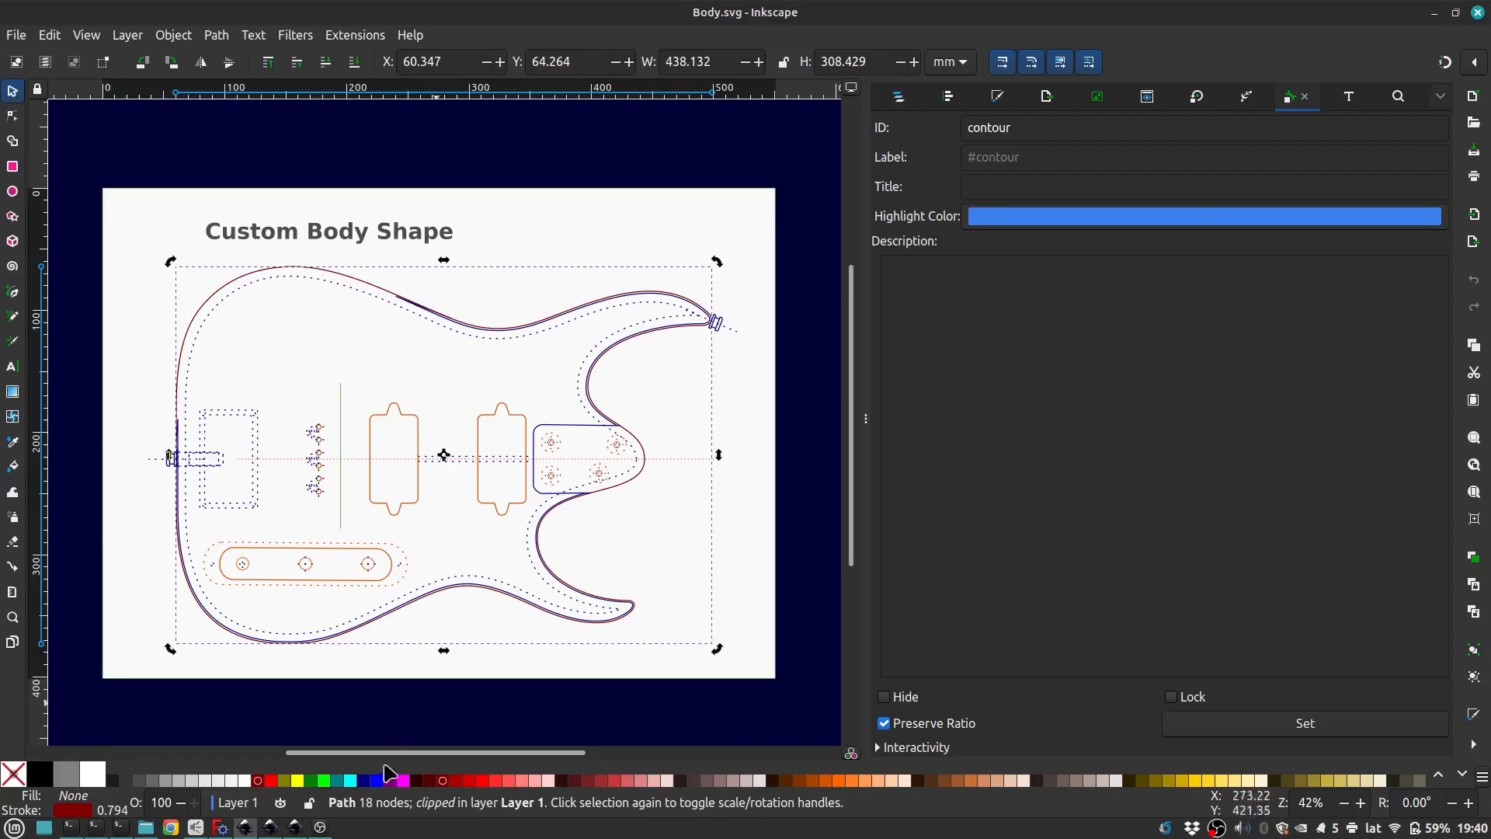
mouse_move(273, 825)
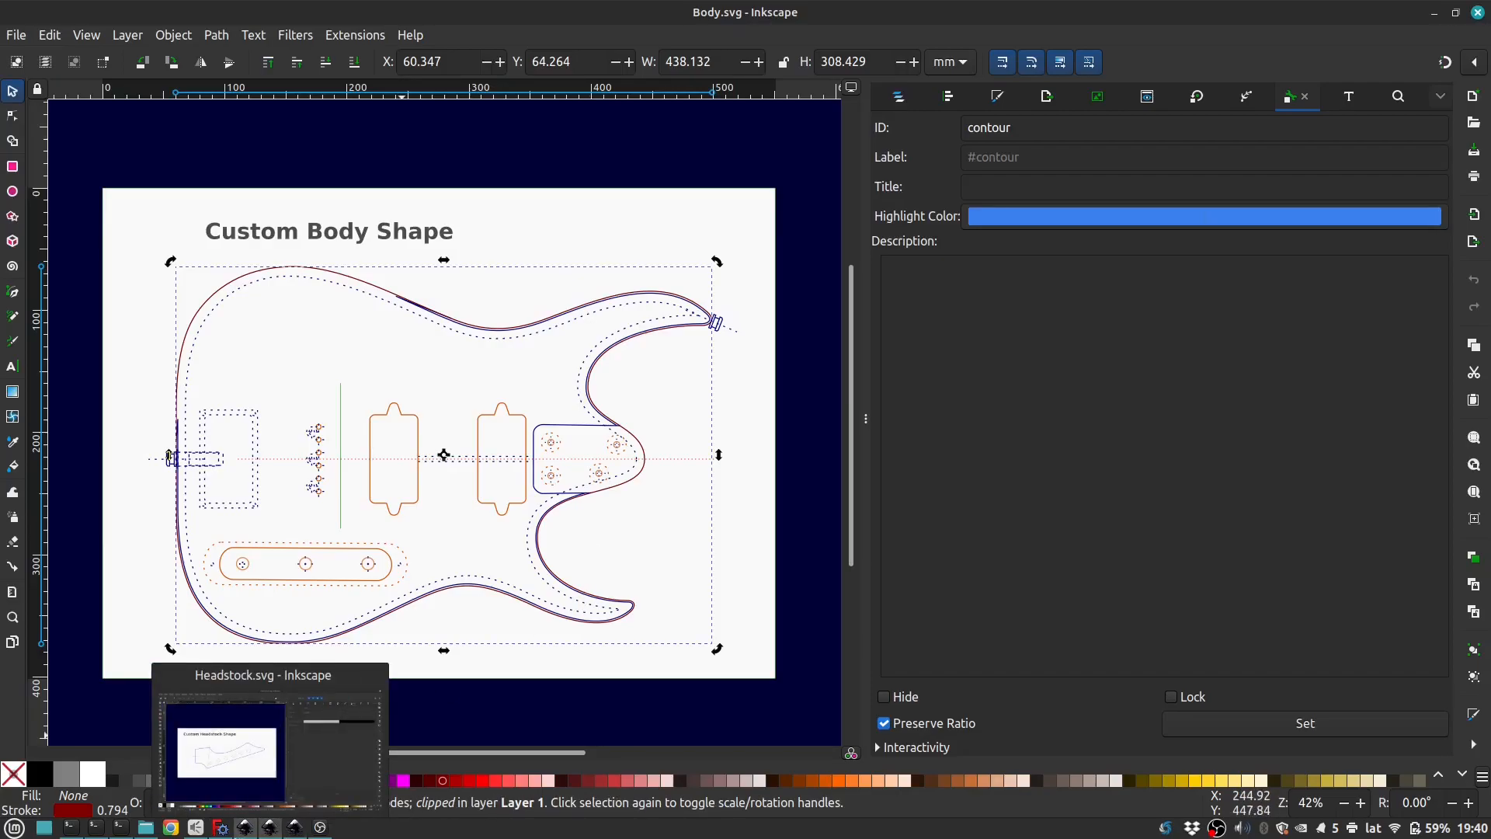
click(222, 827)
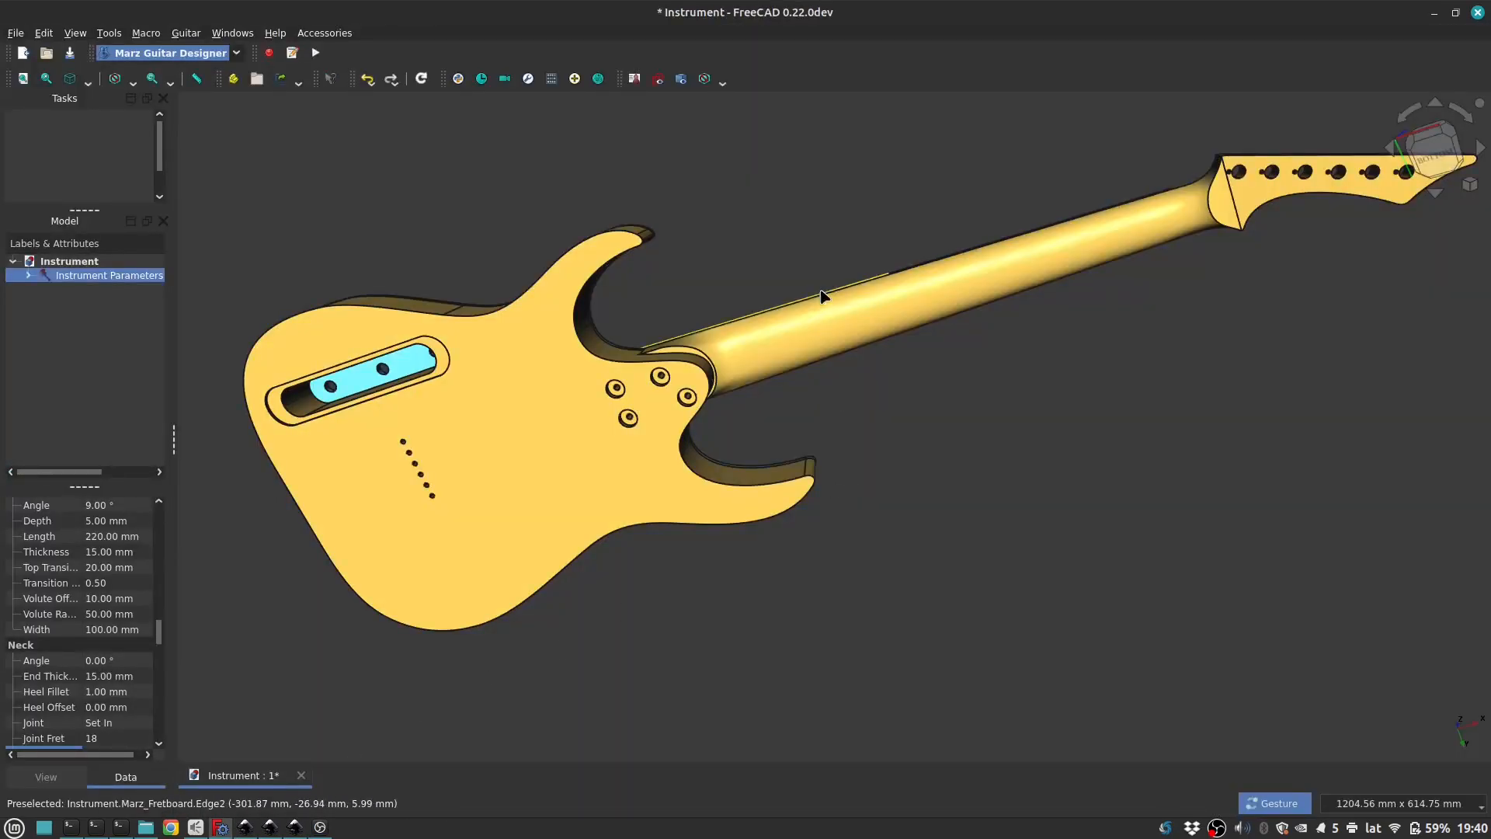
Step: Set the fretboard's number of frets to 24 and update the 2D draft
drag(809, 226, 799, 541)
scroll(749, 556, down, 1)
scroll(662, 546, up, 2)
drag(689, 541, 780, 480)
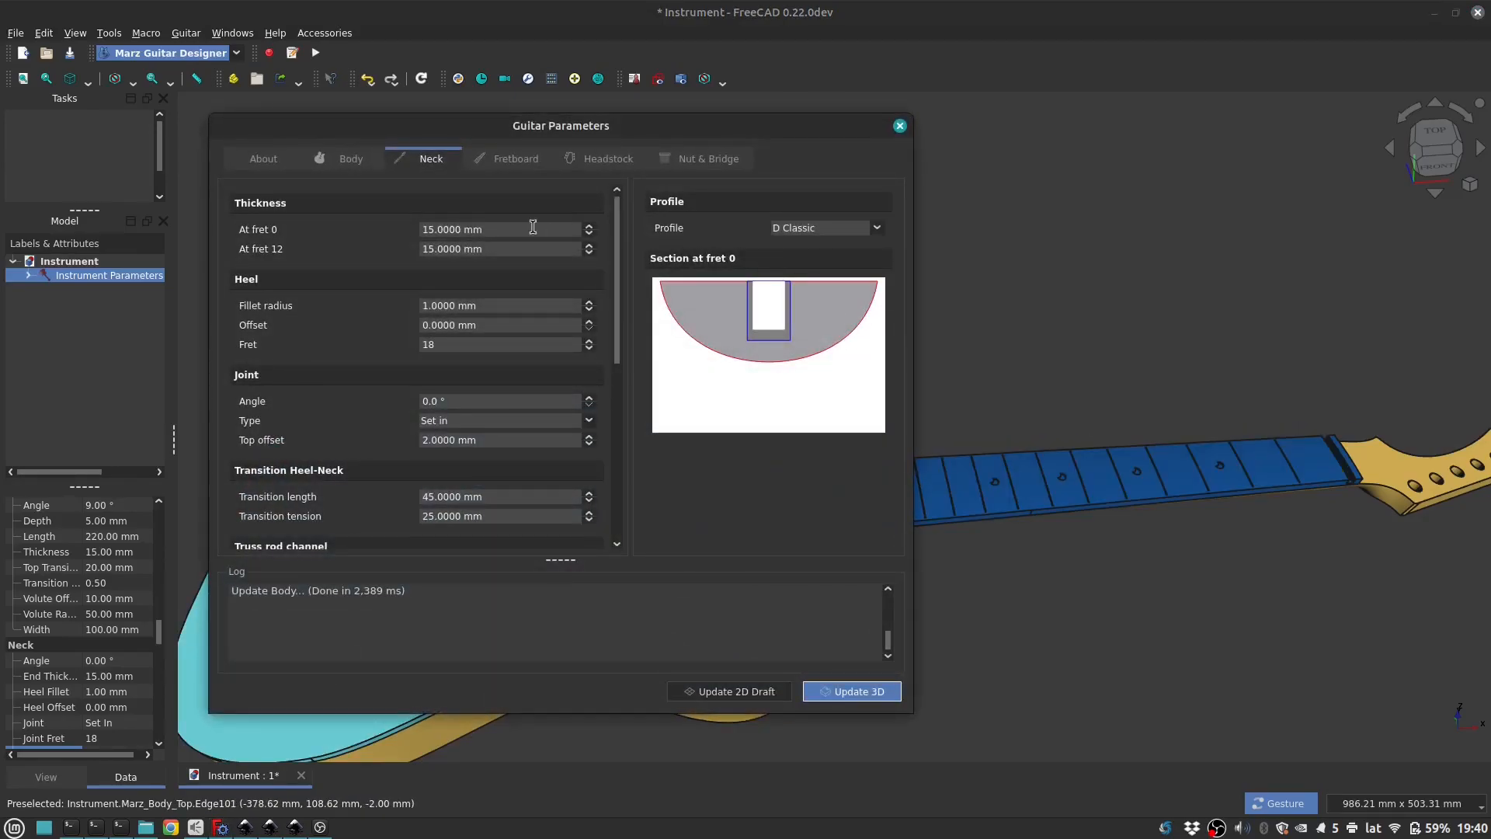
click(513, 158)
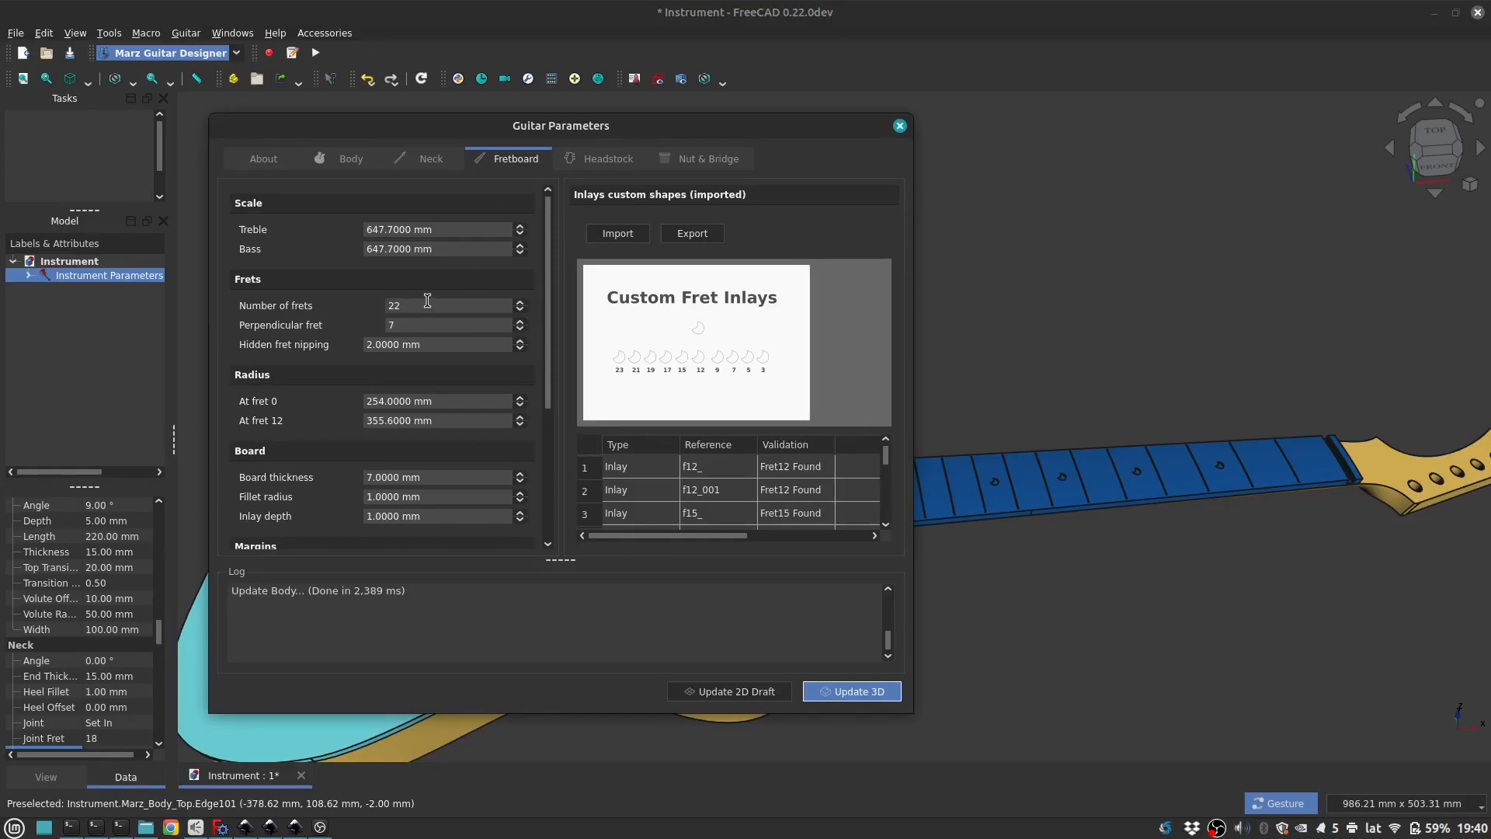
double_click(427, 300)
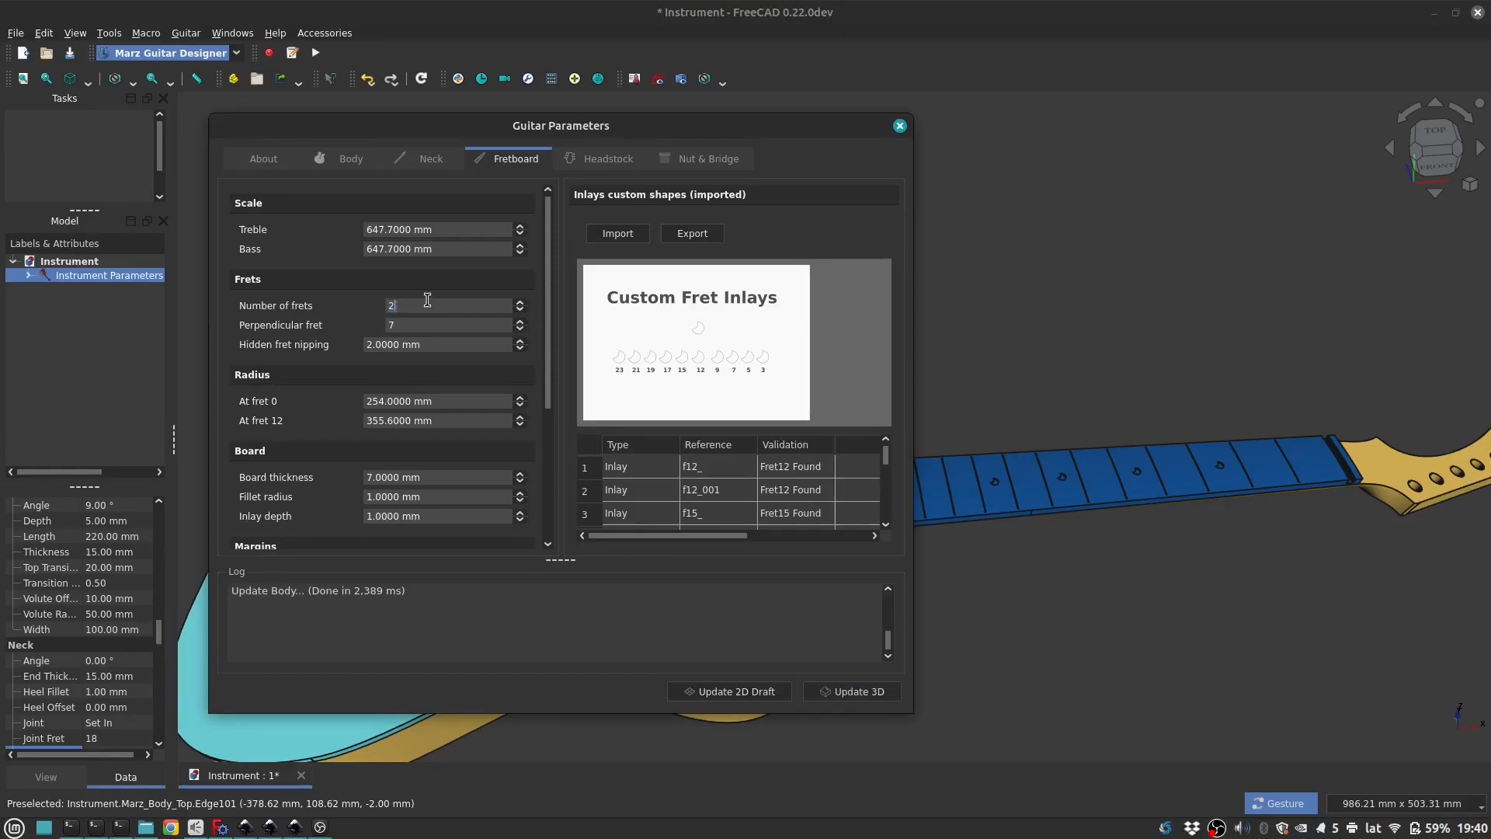
click(730, 691)
click(961, 183)
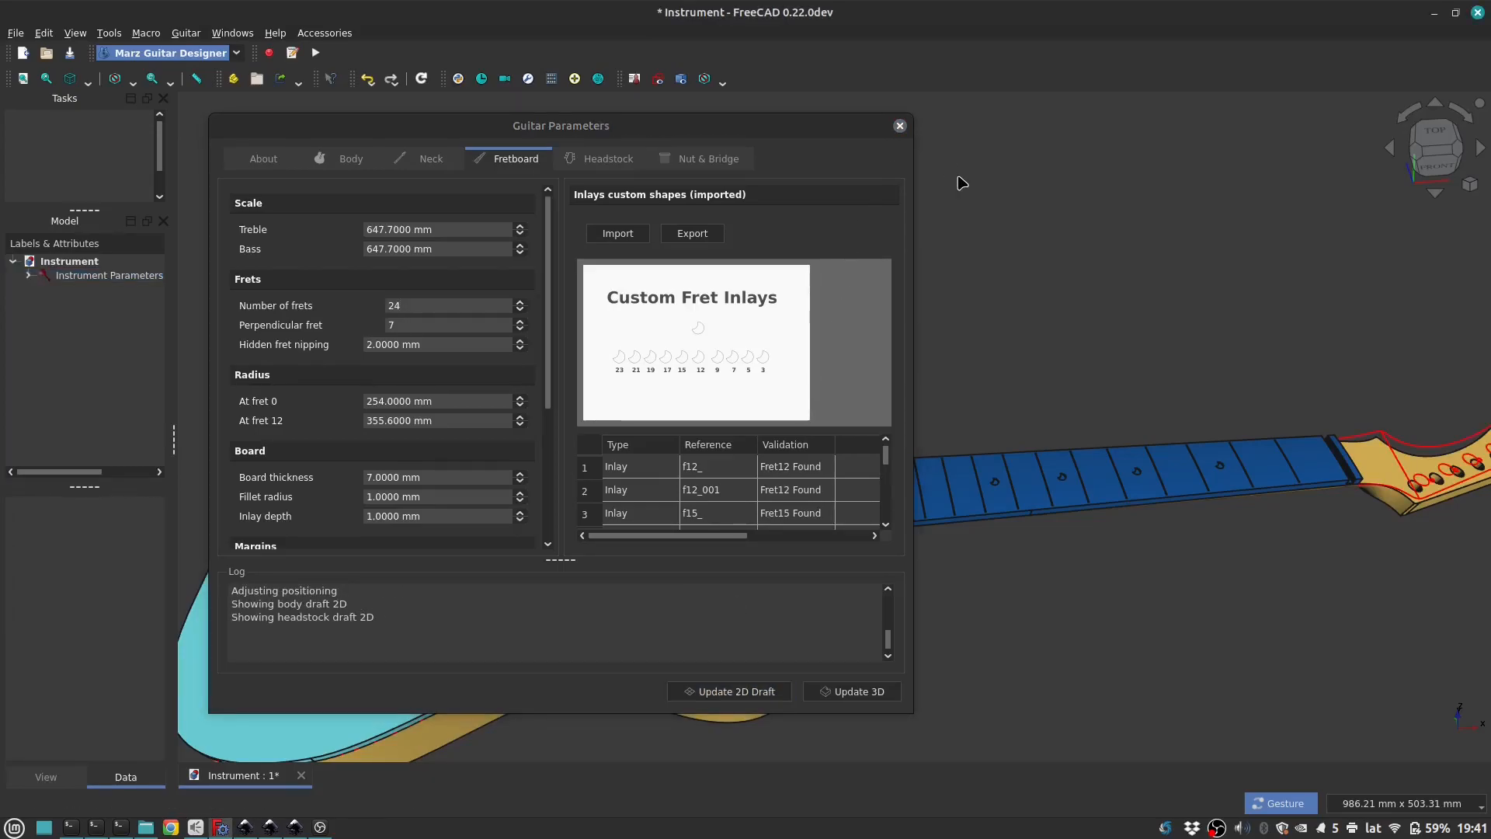
Step: Toggle the 2D draft off and on and examine the extra frets drawn at the body end of the fretboard
click(657, 79)
click(658, 78)
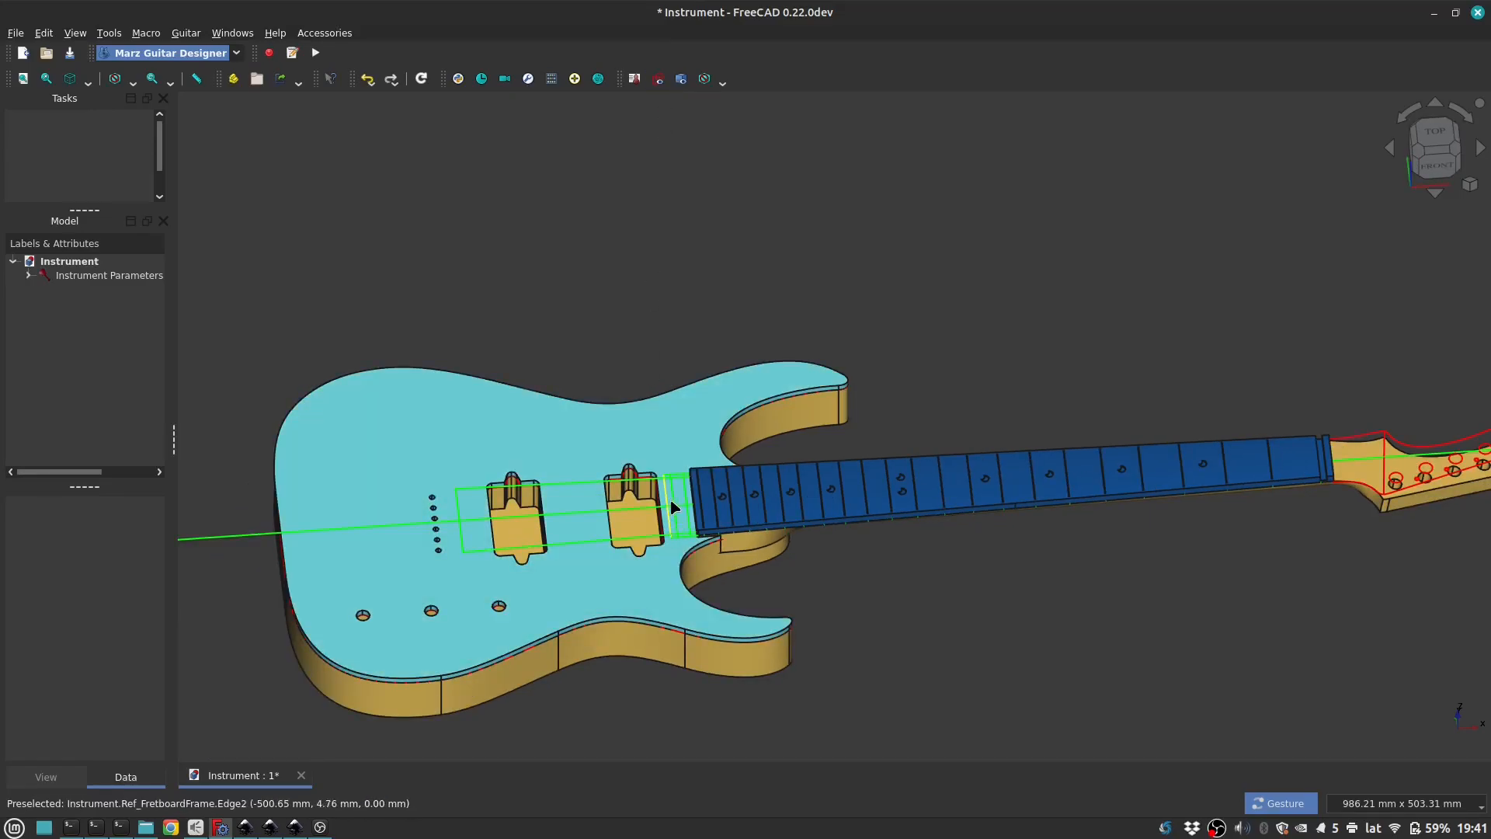
scroll(672, 518, up, 5)
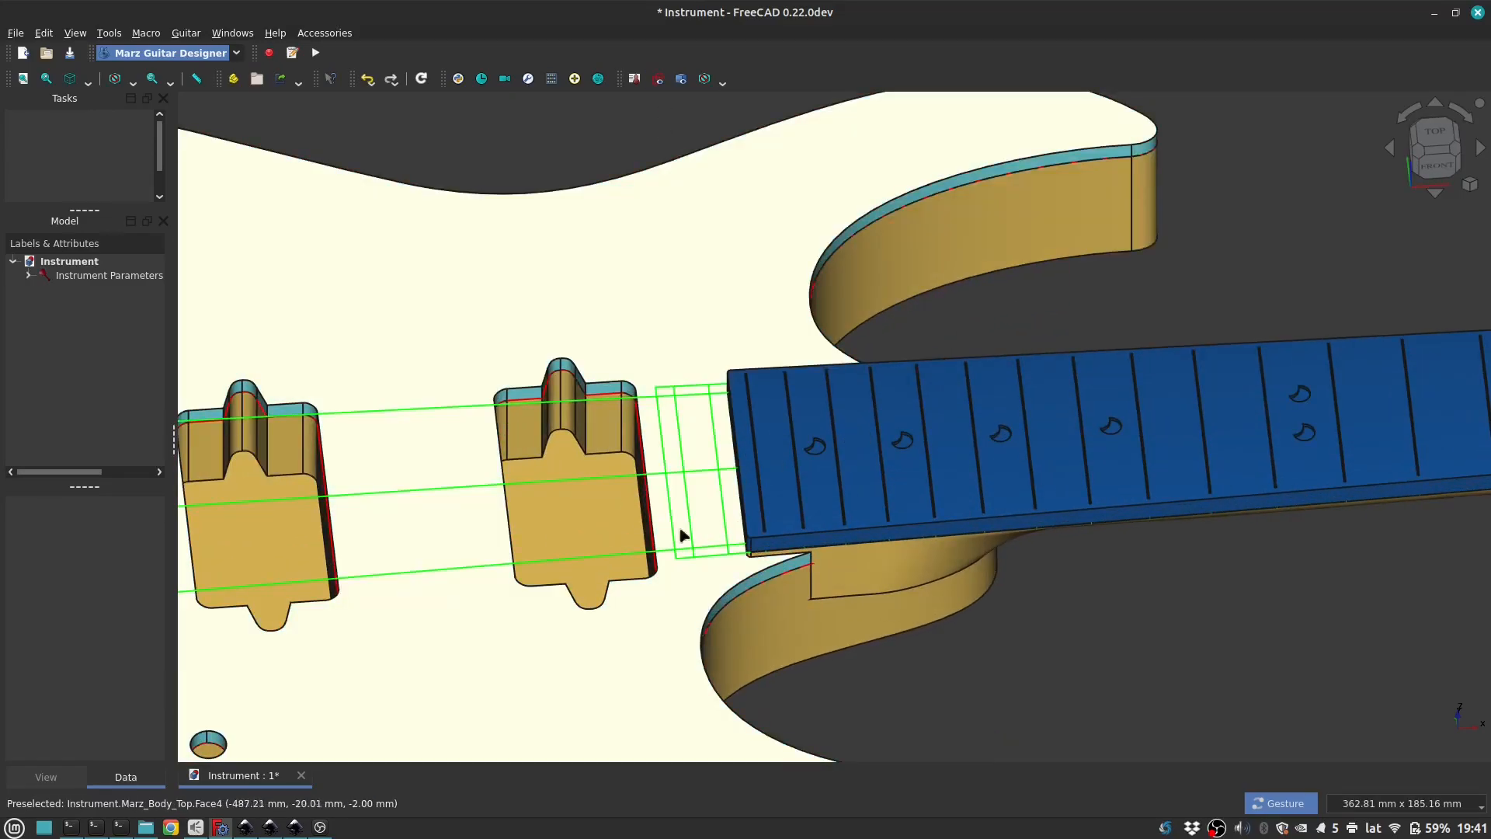
scroll(707, 536, down, 2)
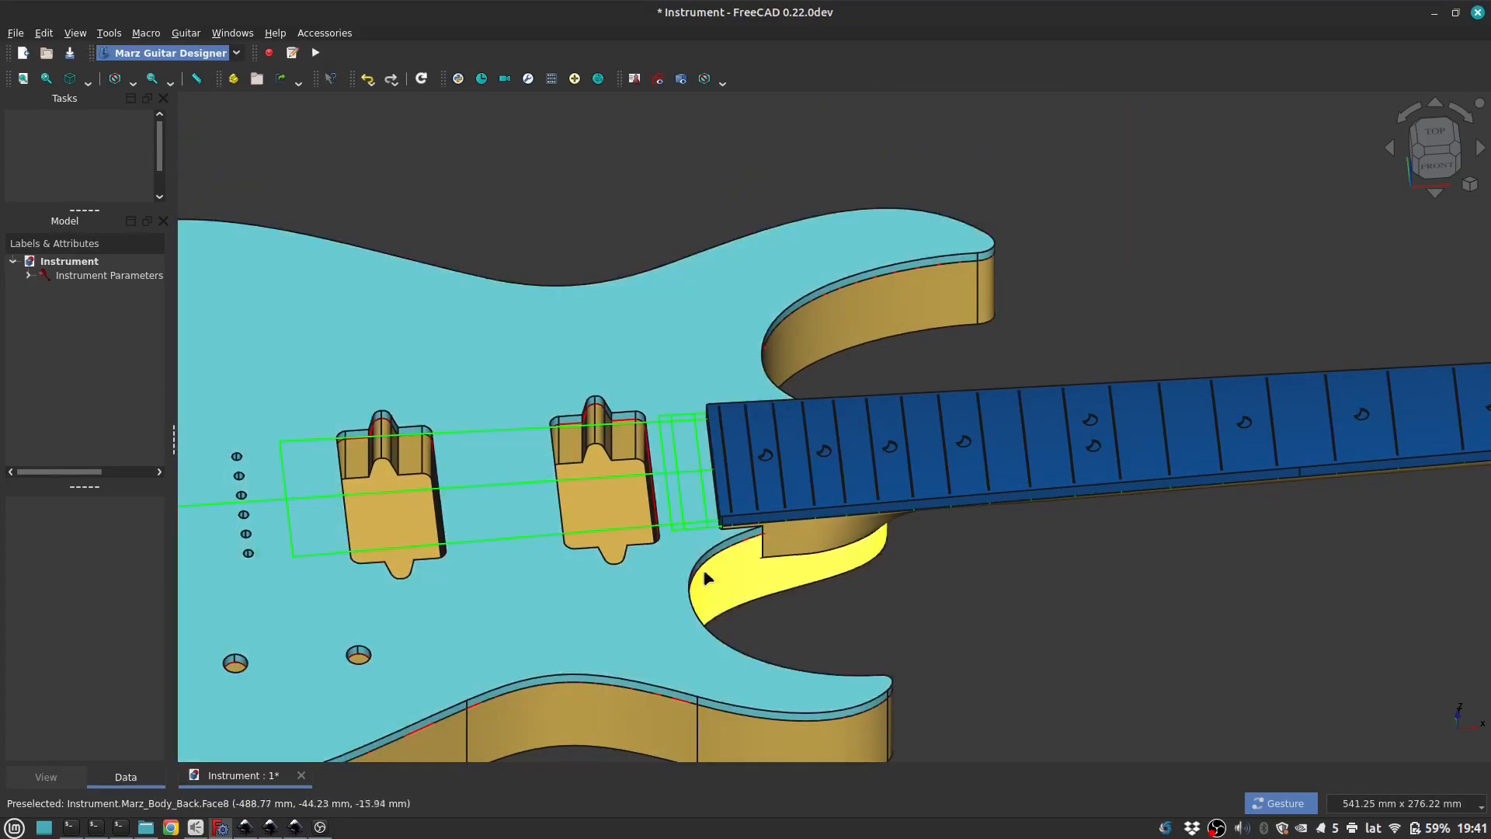
Step: Set the number of frets to 28, update the 2D draft and move the parameters dialog clear of the drawn frets
double_click(707, 578)
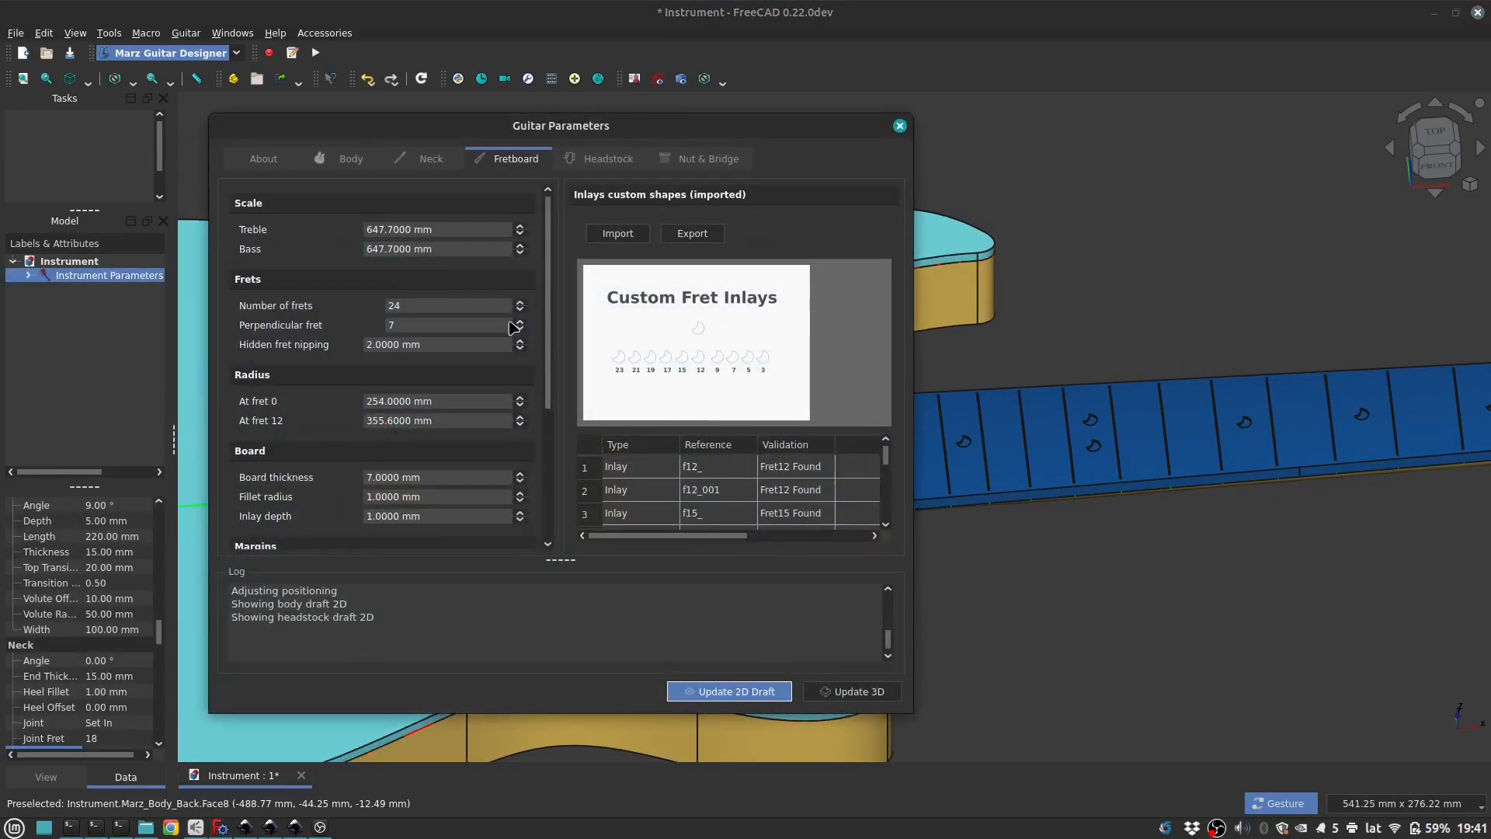
click(418, 307)
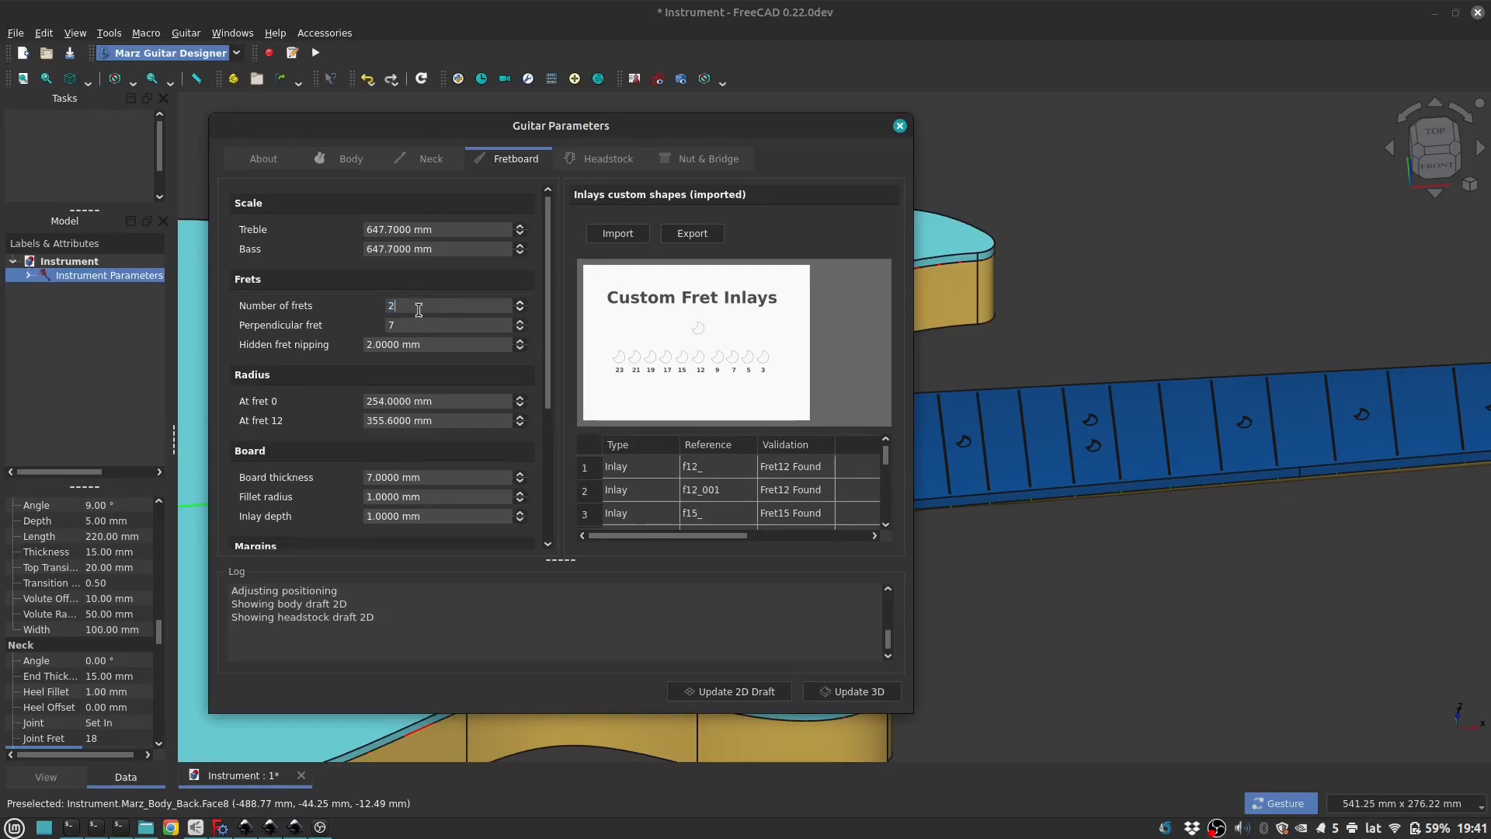
click(704, 685)
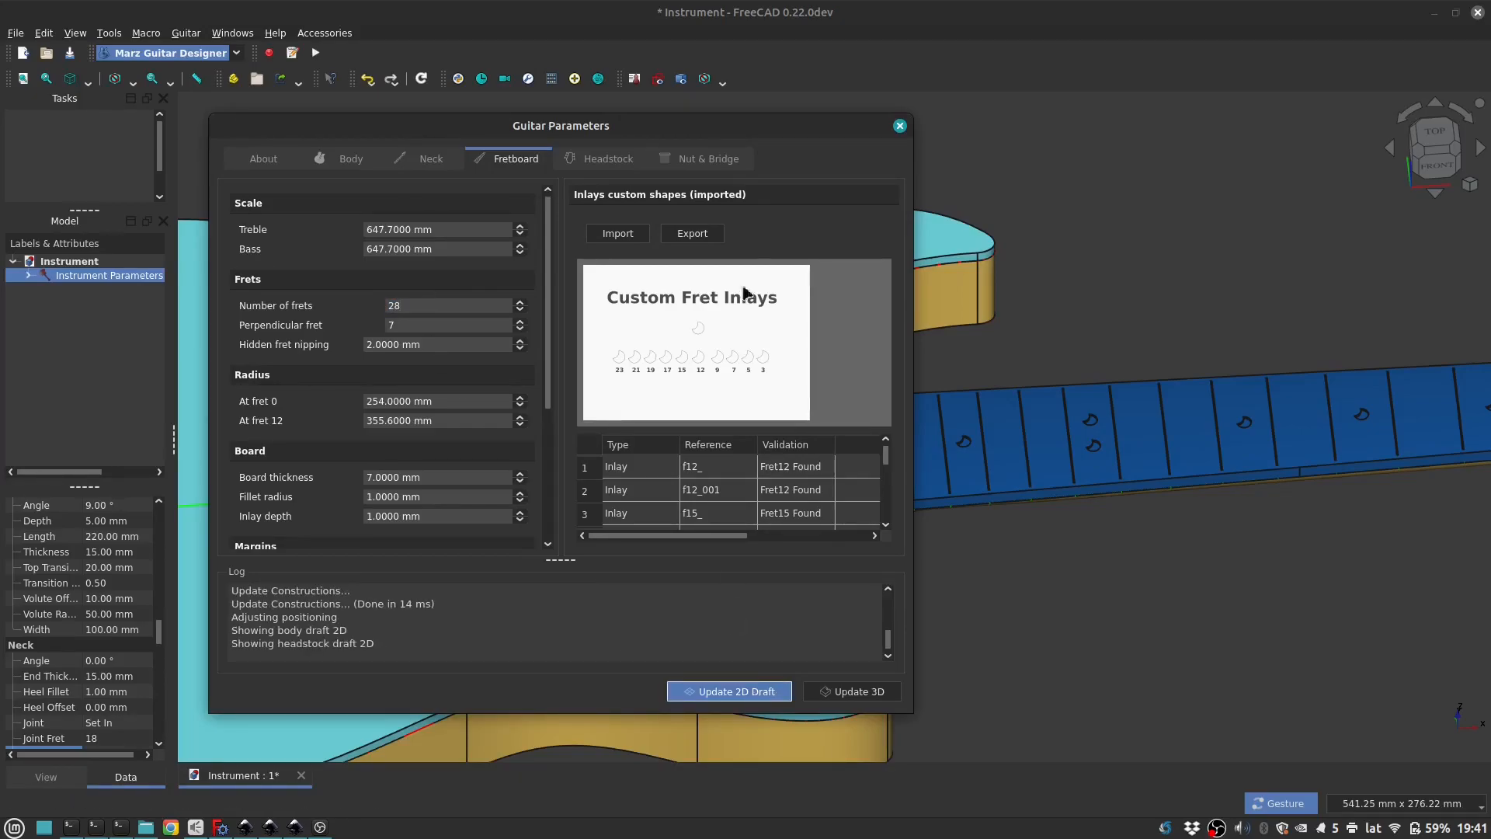
drag(736, 139, 726, 618)
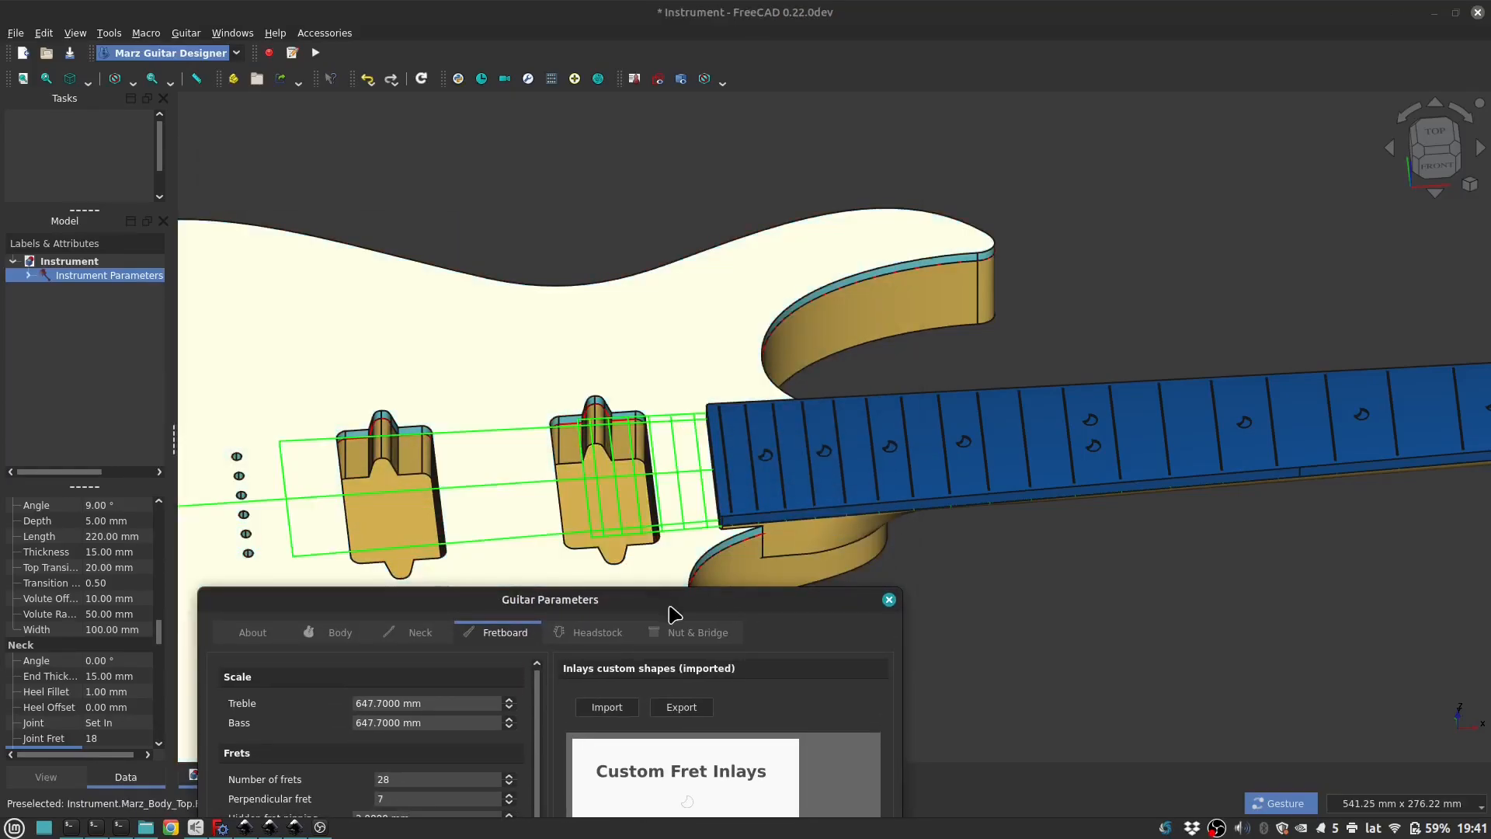
drag(673, 605, 1178, 156)
Step: Set the number of frets to 24, update the 2D draft and the 3D model, and close the guitar parameters
double_click(990, 327)
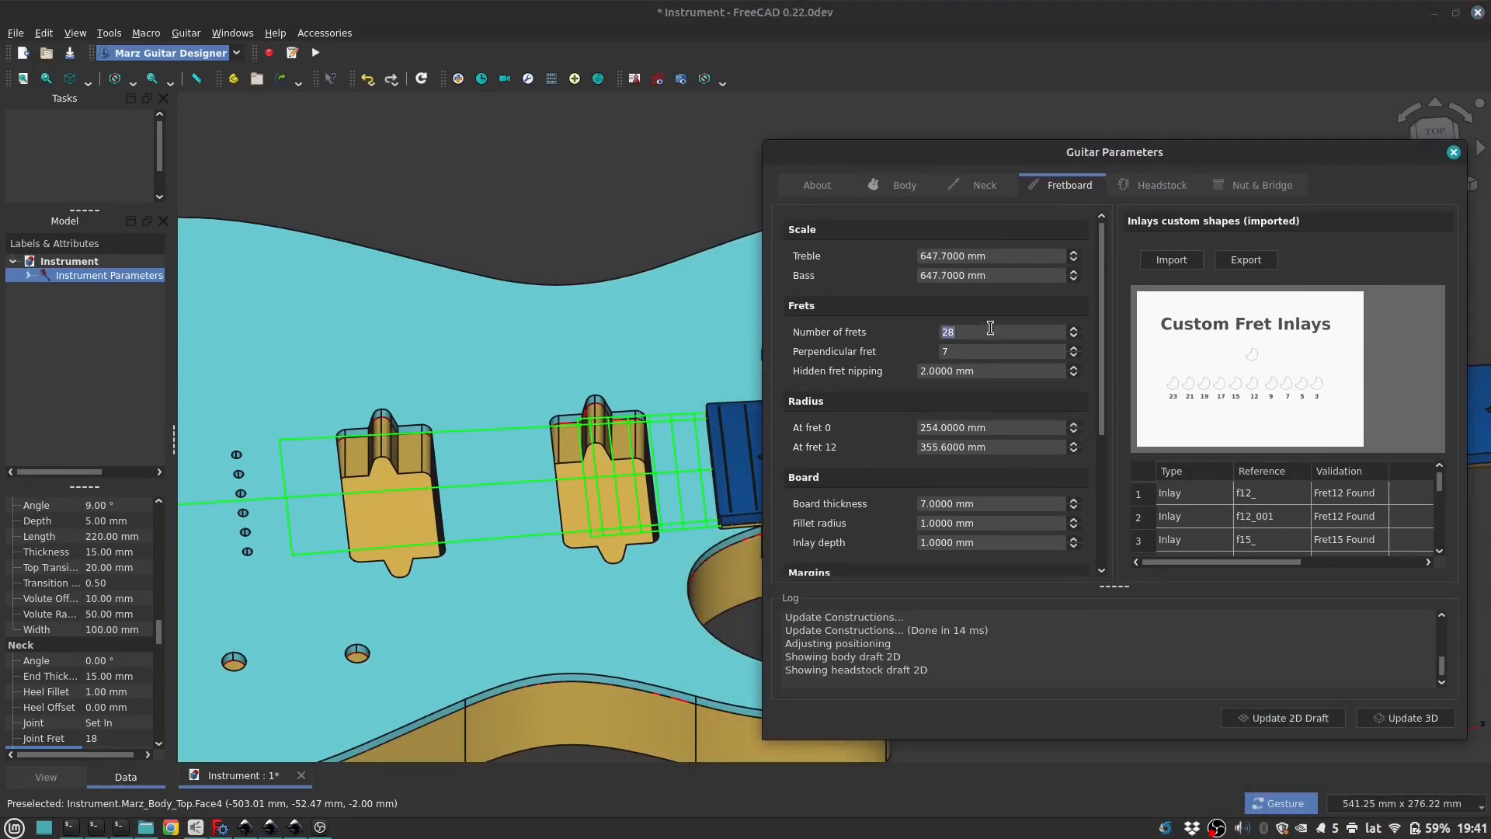
click(1250, 721)
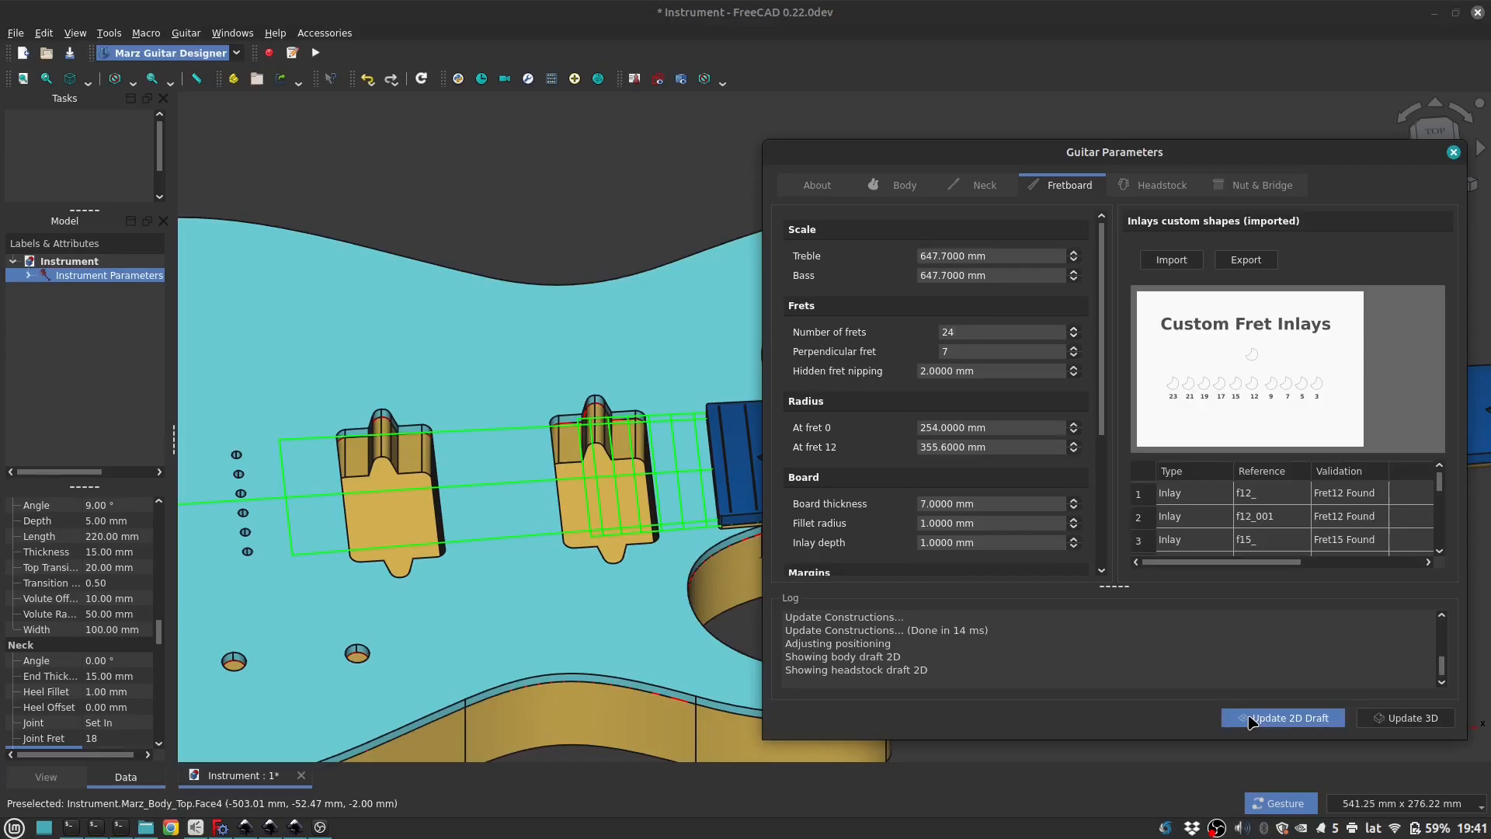
click(1395, 714)
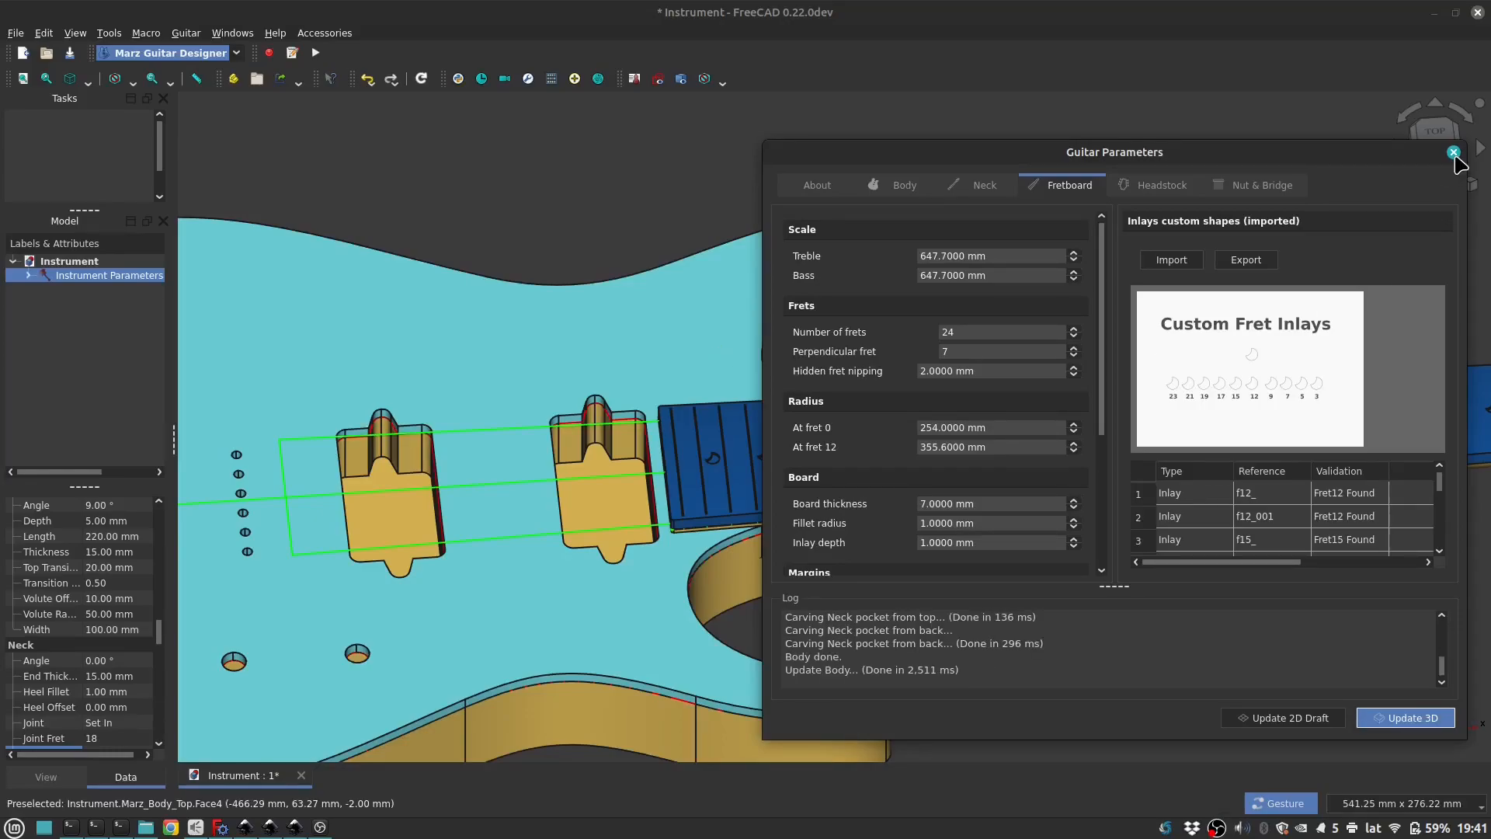
click(1453, 152)
Step: Inspect the rebuilt guitar's body, pickup cavities and fretboard end from several low angles
scroll(1078, 359, down, 2)
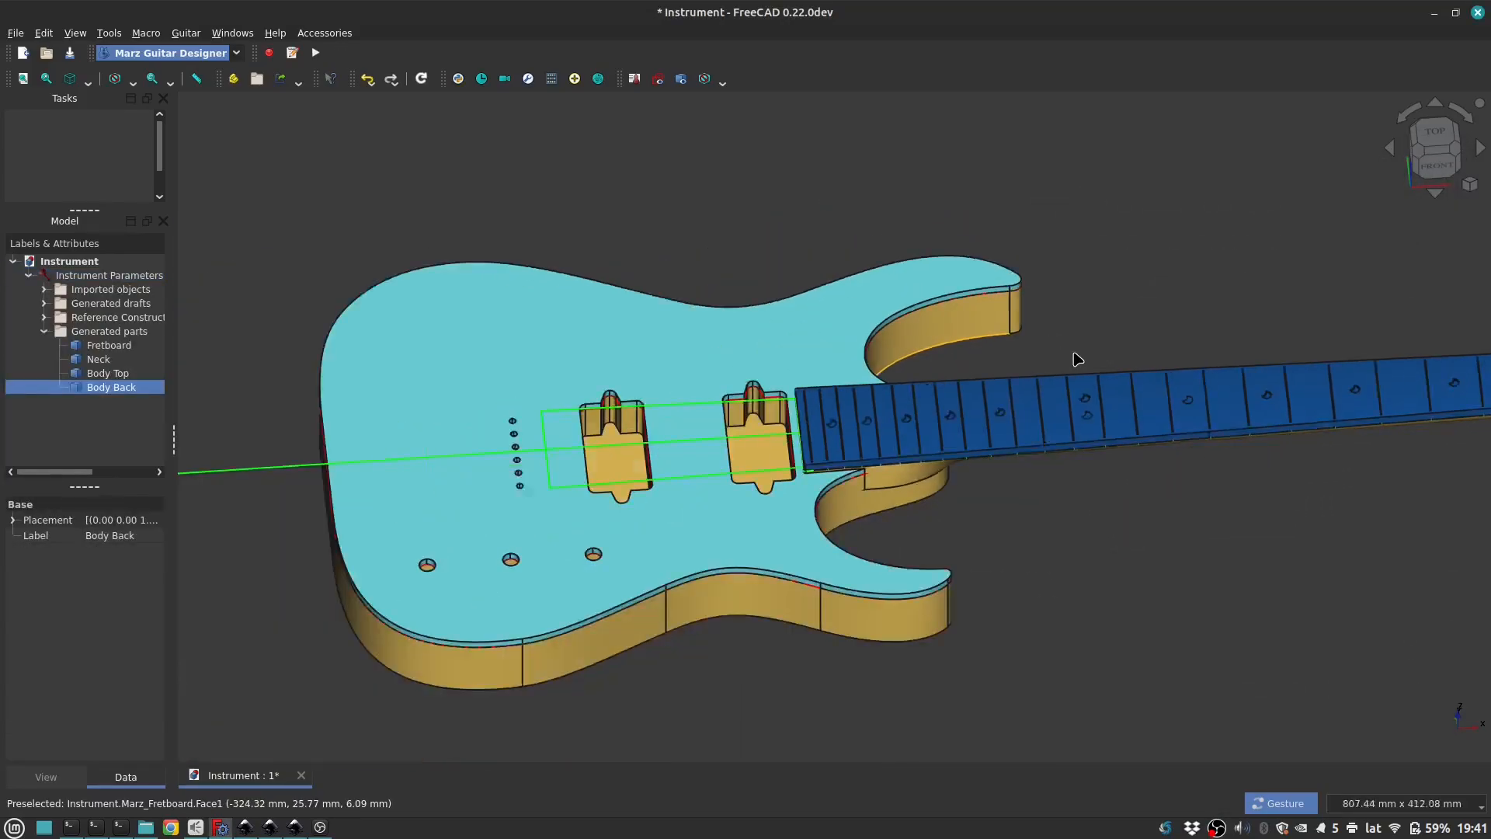
scroll(1077, 358, down, 2)
drag(1053, 462, 963, 396)
scroll(829, 391, up, 3)
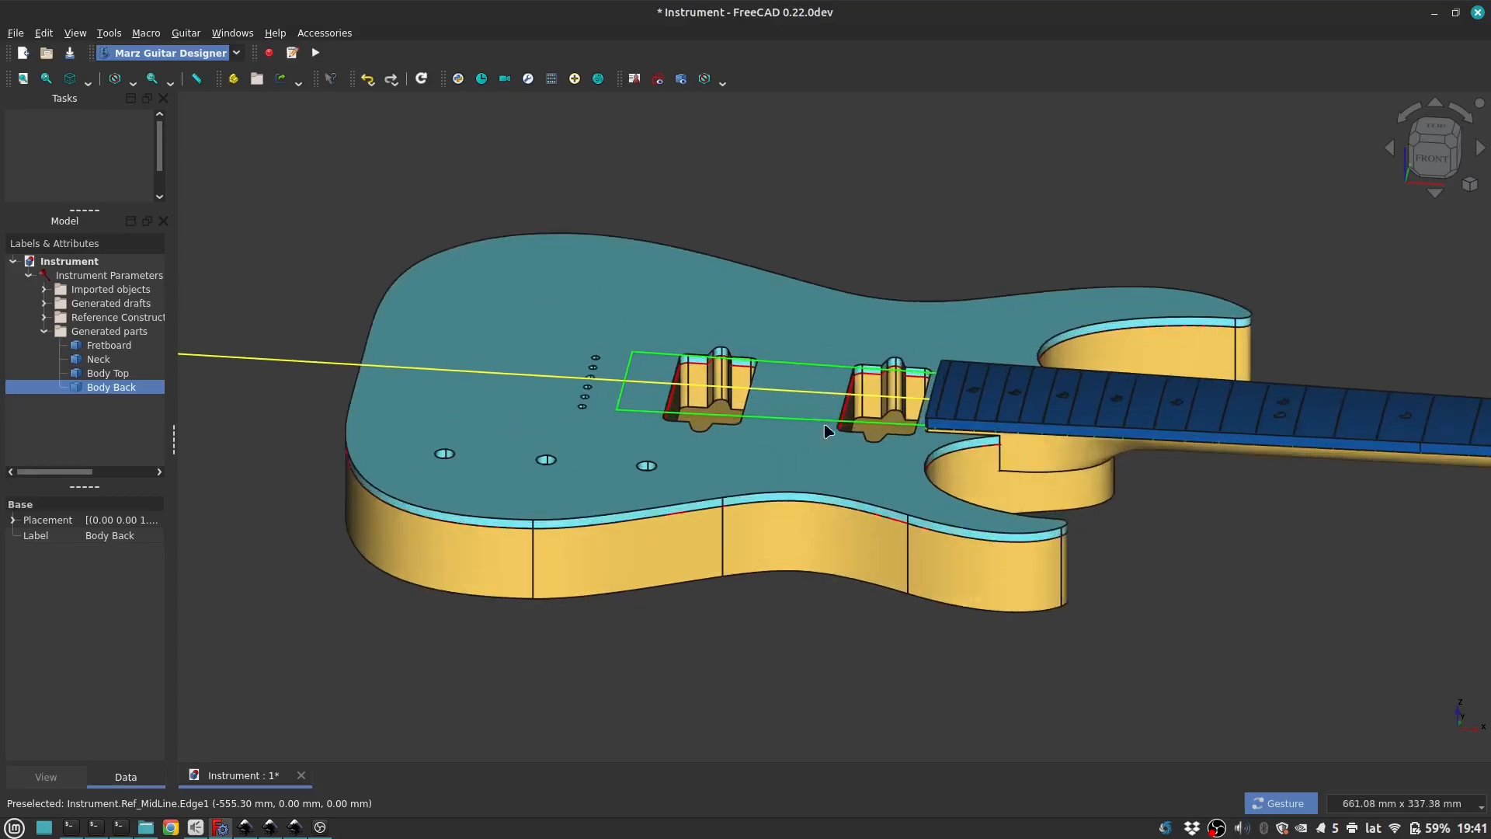
drag(646, 474, 734, 491)
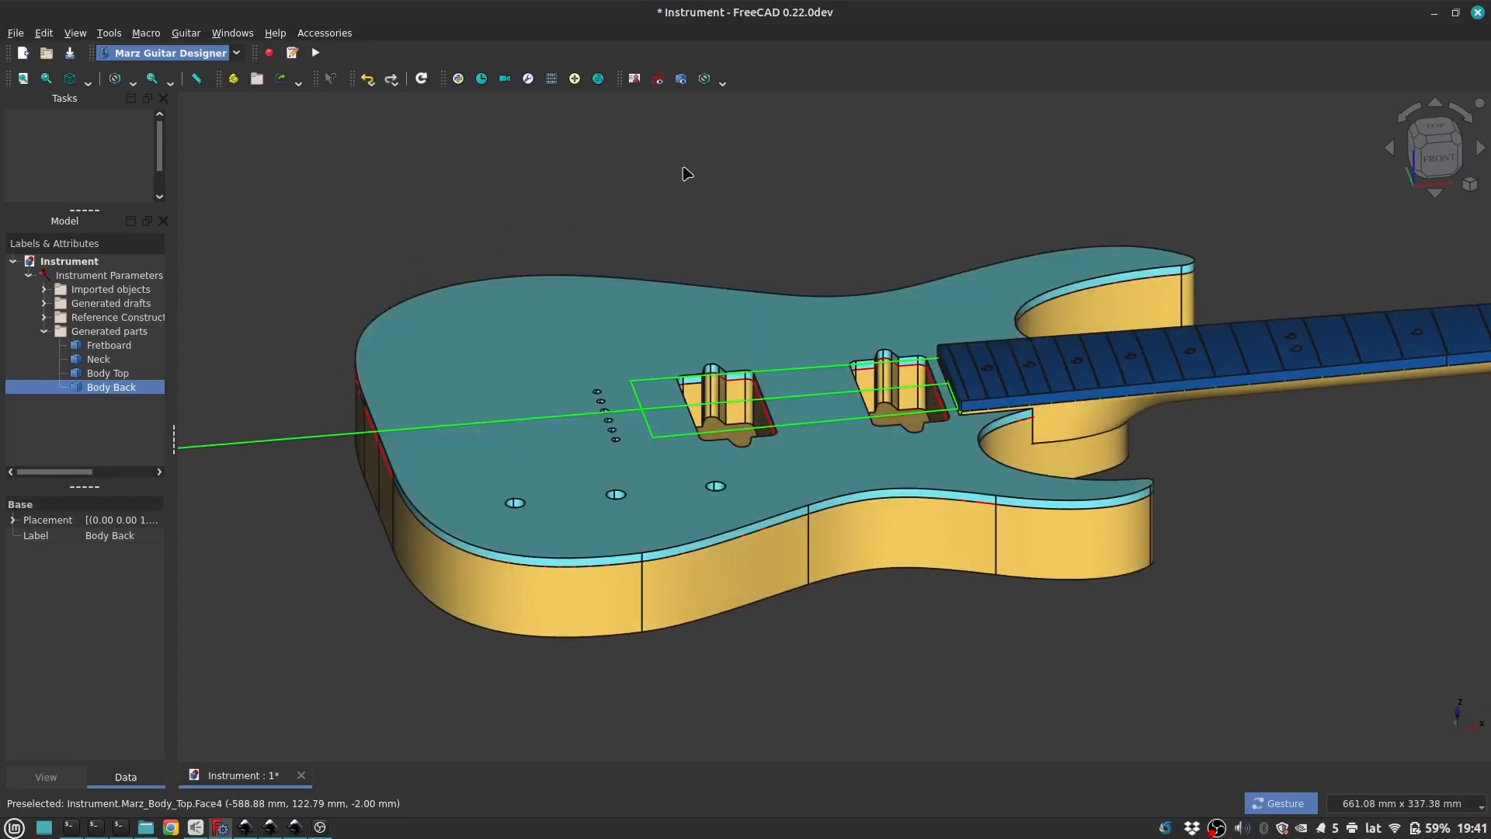
Step: Hide the 3D parts and show only the guitar's 2D draft with its reference lines
click(658, 78)
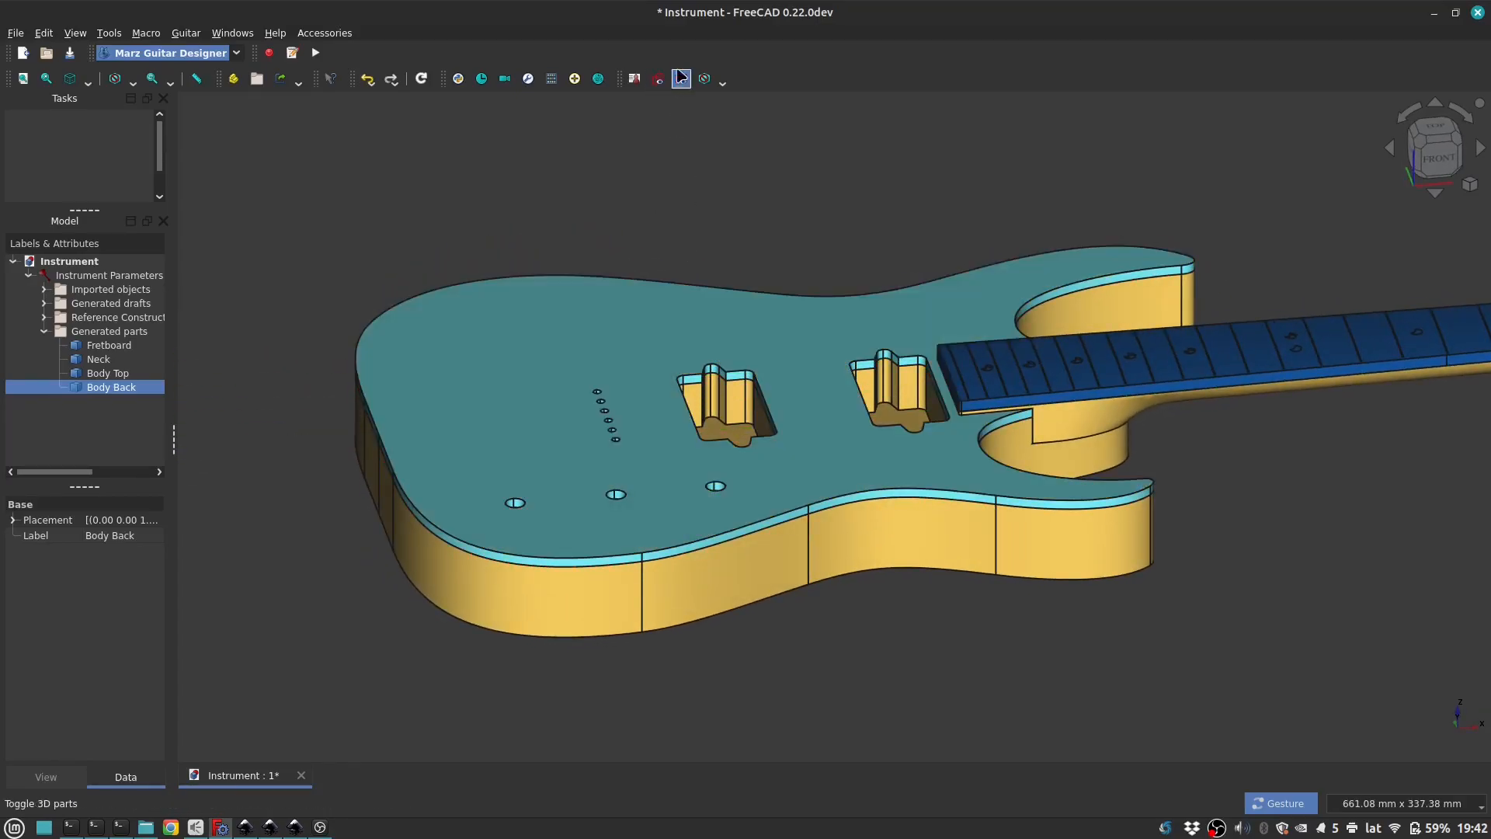
click(681, 78)
click(661, 78)
scroll(633, 253, down, 4)
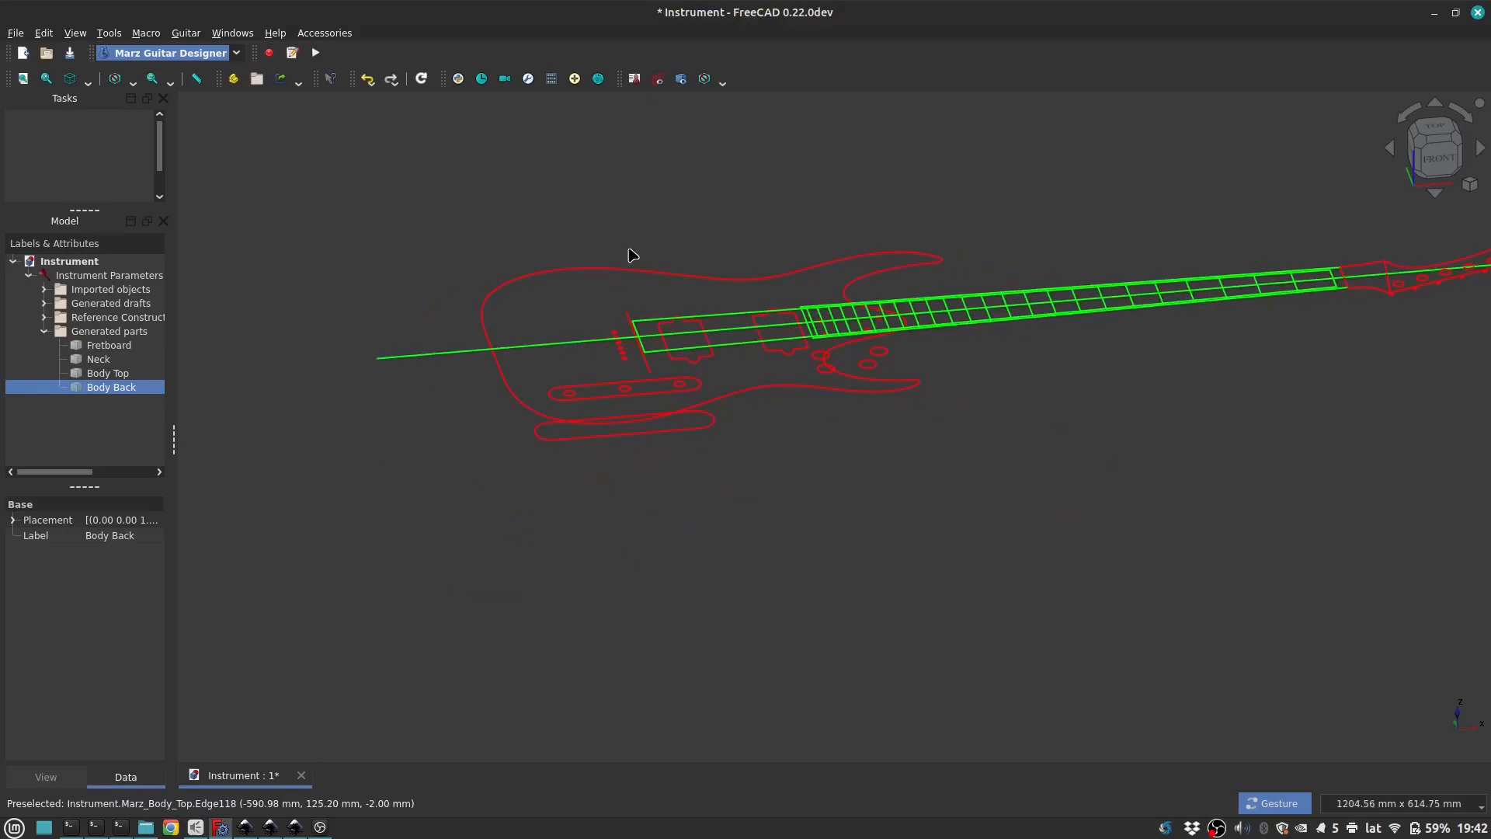
Step: Hide the guitar's 2D draft and reference lines and show its 3D parts again
click(658, 79)
click(681, 78)
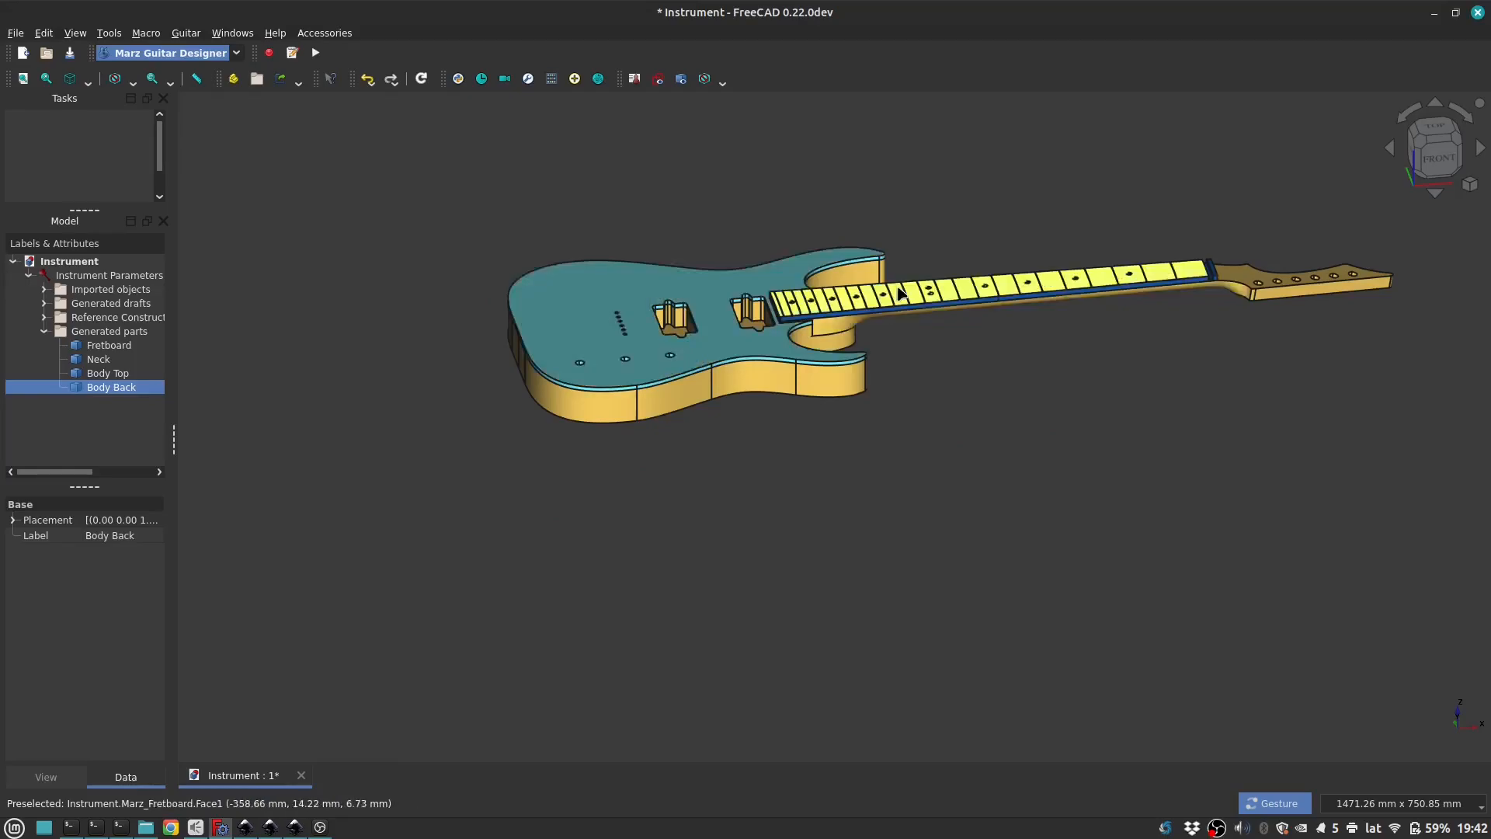
Step: Inspect the 3D guitar from the side and from above, including its body, pickup cavities and neck joint
scroll(1054, 455, up, 2)
drag(1054, 454, 835, 334)
scroll(836, 337, down, 2)
drag(858, 470, 1012, 400)
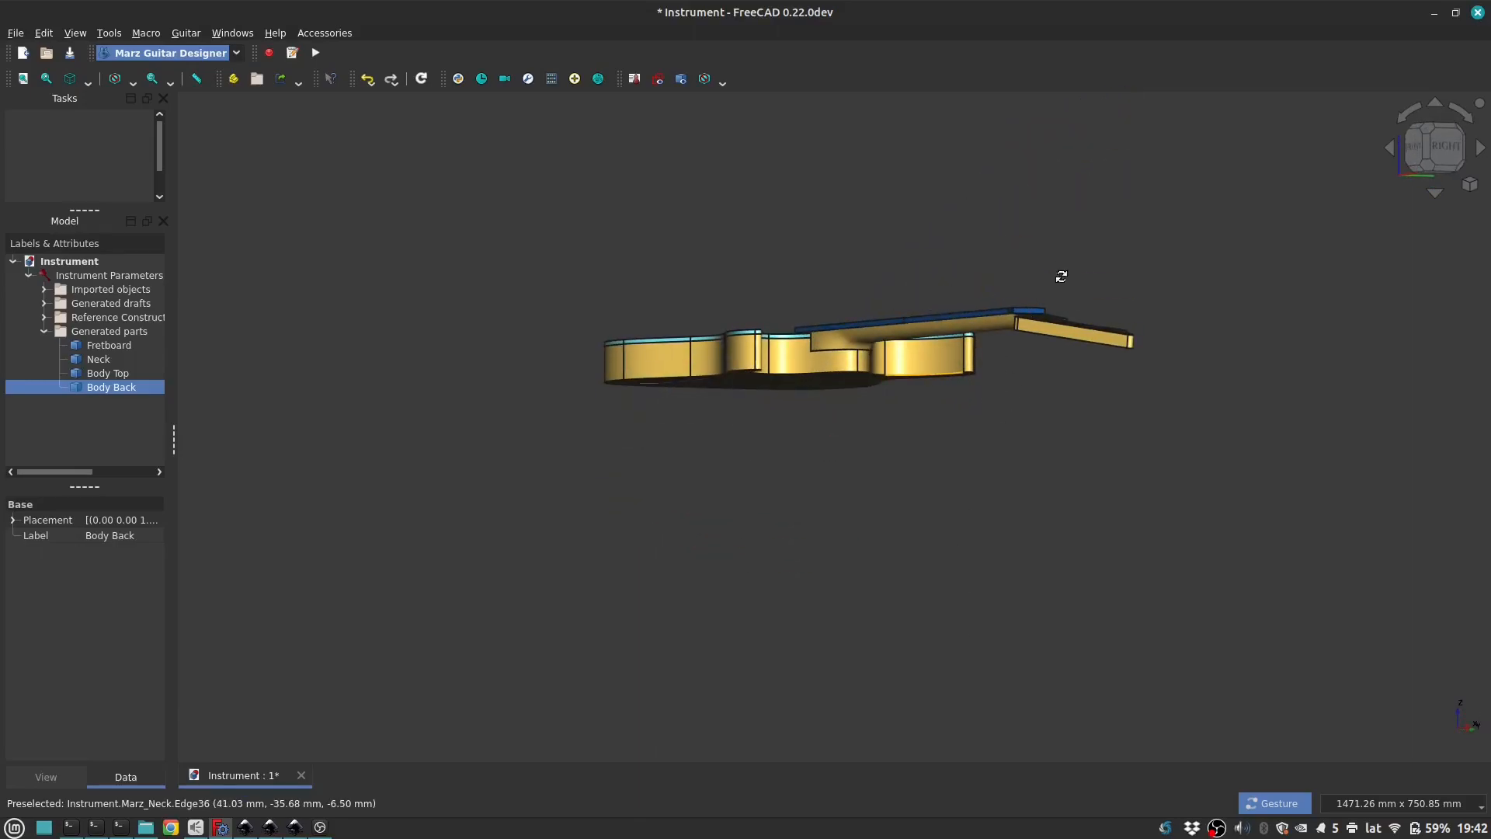
key(0)
drag(672, 421, 1056, 412)
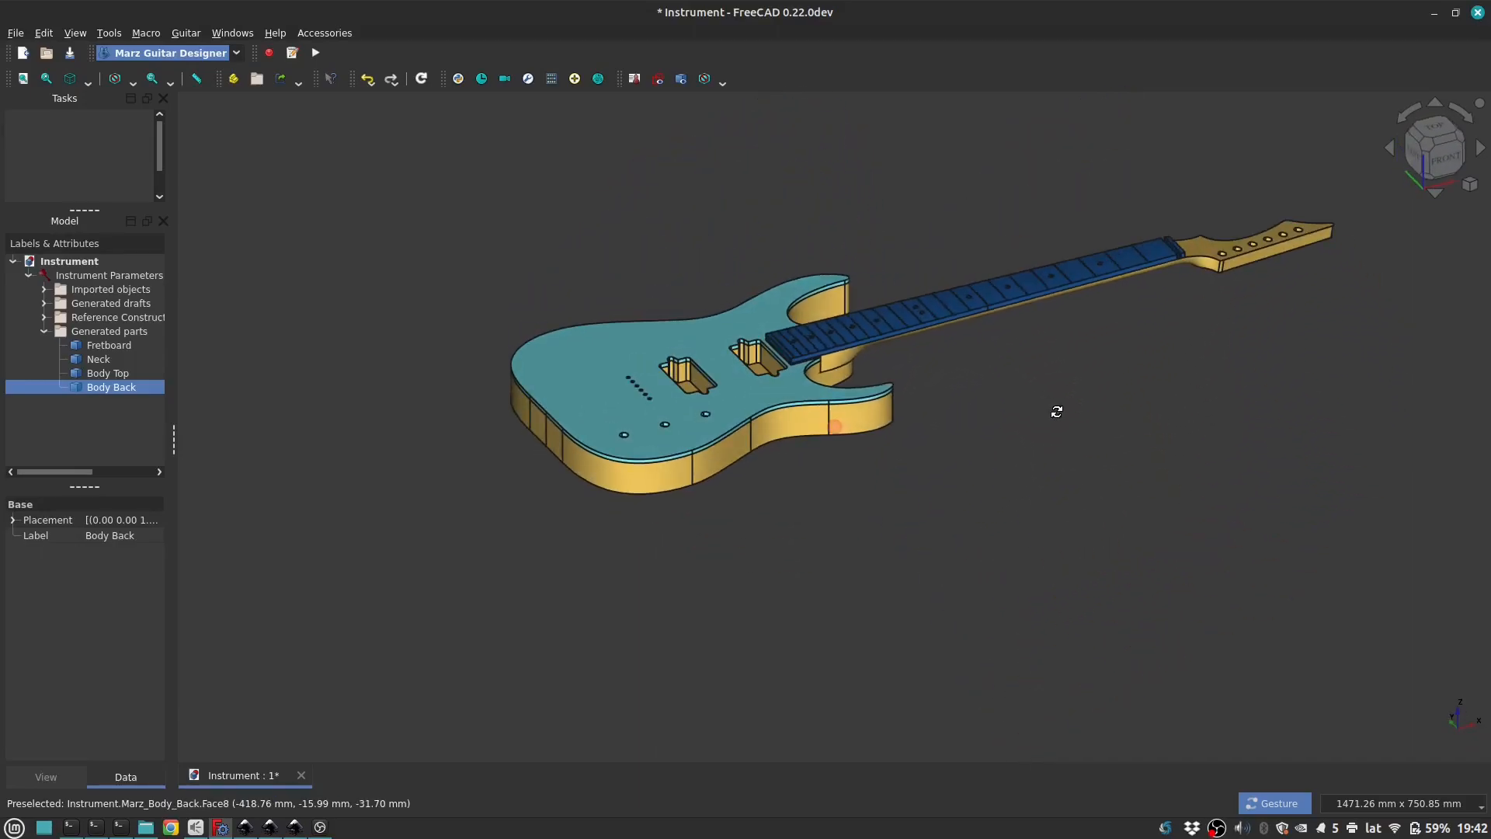
scroll(948, 280, up, 1)
scroll(948, 280, up, 1)
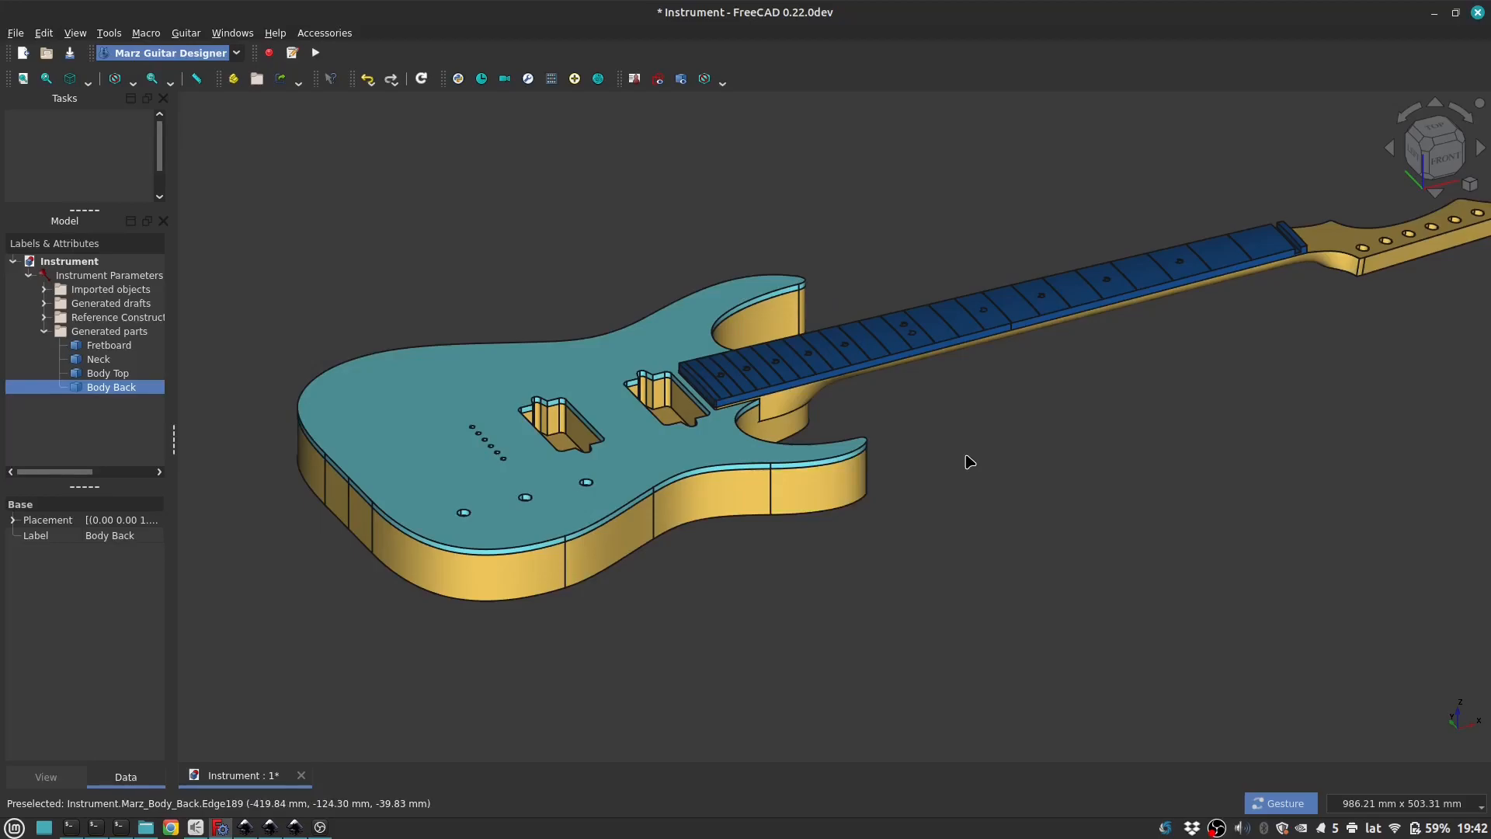
scroll(565, 420, up, 1)
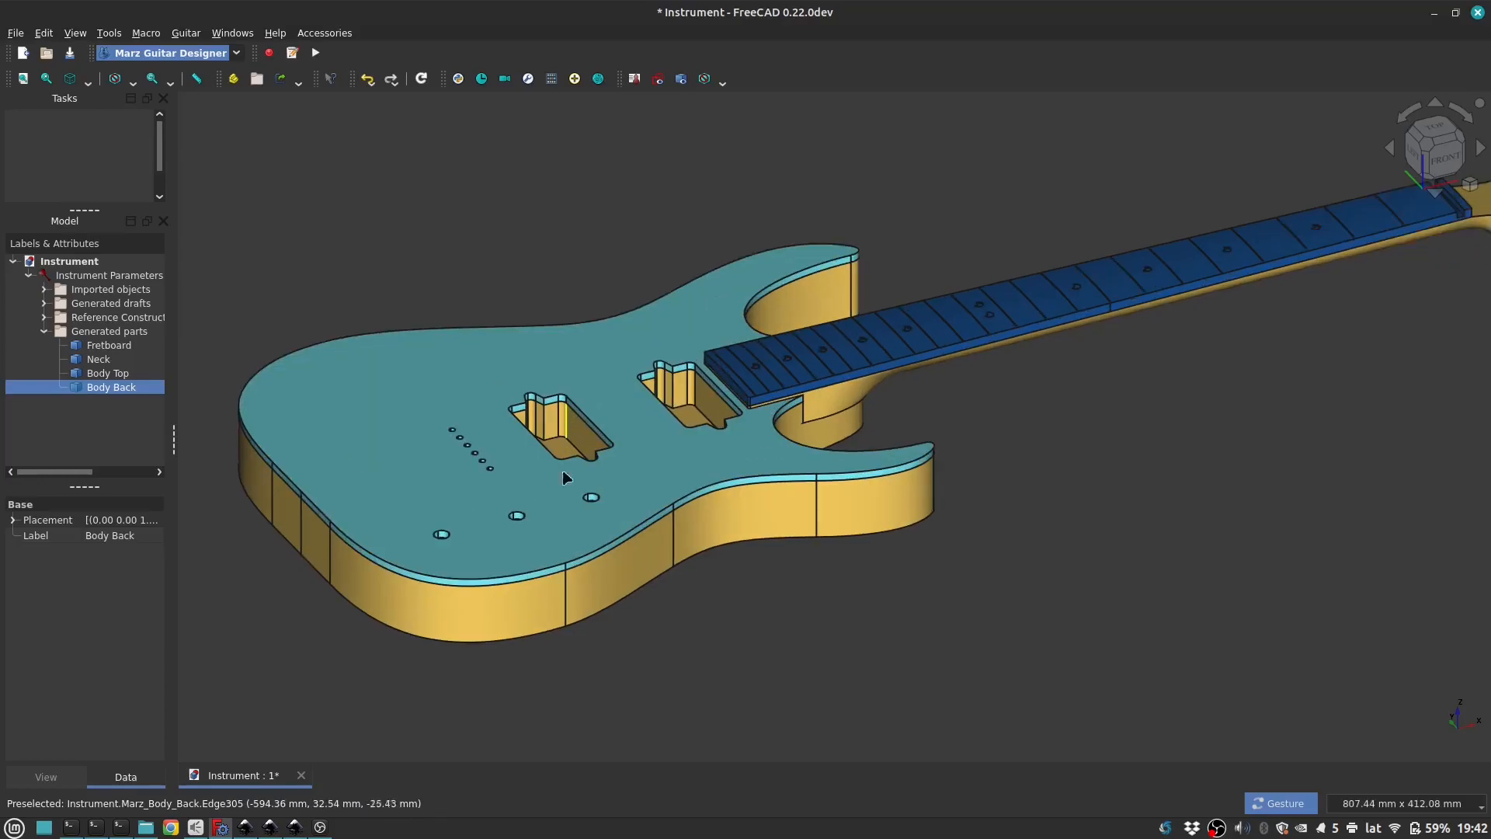
drag(266, 668, 310, 697)
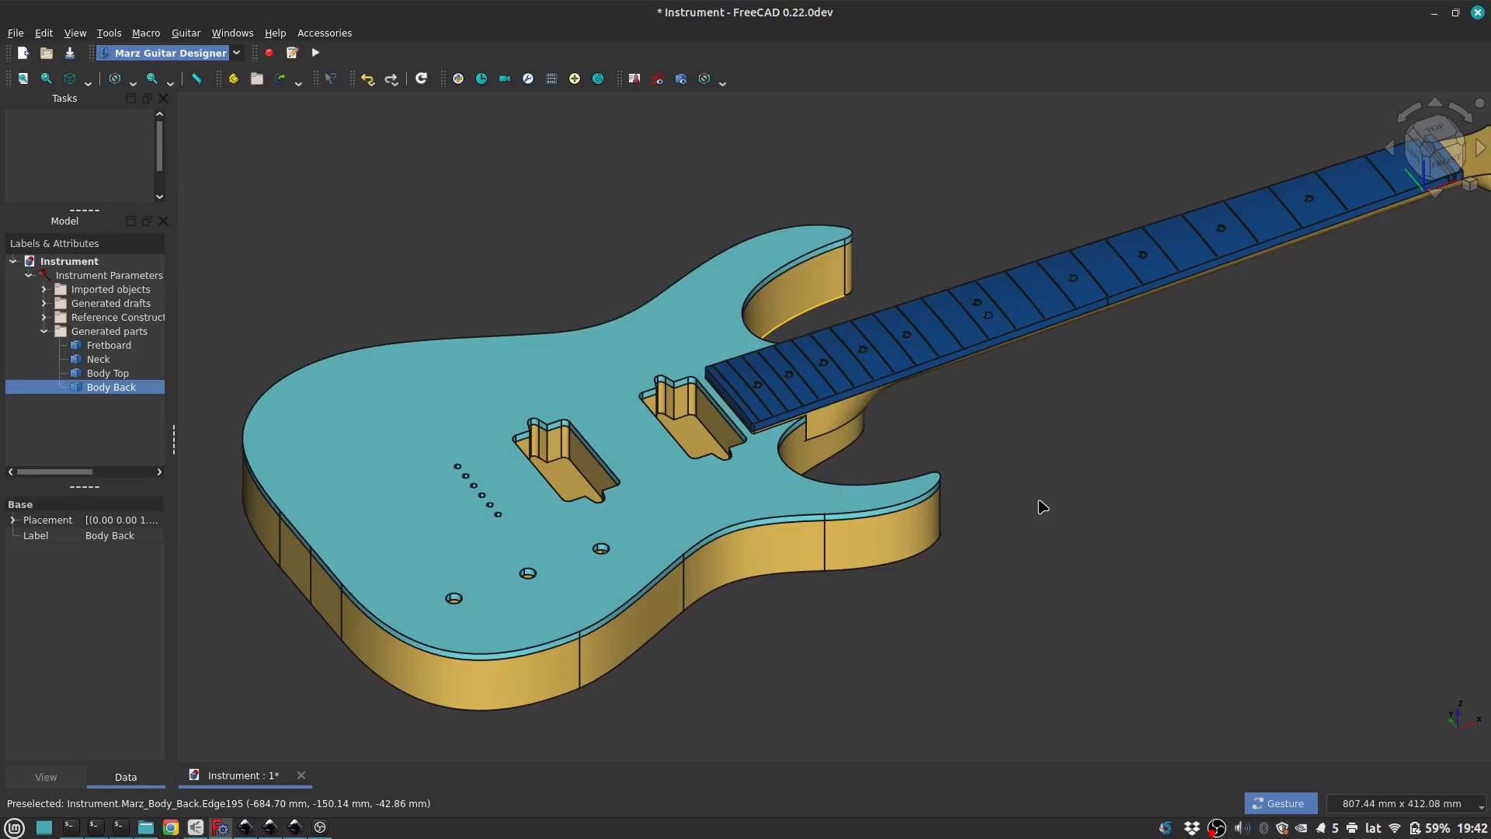
Step: Hide the Body Top temporarily to examine the Body Back beneath it, restore its visibility and clear the selection
click(739, 480)
key(space)
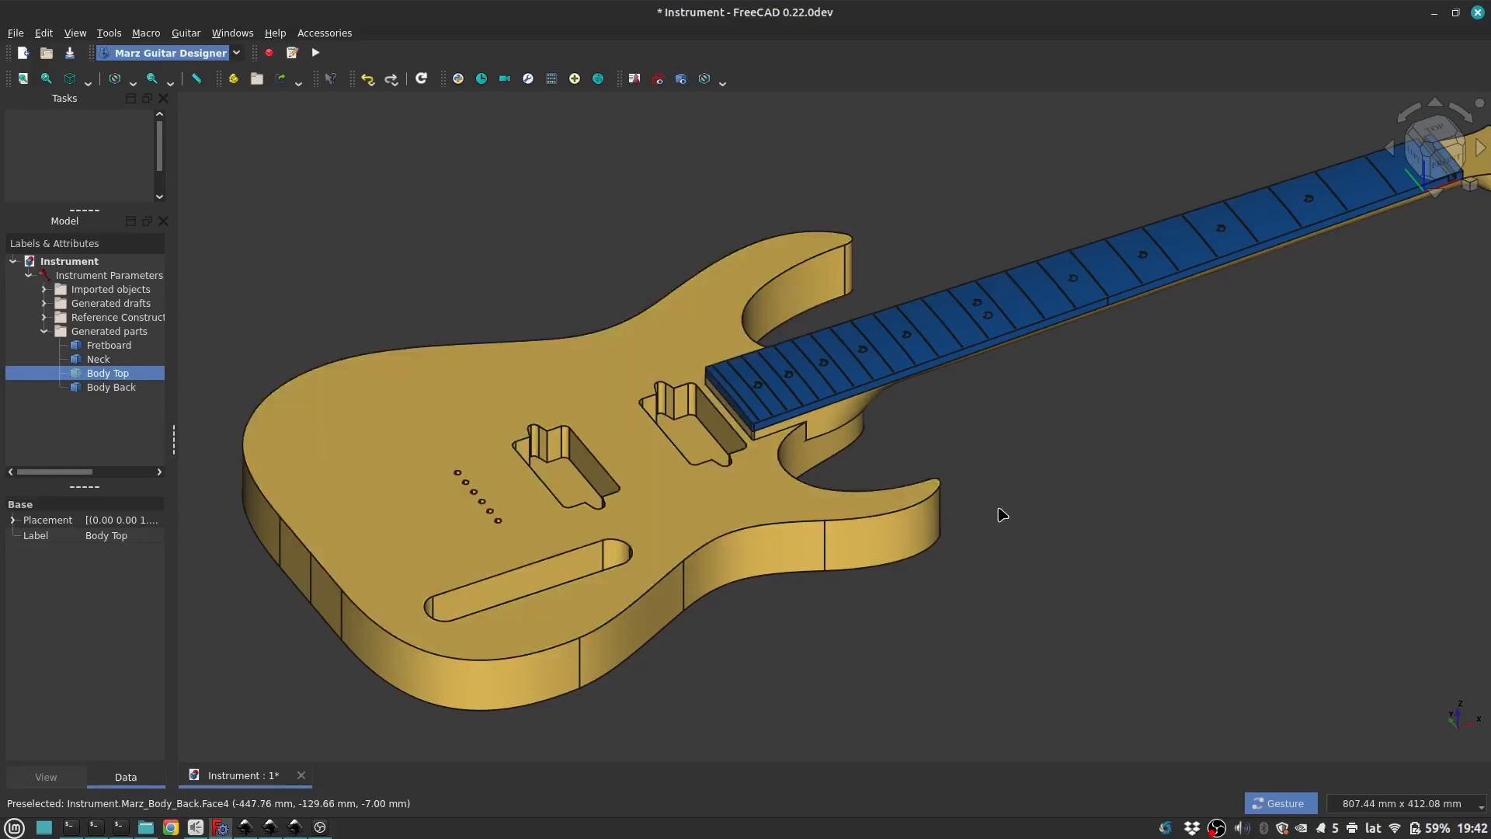
key(space)
click(1078, 458)
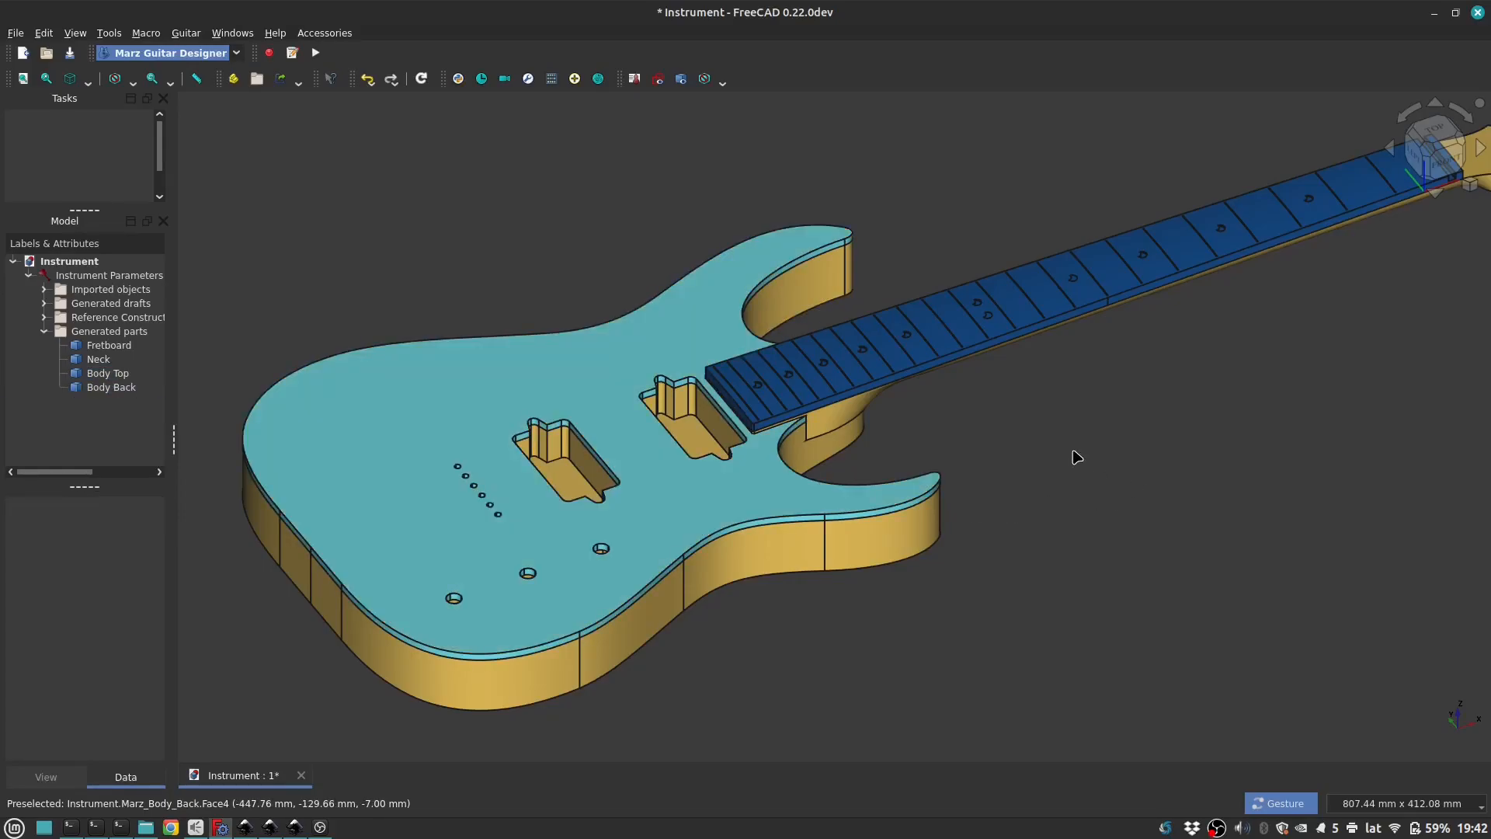